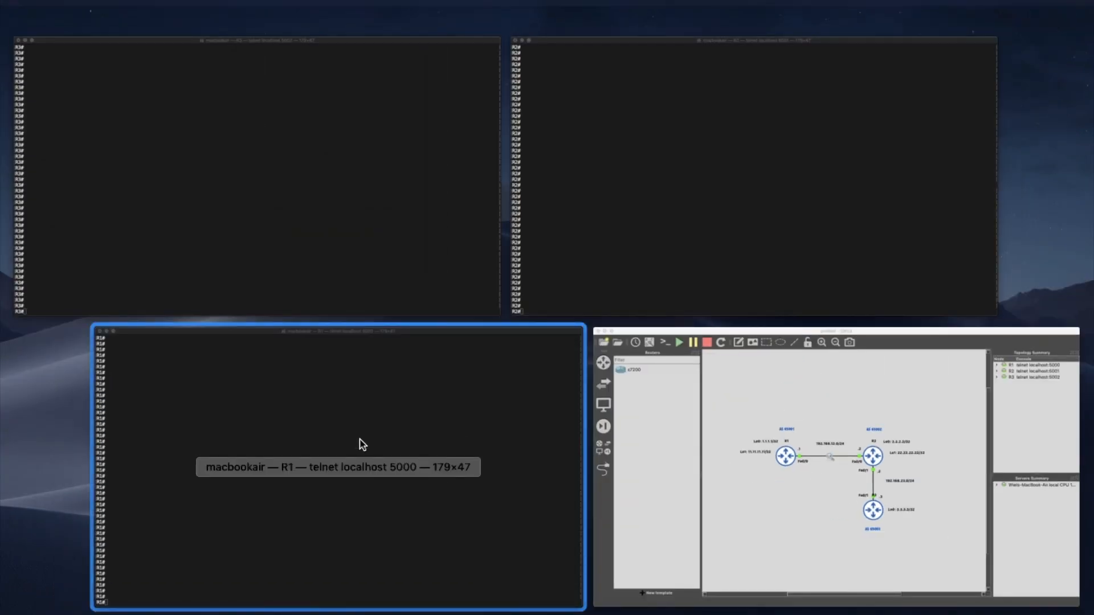
# - In R1's console, display the BGP section of the running configuration with "show run | section bgp"
pyautogui.click(360, 444)
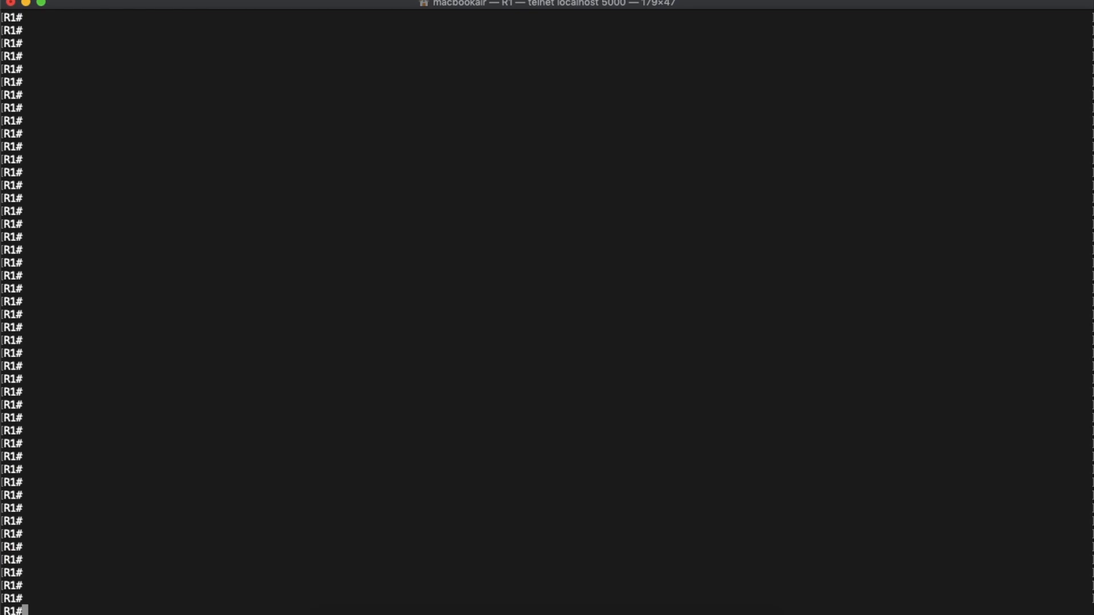
pyautogui.write('show run | section ')
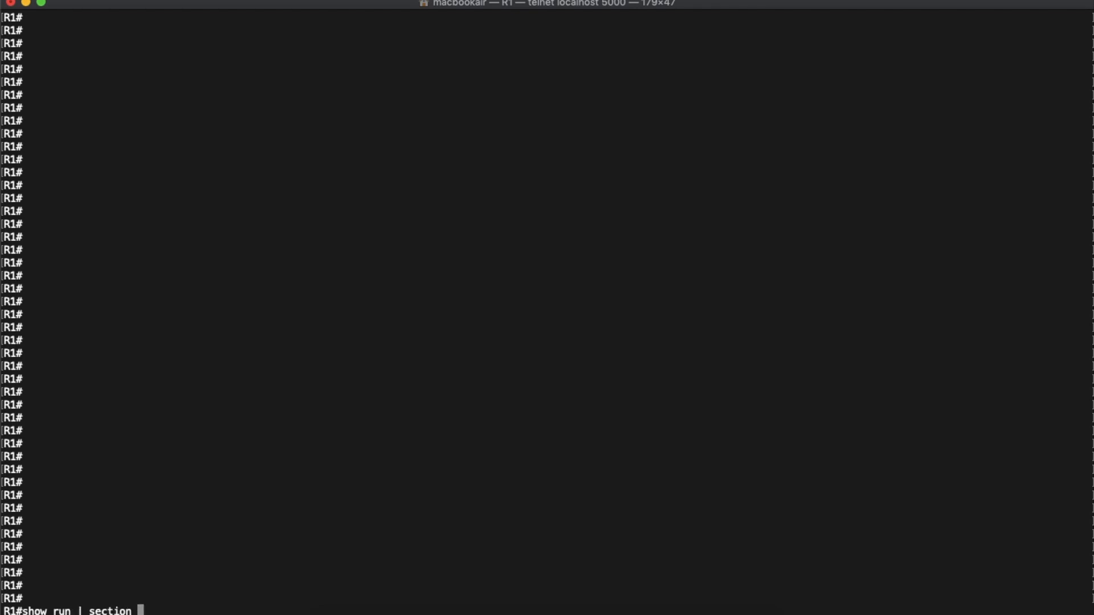
pyautogui.write('bgp')
pyautogui.press('Return')
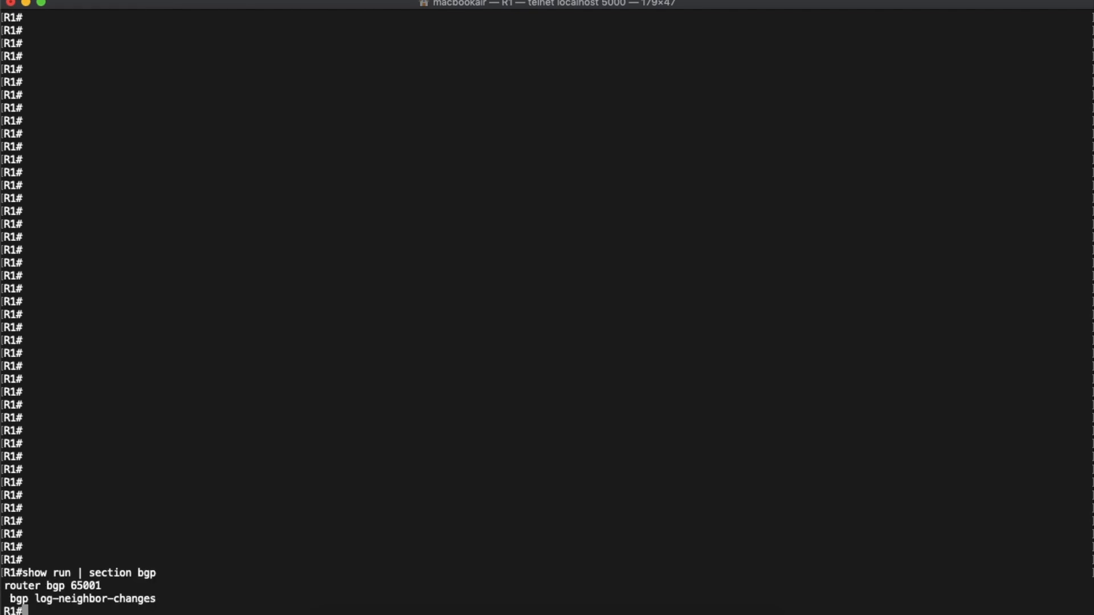
pyautogui.press('Return')
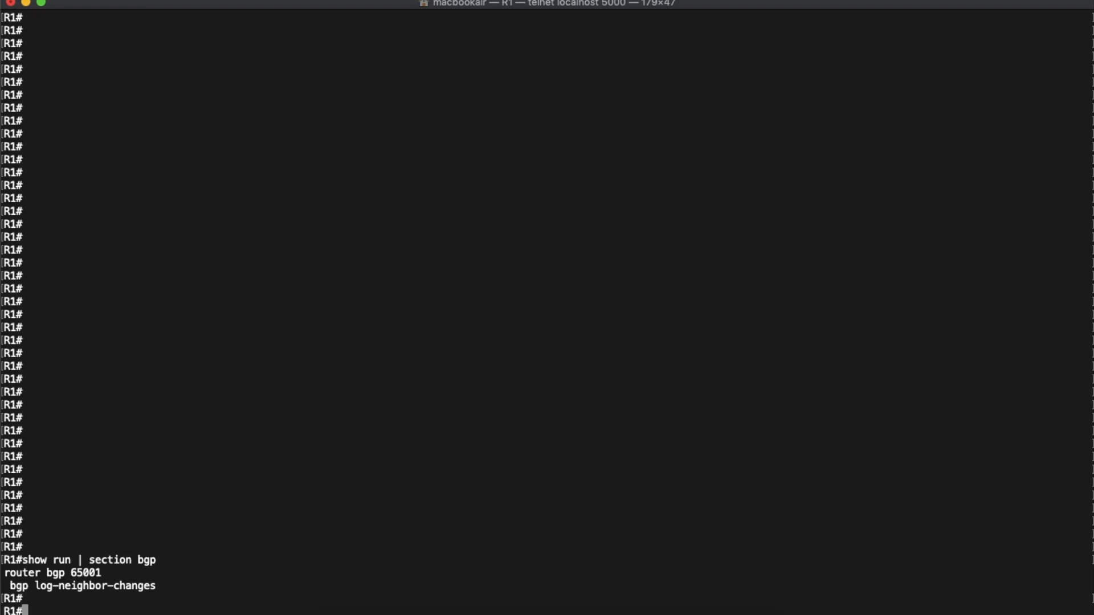
# - Ping 3.3.3.3 from R1 using lo0 as the source
pyautogui.write('ping 3.3.3.3 source lo0')
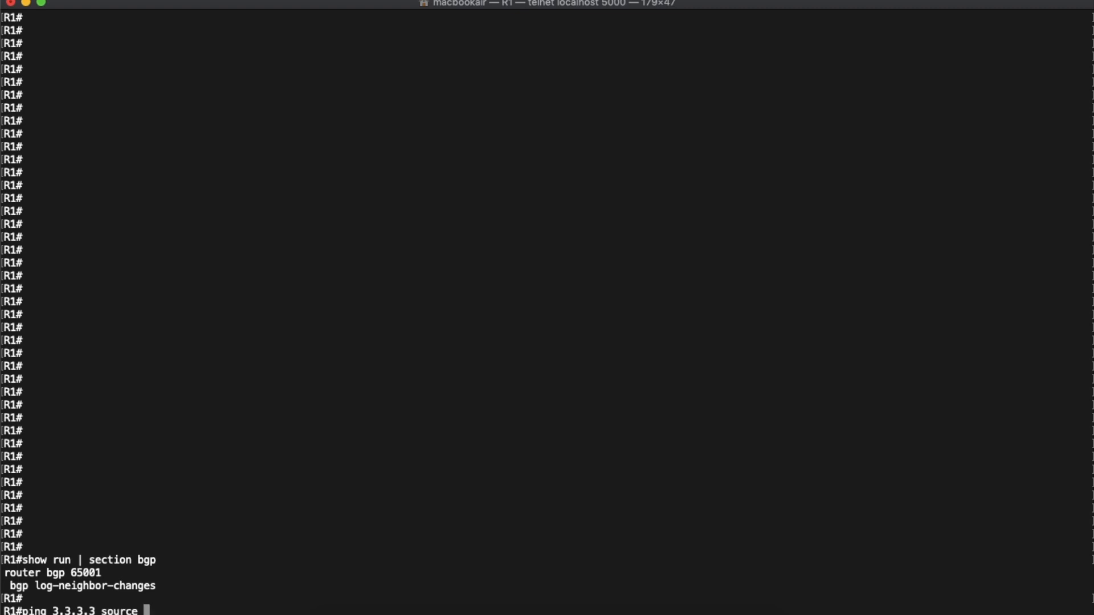
pyautogui.press('Return')
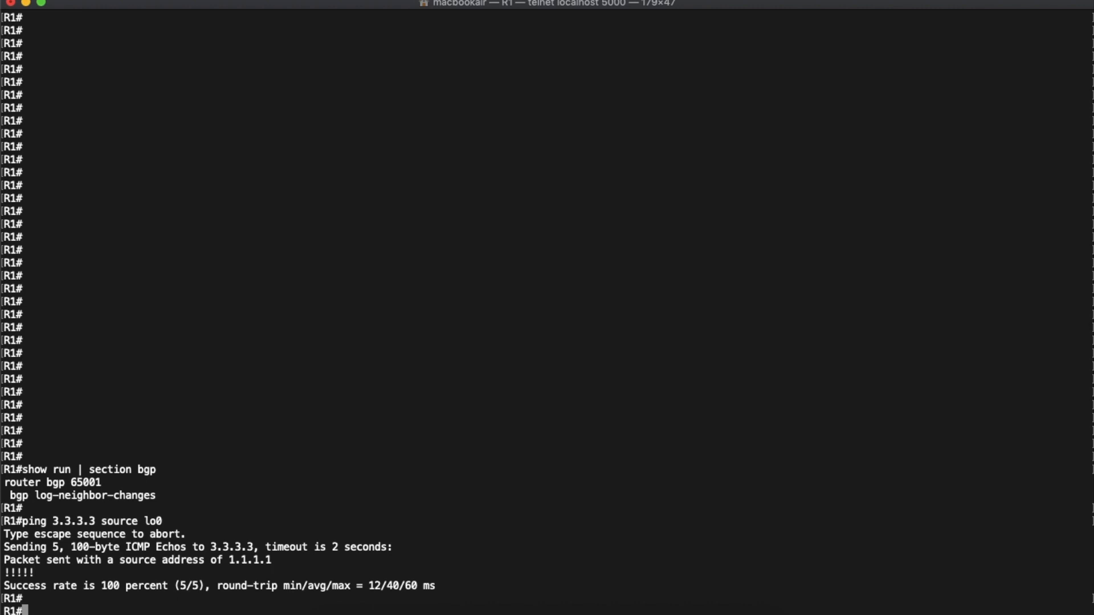
# - On R1, enter configuration mode and add neighbor 192.168.12.2 with remote-as 65002 under router bgp 65001
pyautogui.write('conf t')
pyautogui.press('Return')
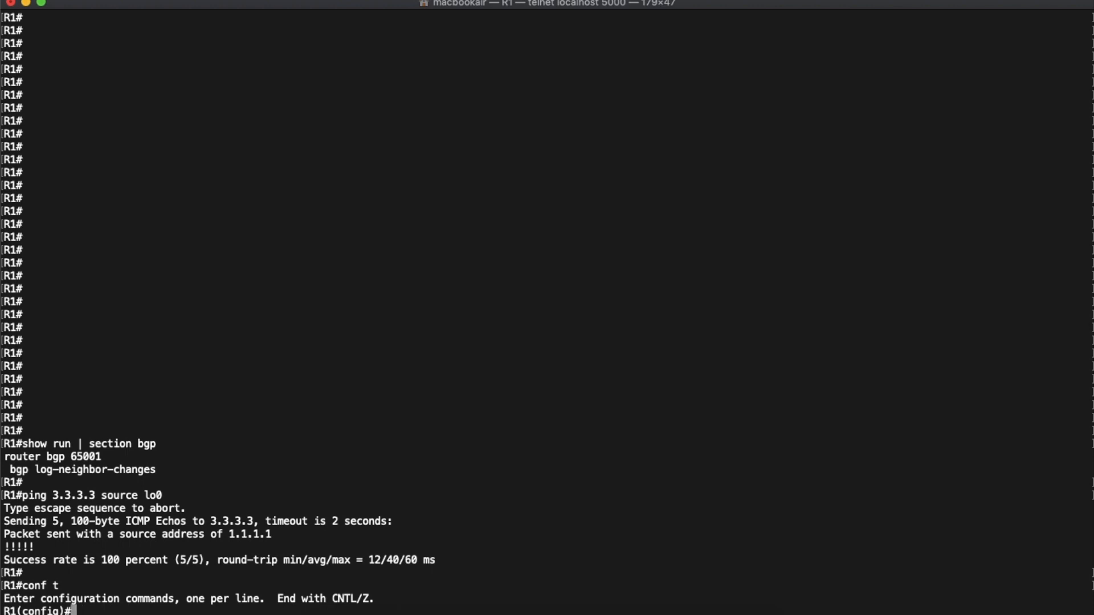
pyautogui.write('router bgp 65001')
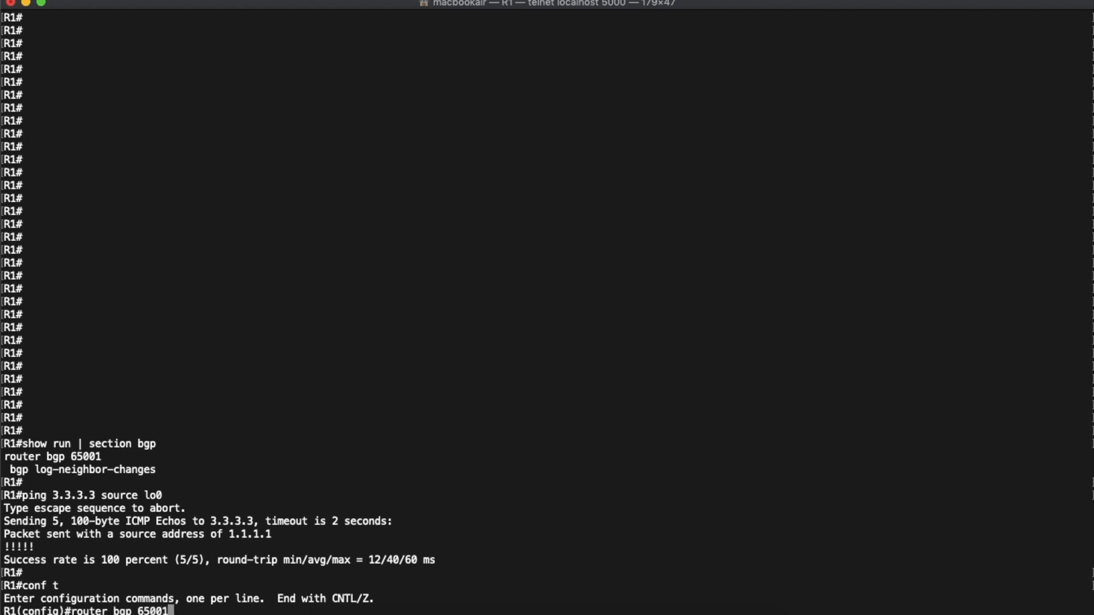
pyautogui.press('Return')
pyautogui.write('neighbo')
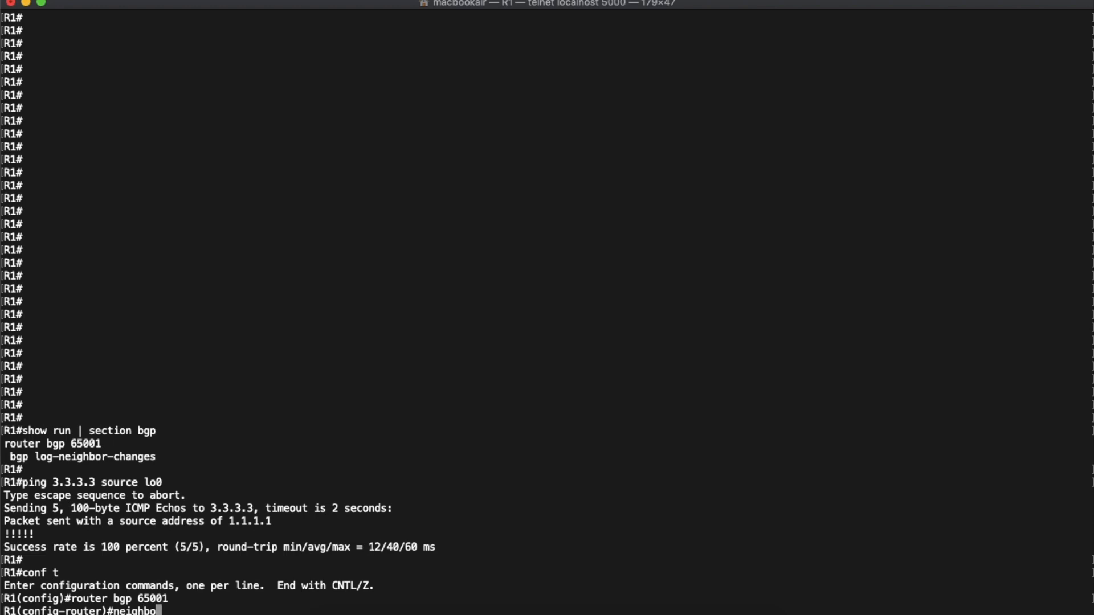
pyautogui.write('r 192.168.12.2 remote-as')
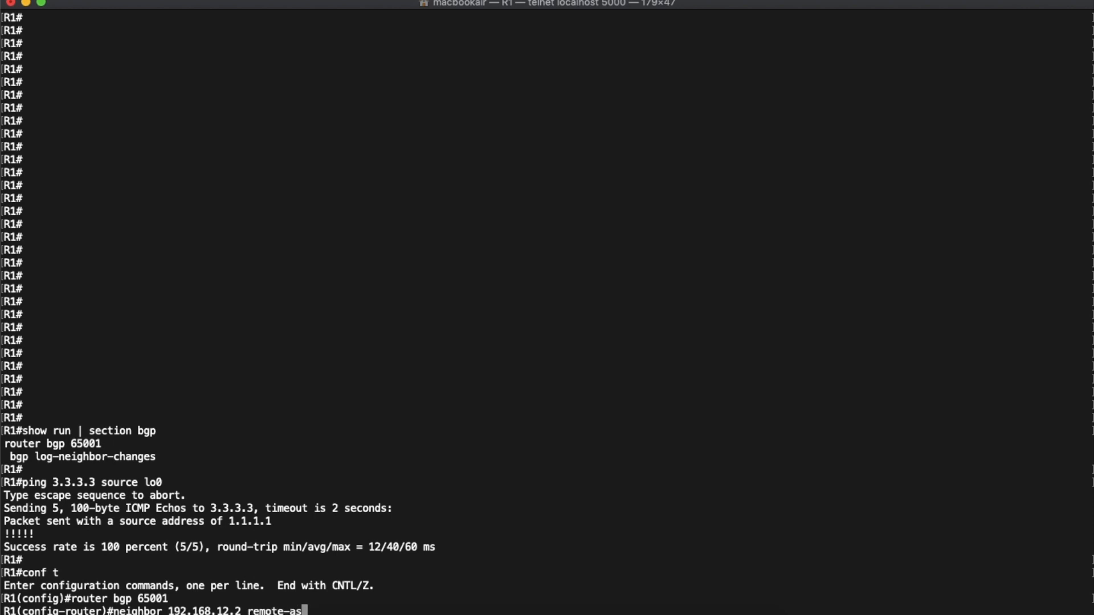
pyautogui.write(' 65002')
pyautogui.press('Return')
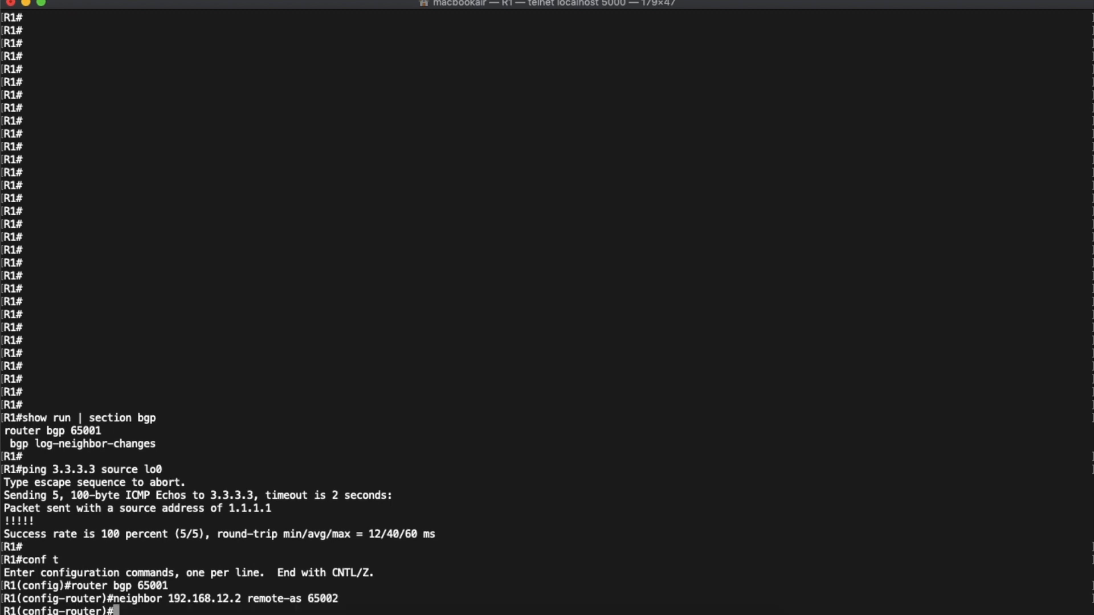
# - Switch to the Wireshark capture of the R1–R2 link and replace the display filter with "tcp.port == 179"
pyautogui.hotkey('ctrl', 'Up')
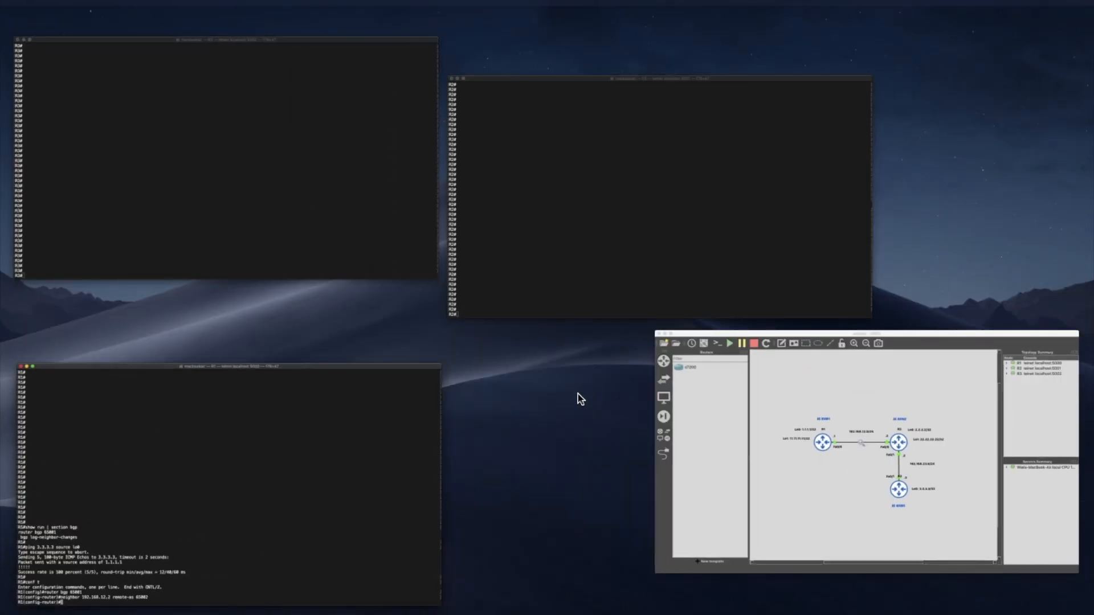
pyautogui.click(606, 29)
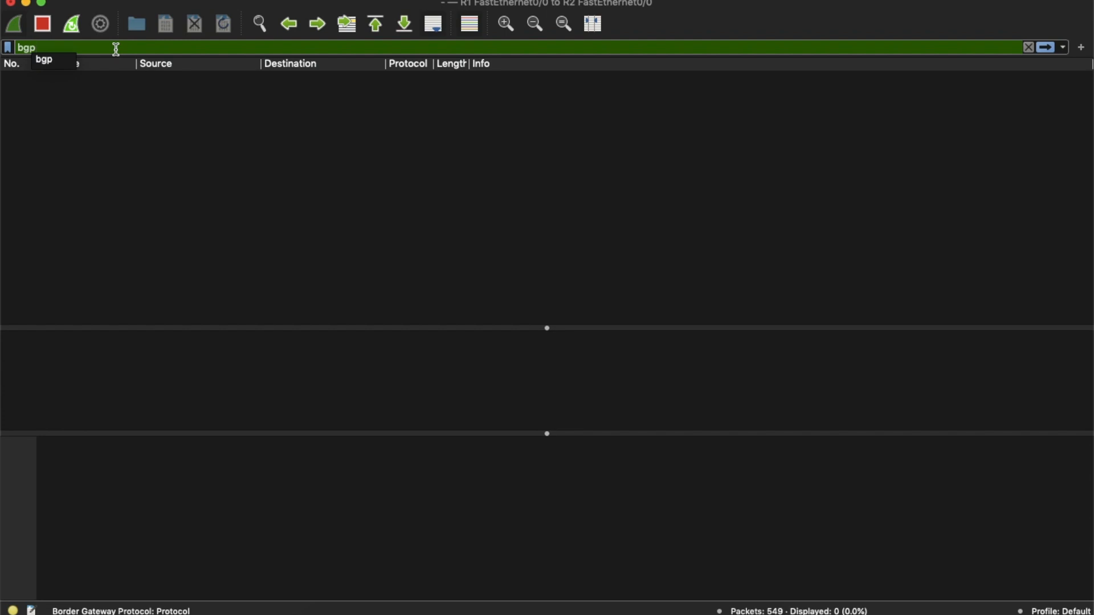
pyautogui.press('BackSpace')
pyautogui.press('BackSpace')
pyautogui.press('BackSpace')
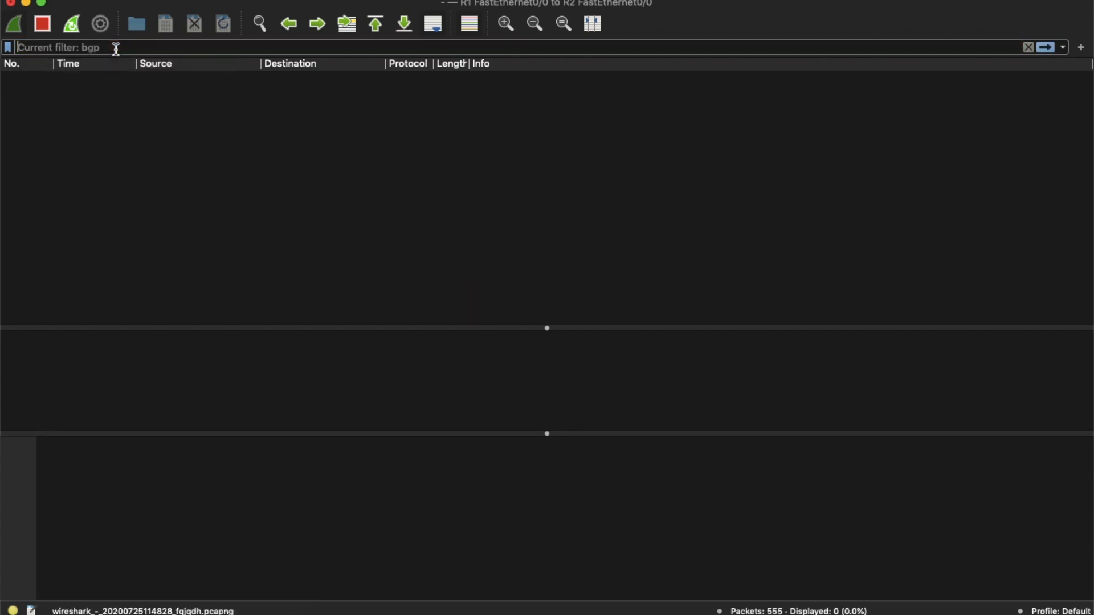
pyautogui.write('tcp')
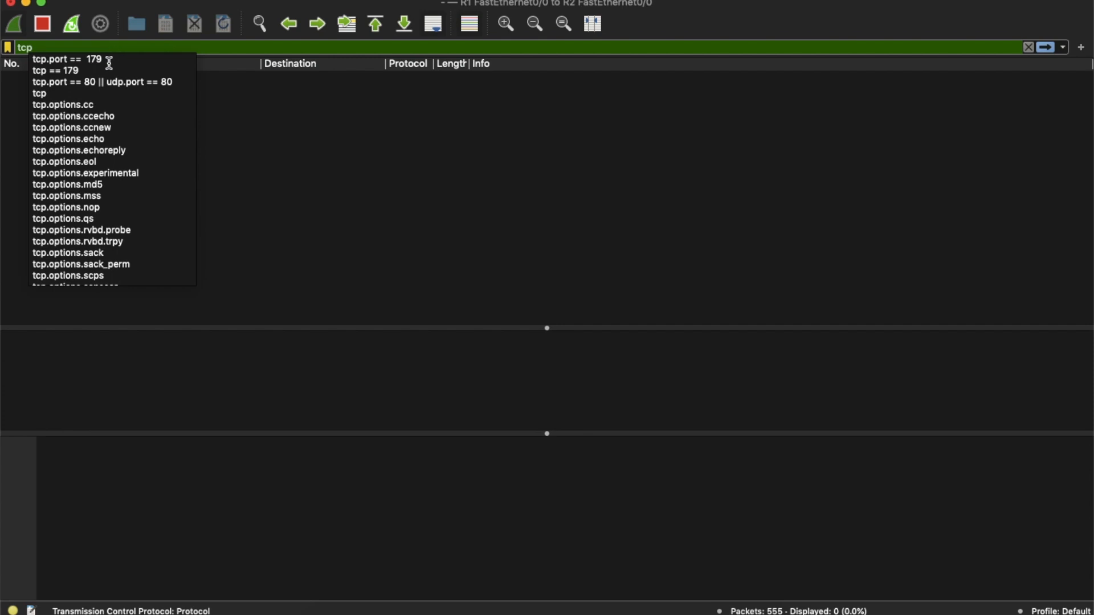
pyautogui.click(85, 59)
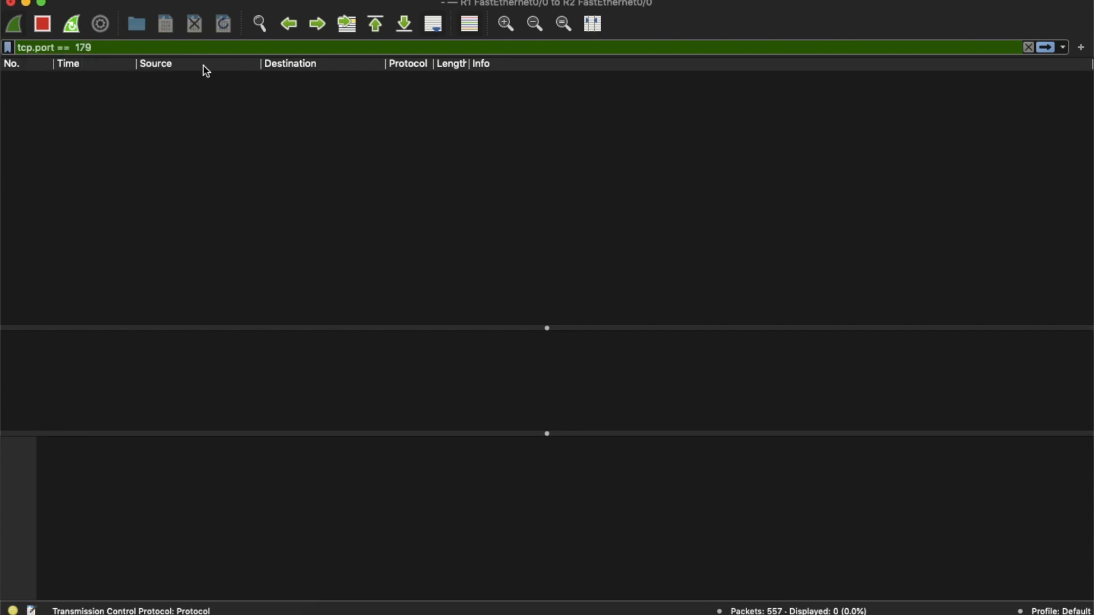
pyautogui.press('Return')
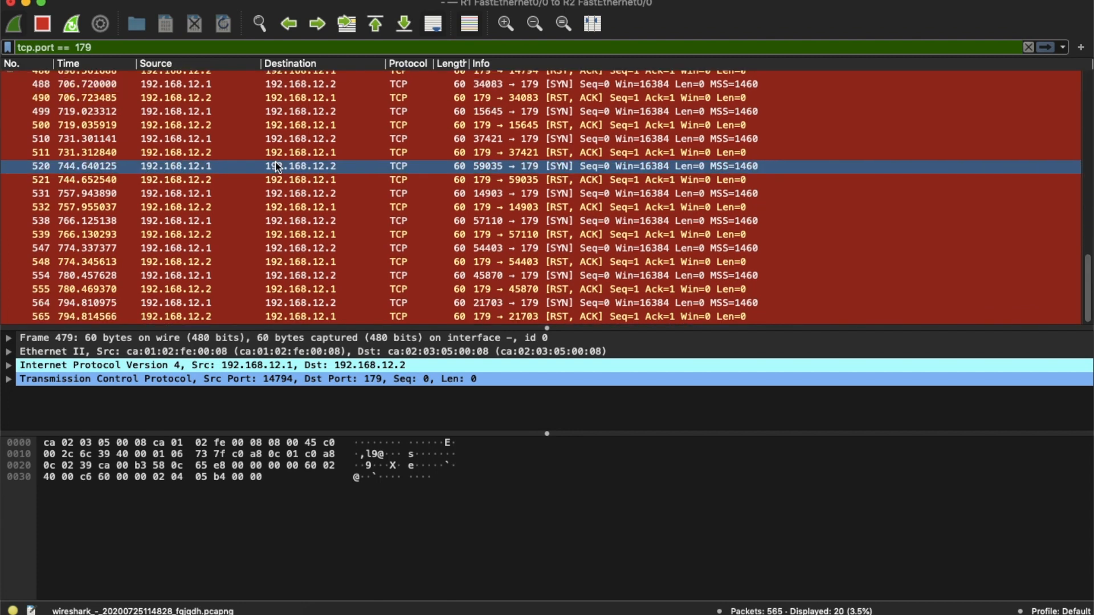
# - Examine the filtered TCP packets exchanged between 192.168.12.1 and 192.168.12.2, selecting packet 510
pyautogui.scroll(2, 276, 166)
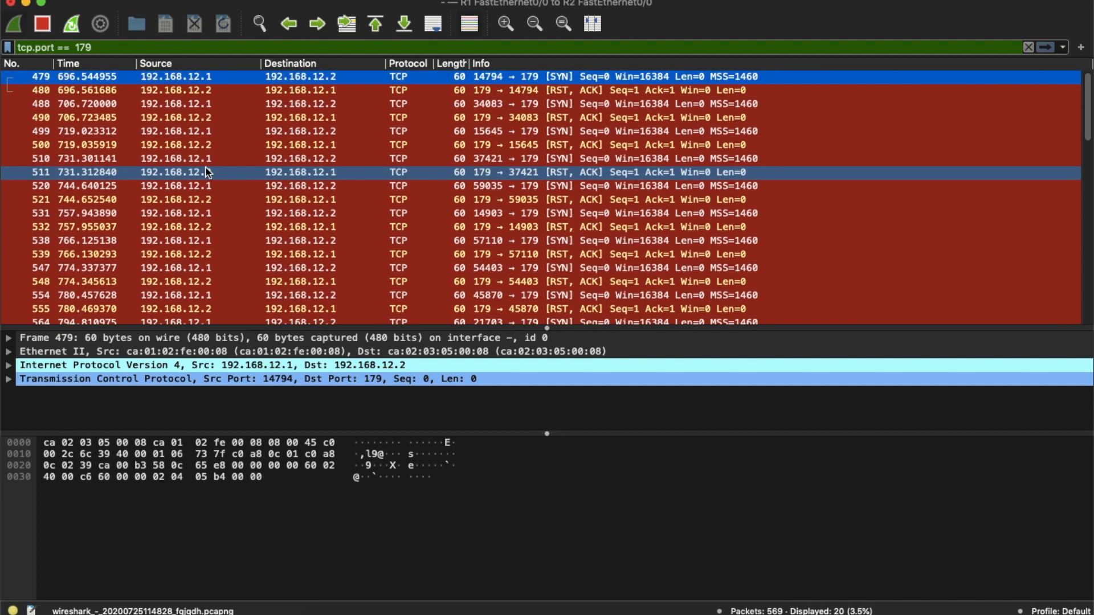
pyautogui.scroll(-3, 207, 172)
pyautogui.scroll(3, 204, 170)
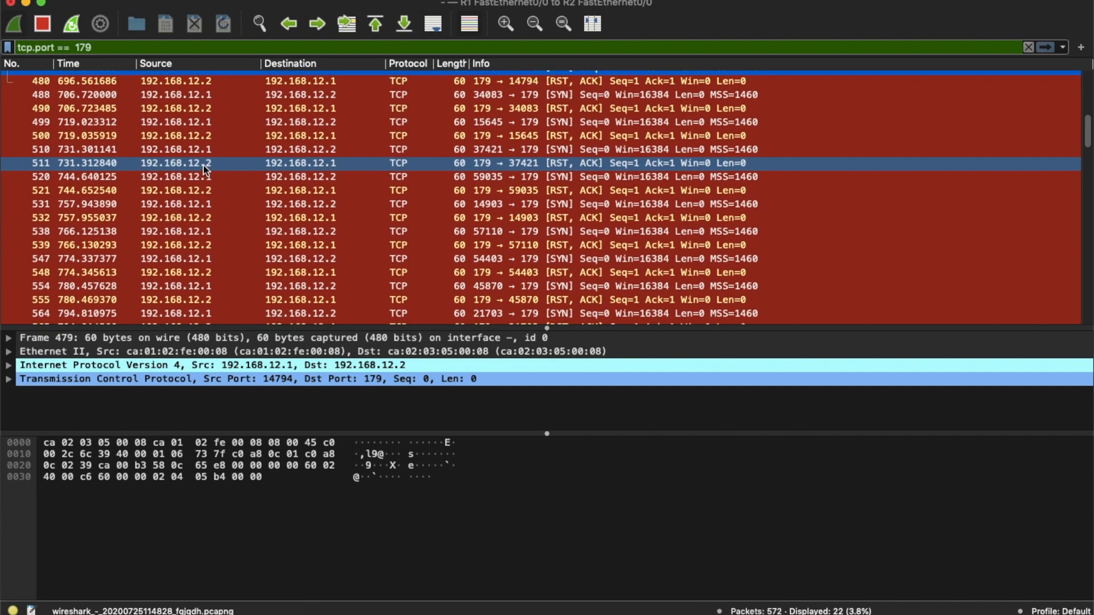
pyautogui.click(282, 148)
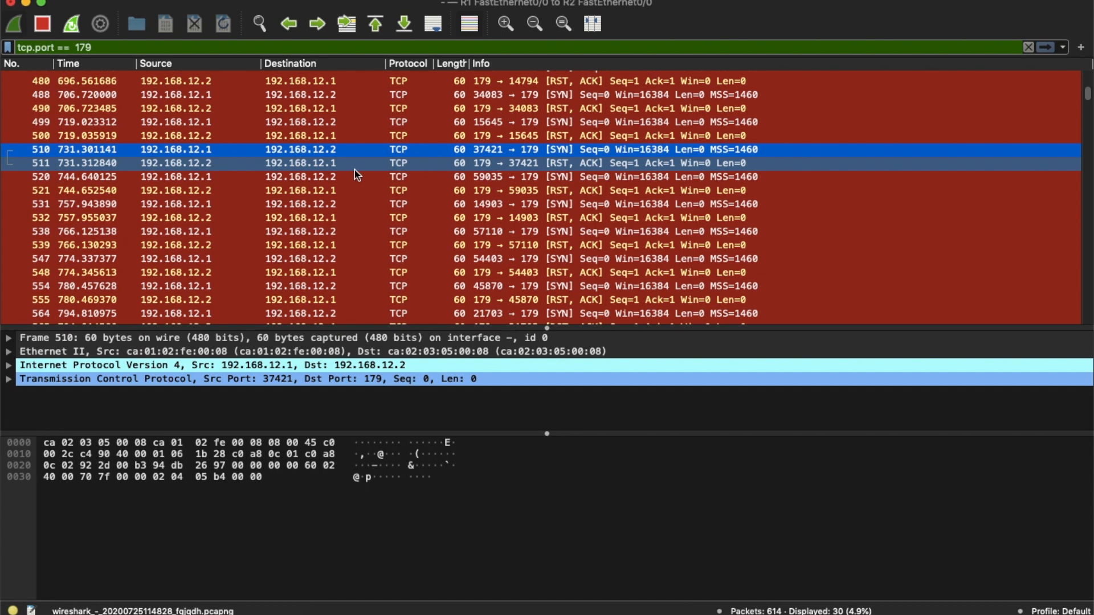
pyautogui.scroll(-3, 407, 191)
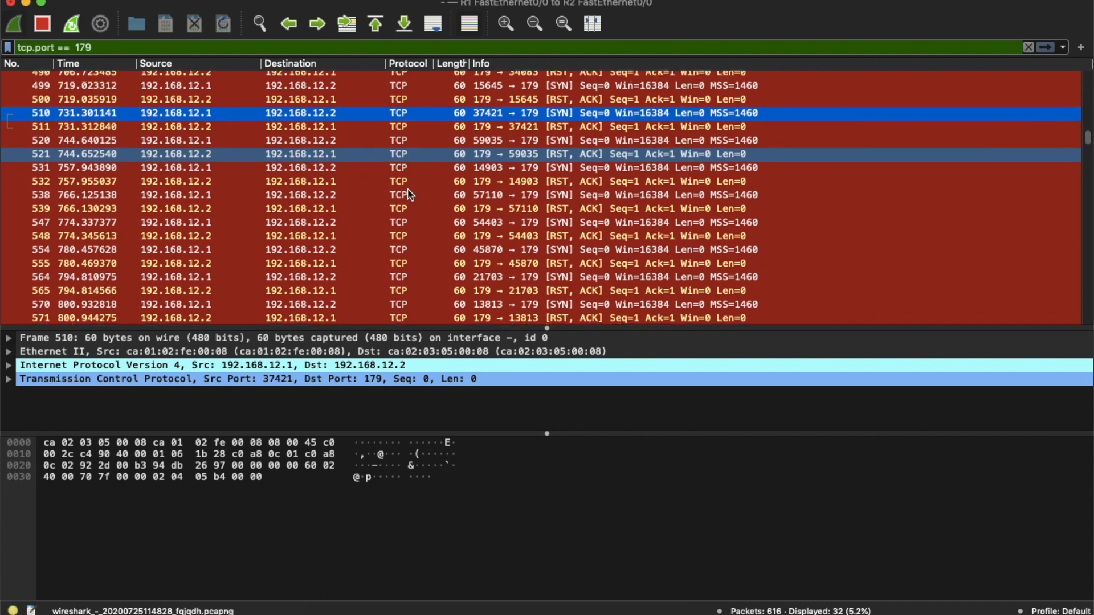
pyautogui.scroll(-3, 408, 196)
pyautogui.scroll(5, 408, 196)
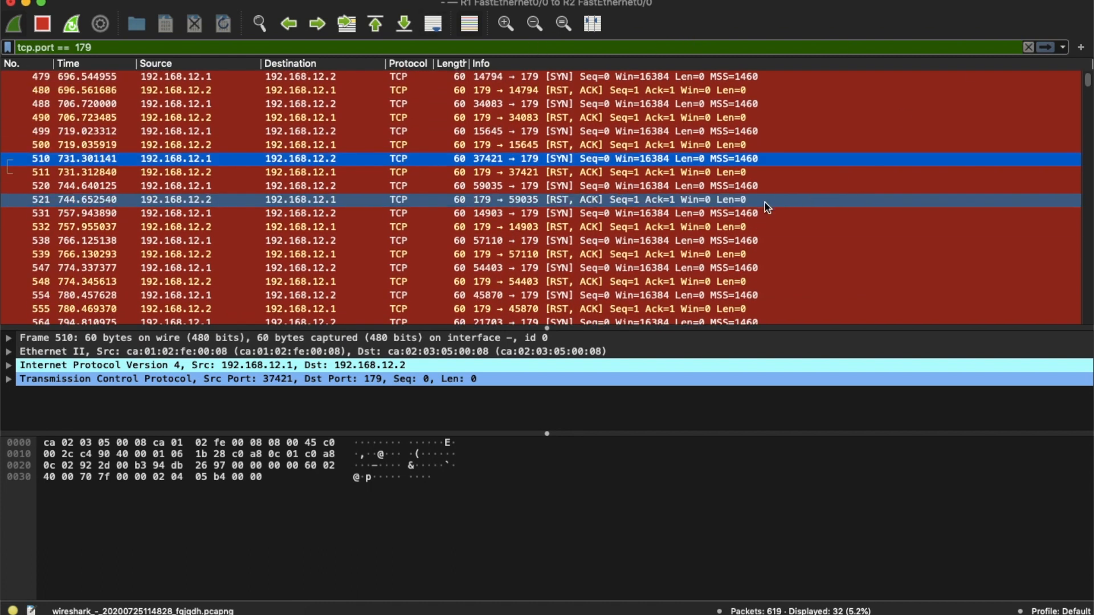
pyautogui.scroll(-1, 836, 184)
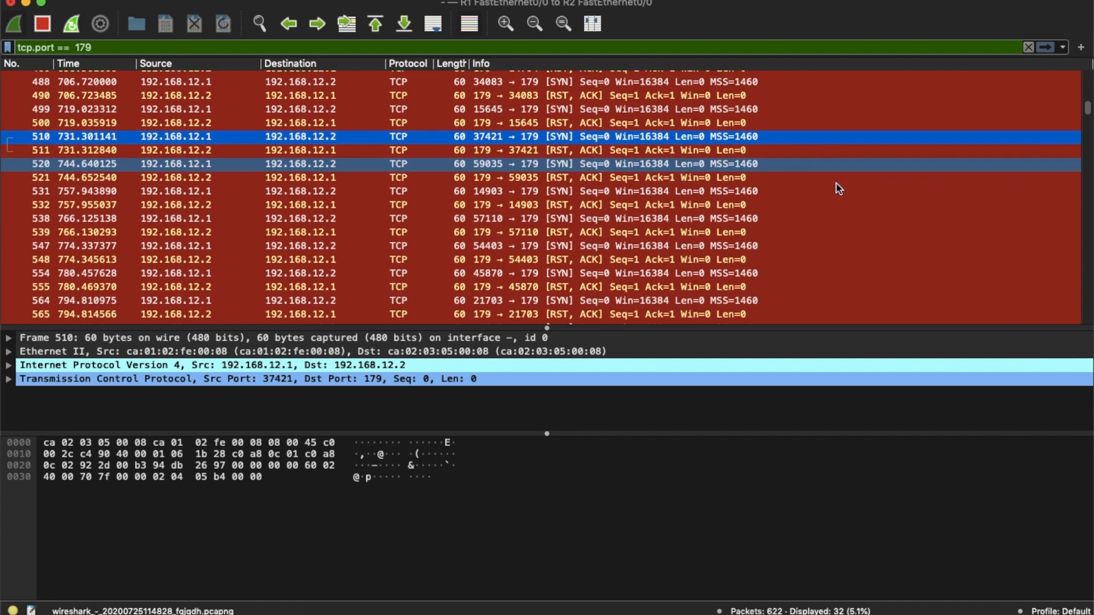
pyautogui.scroll(1, 836, 184)
# - Switch to R2's console and add neighbor 192.168.12.1 with remote-as 65001 under router bgp 65002 in configuration mode
pyautogui.hotkey('ctrl', 'Up')
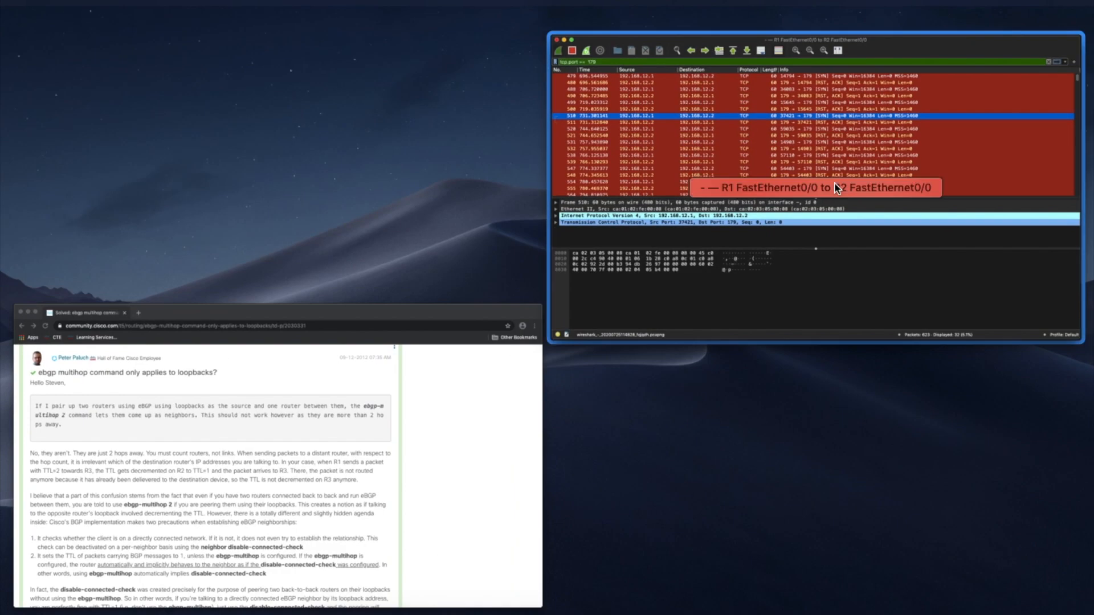
pyautogui.click(501, 40)
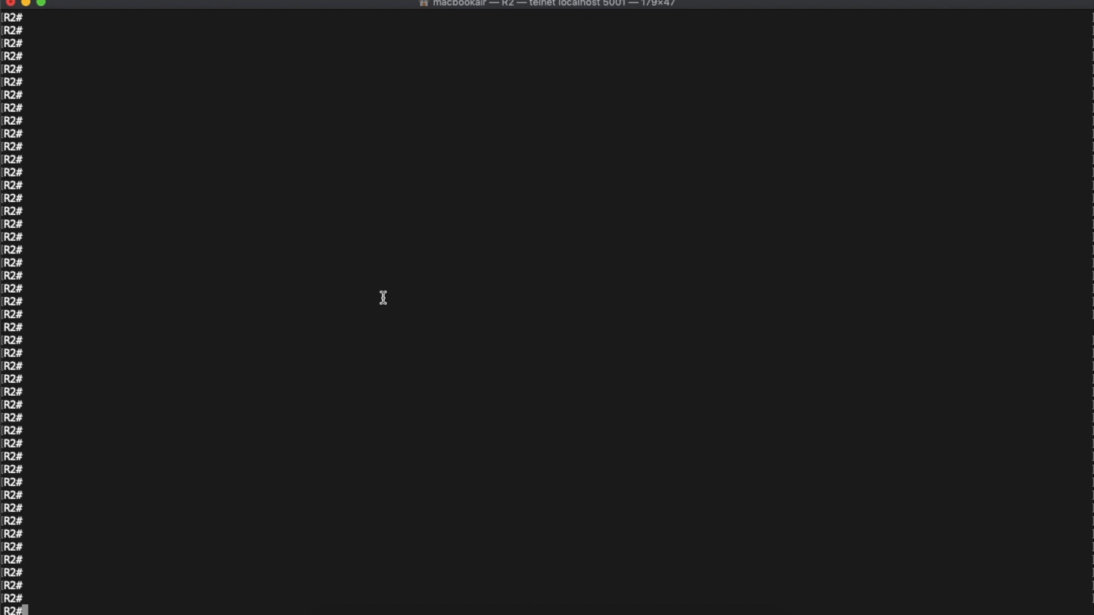
pyautogui.write('conf t')
pyautogui.press('Return')
pyautogui.write('router bgp ')
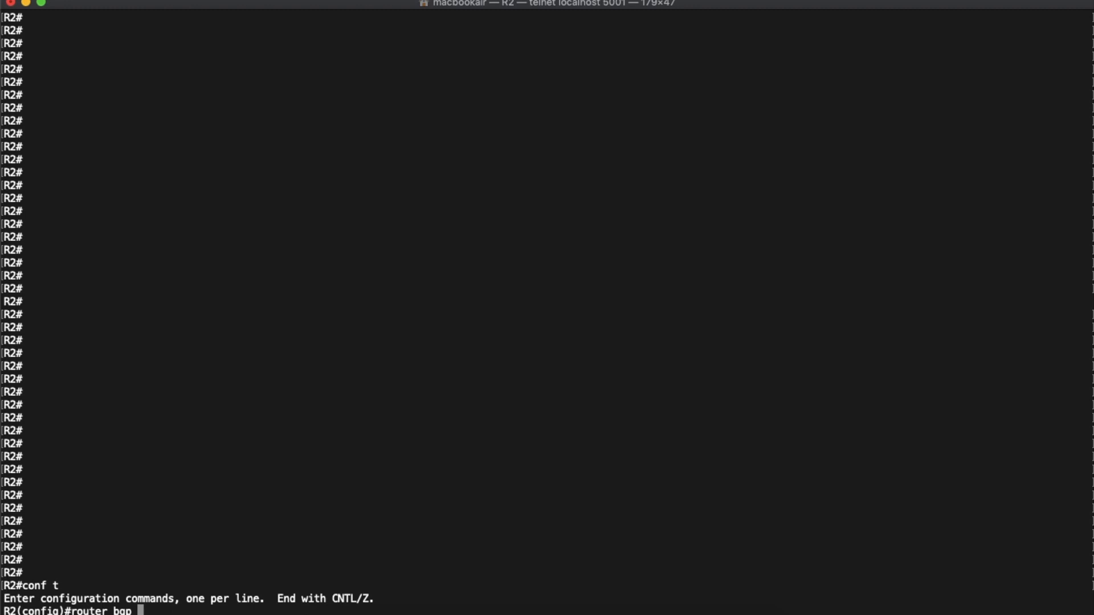
pyautogui.write('65002')
pyautogui.press('Return')
pyautogui.write('neighbor 192')
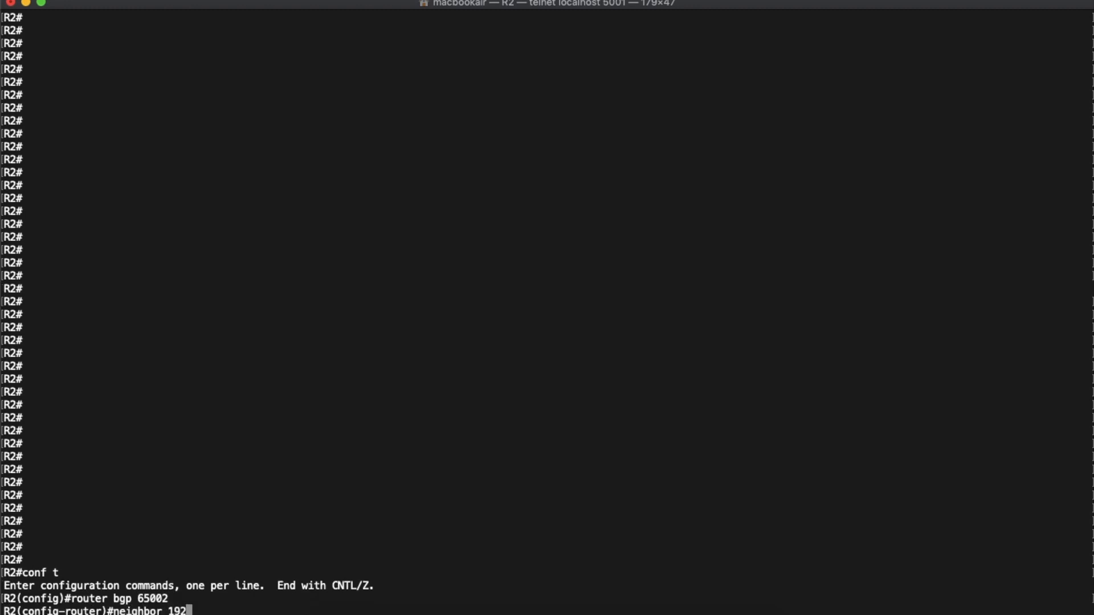
pyautogui.write('.168.12.1 remote-as 65001')
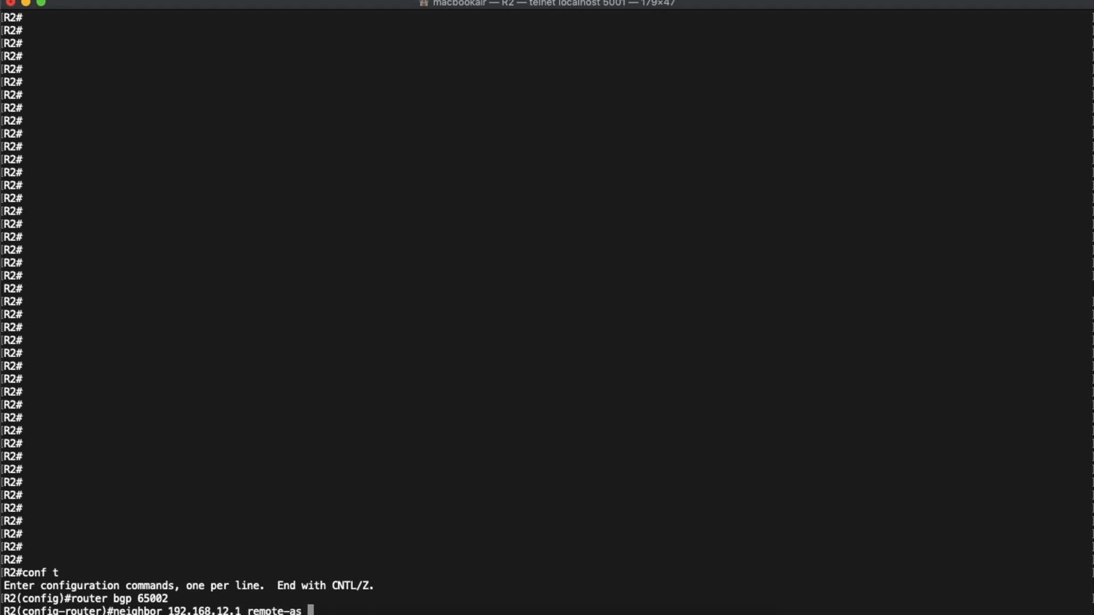
pyautogui.press('Return')
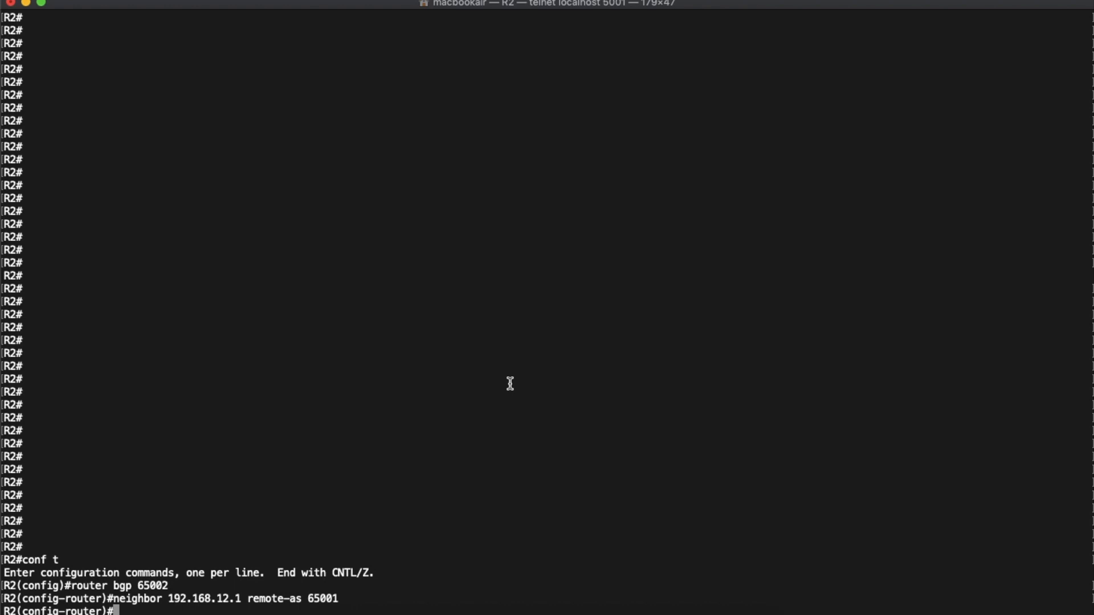
# - Return to the Wireshark capture and examine the newest port 179 packets, selecting the OPEN message in packet 652
pyautogui.hotkey('ctrl', 'Up')
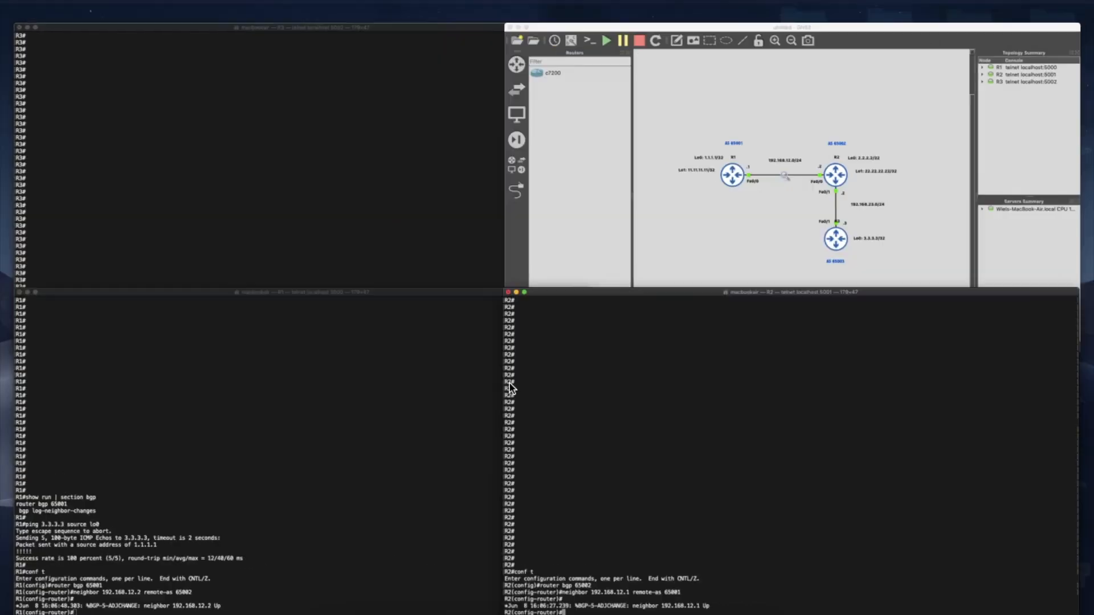
pyautogui.click(571, 4)
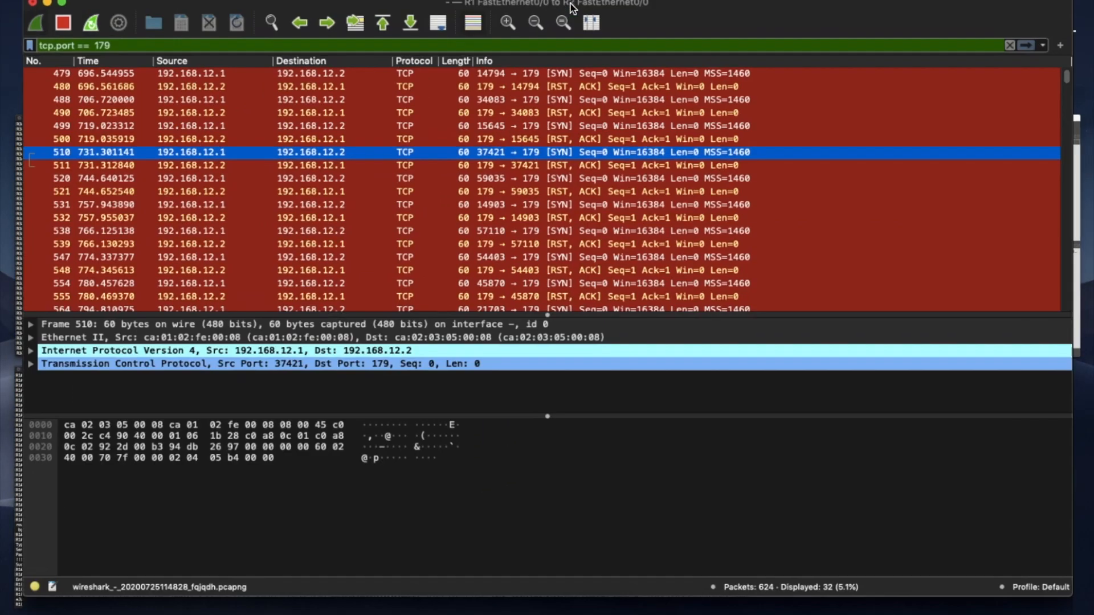
pyautogui.scroll(-5, 583, 222)
pyautogui.scroll(-5, 583, 222)
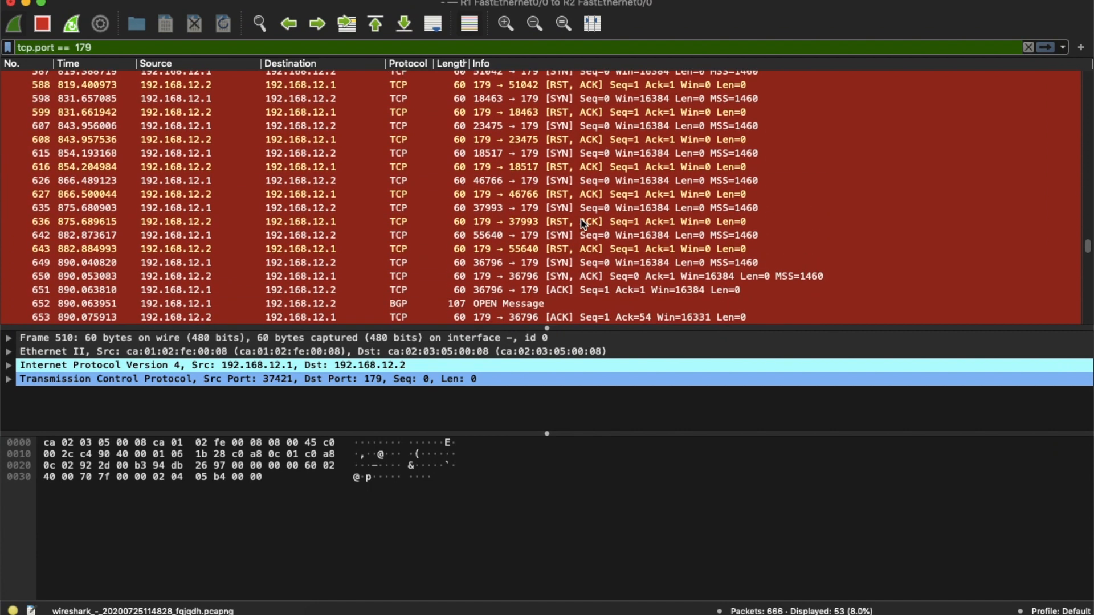
pyautogui.click(580, 225)
pyautogui.scroll(3, 580, 224)
pyautogui.click(542, 167)
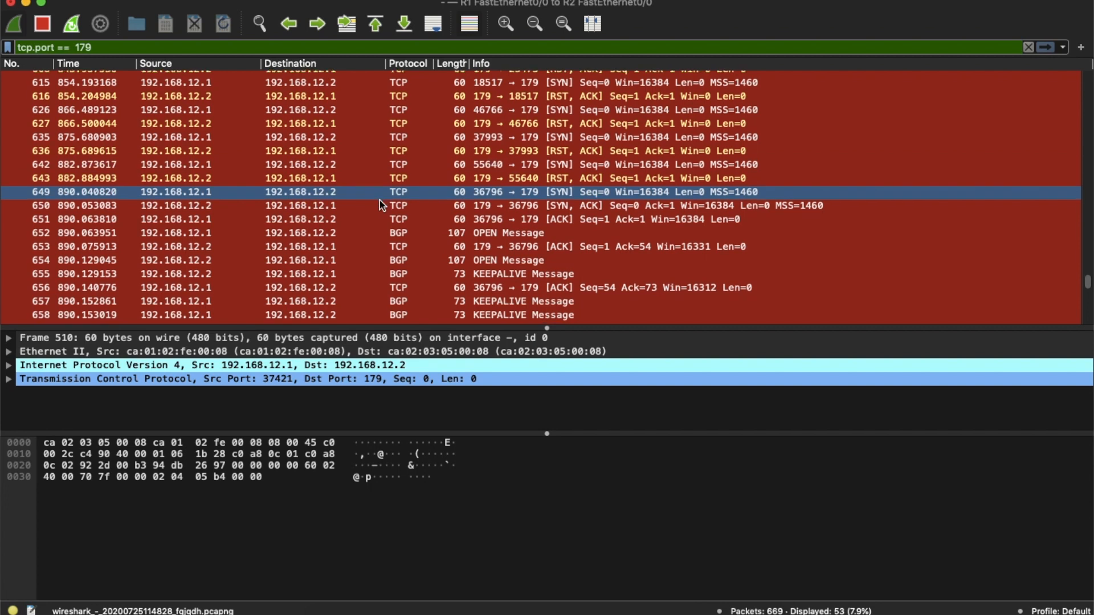
pyautogui.scroll(-3, 378, 197)
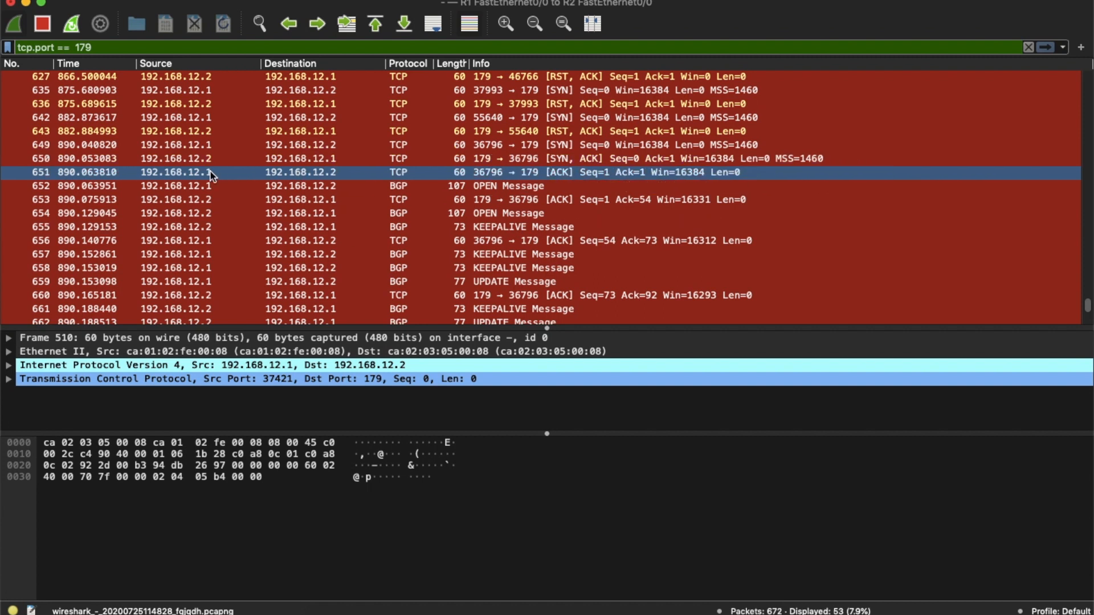
pyautogui.click(199, 186)
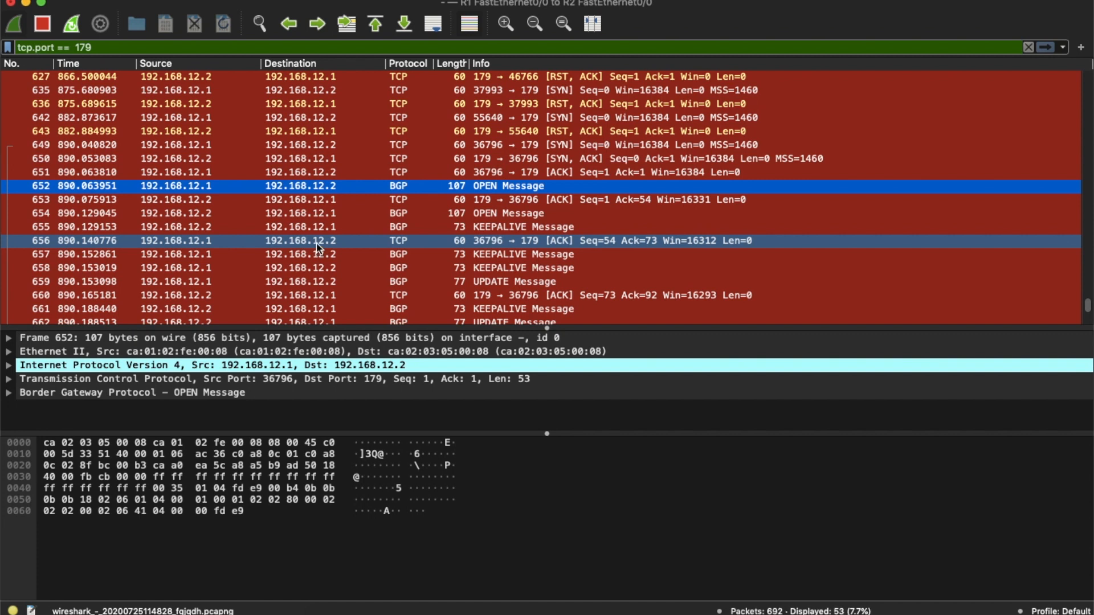
# - Replace the display filter of the R1–R2 capture with "bgp"
pyautogui.tripleClick(127, 51)
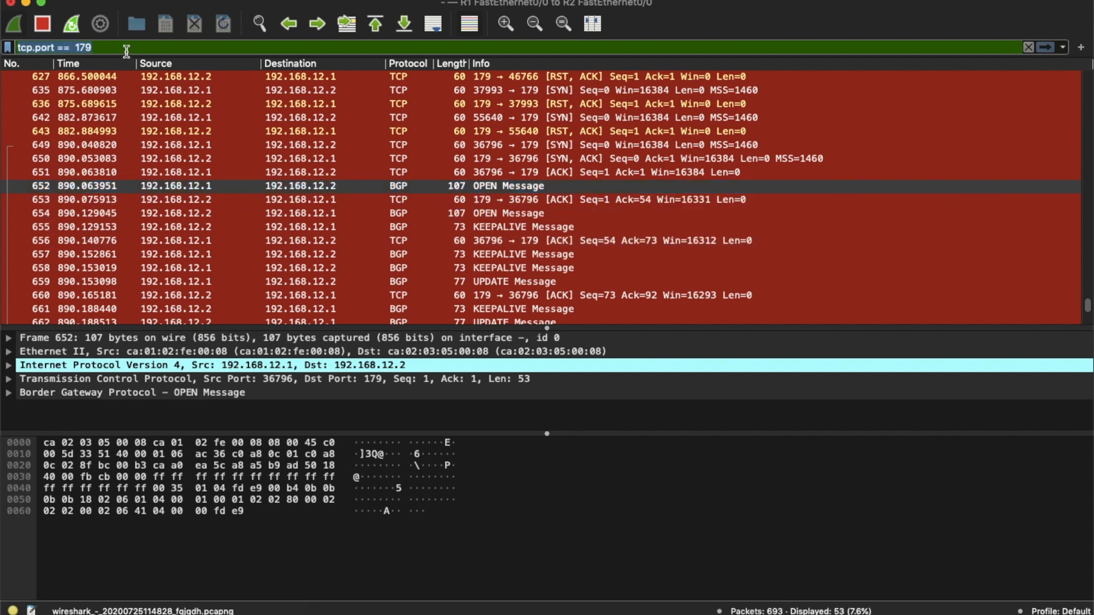
pyautogui.write('bgo')
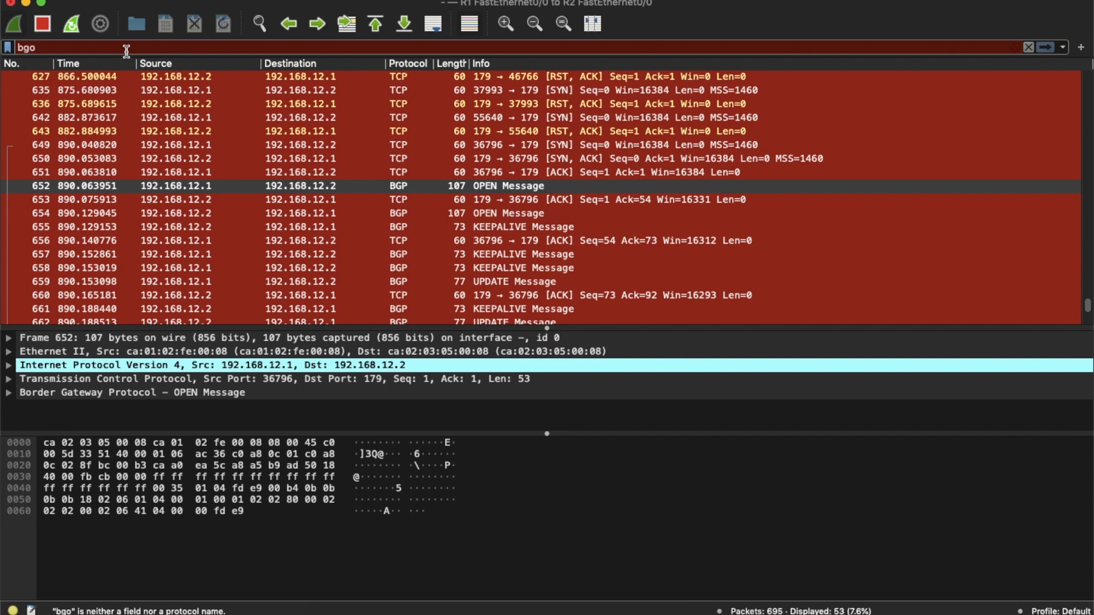
pyautogui.press('BackSpace')
pyautogui.write('p')
pyautogui.press('Return')
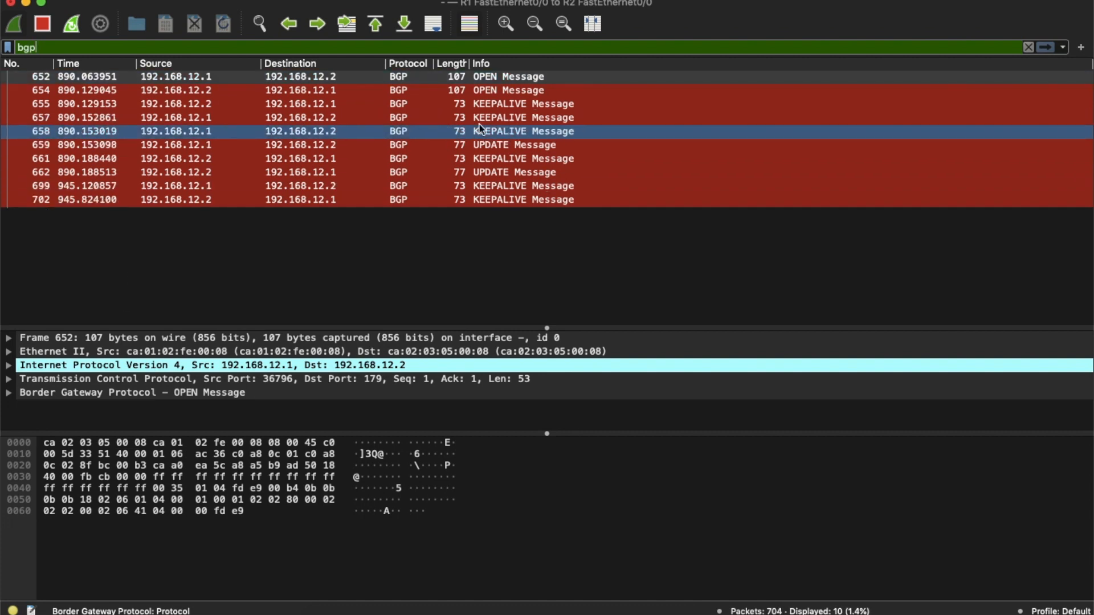
# - Examine the filtered BGP messages, expanding the Border Gateway Protocol details of the UPDATE message in packet 659 and enlarging the details area
pyautogui.click(484, 90)
pyautogui.click(491, 106)
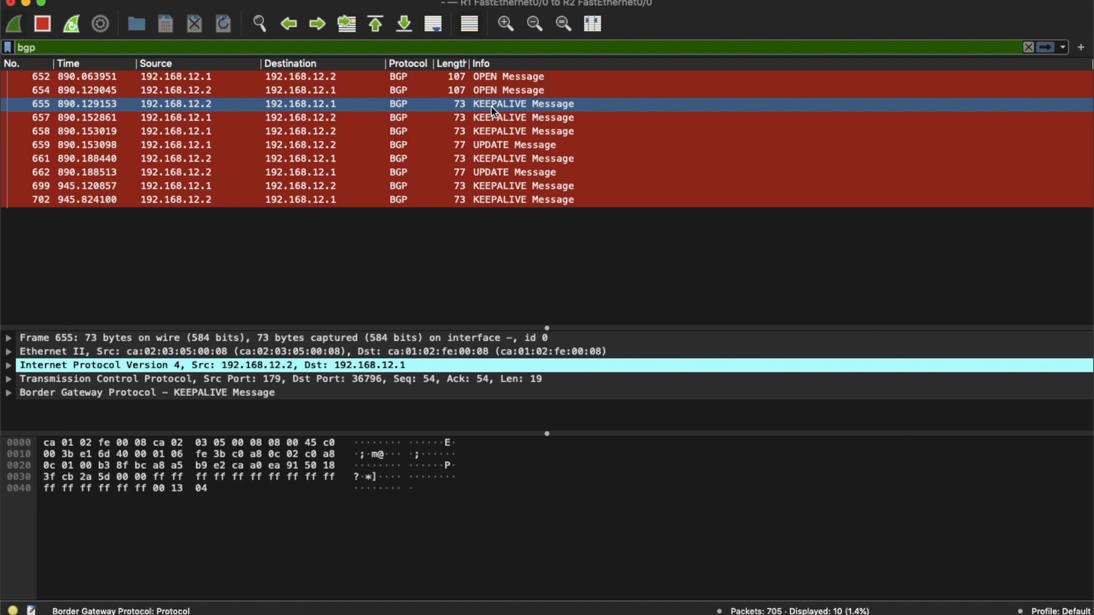
pyautogui.click(503, 146)
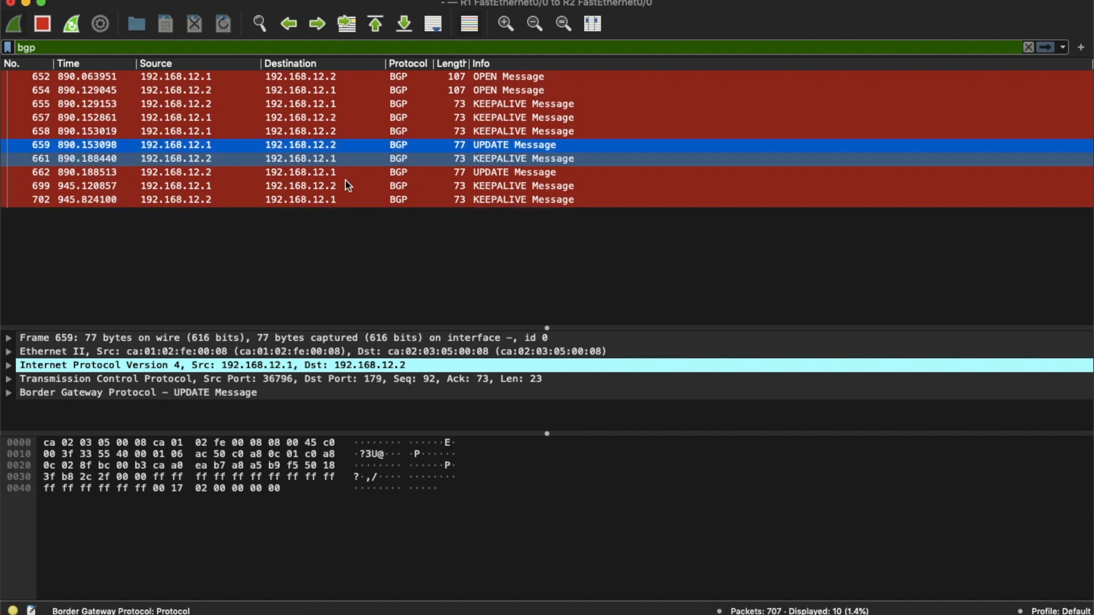
pyautogui.click(9, 393)
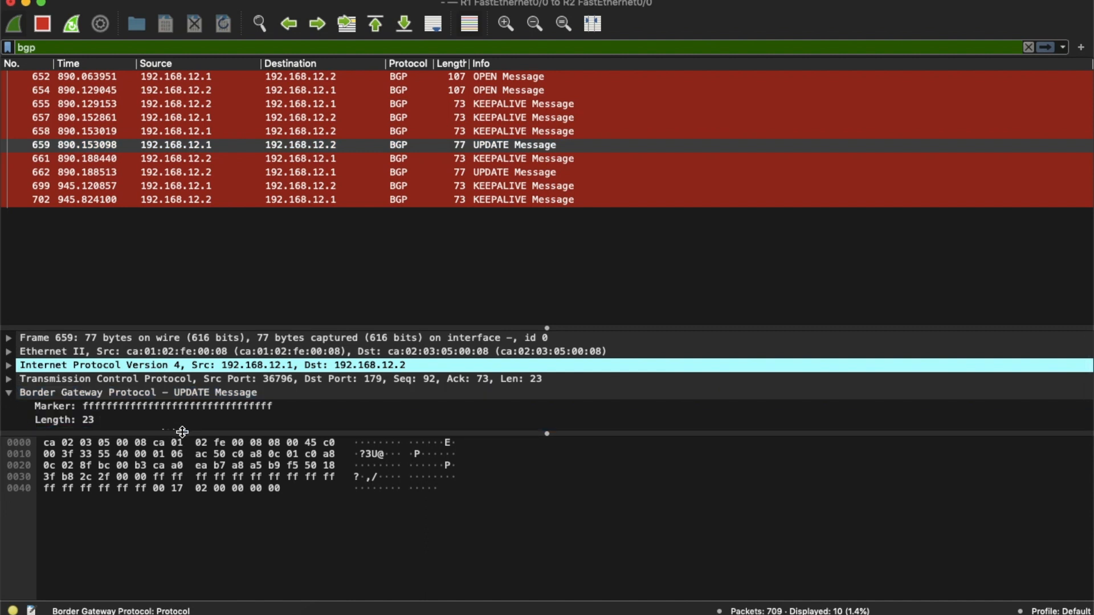
pyautogui.moveTo(181, 432); pyautogui.dragTo(196, 489)
pyautogui.click(206, 448)
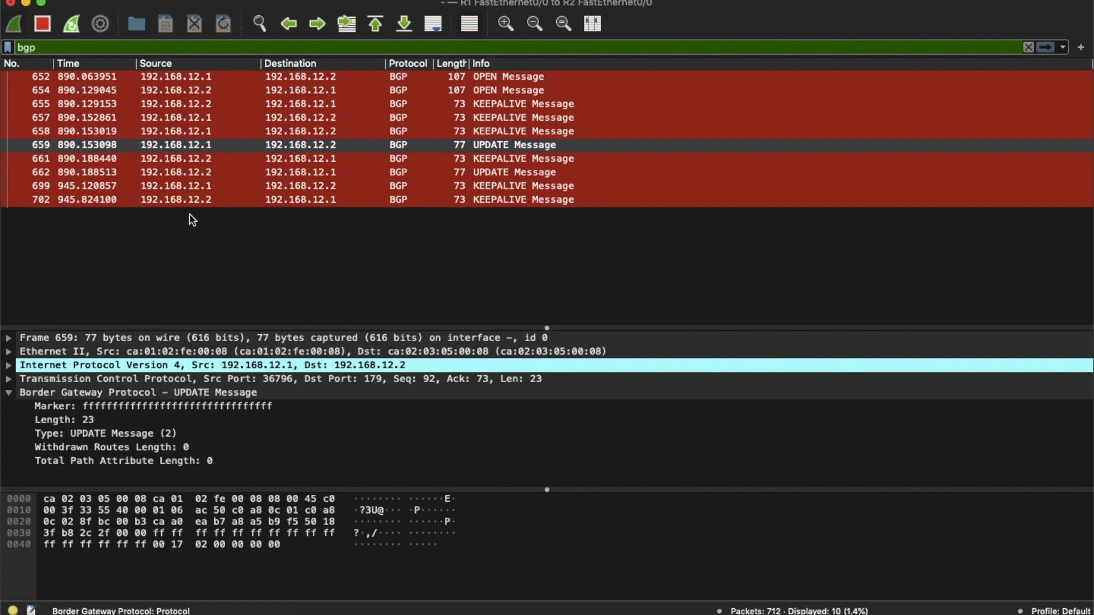
# - Select the OPEN message in packet 654, check its TCP header and expand its Internet Protocol Version 4 header
pyautogui.click(222, 90)
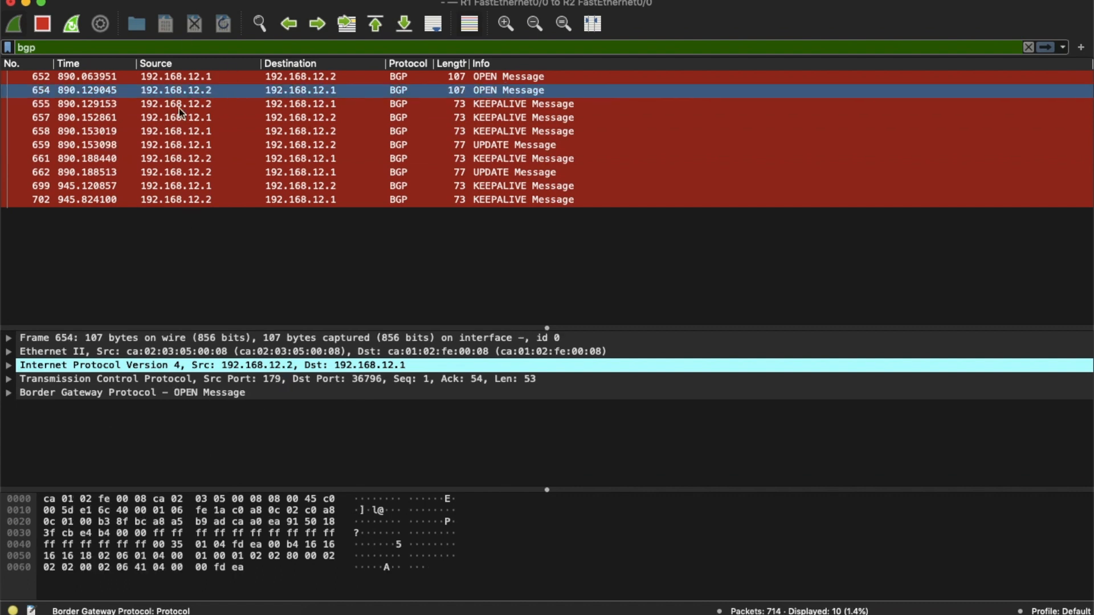
pyautogui.click(61, 48)
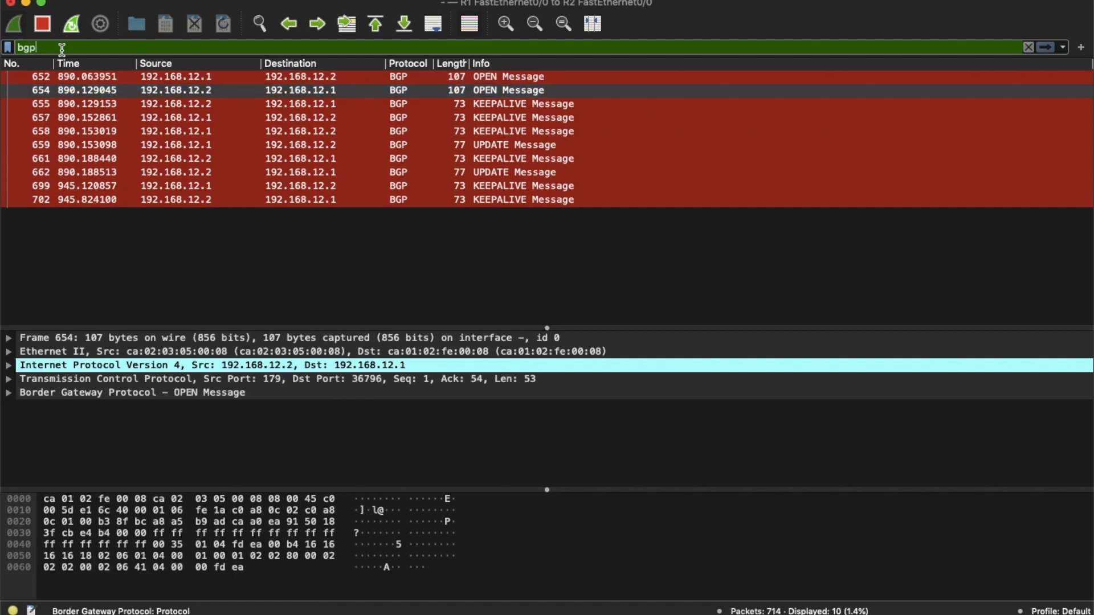
pyautogui.click(10, 369)
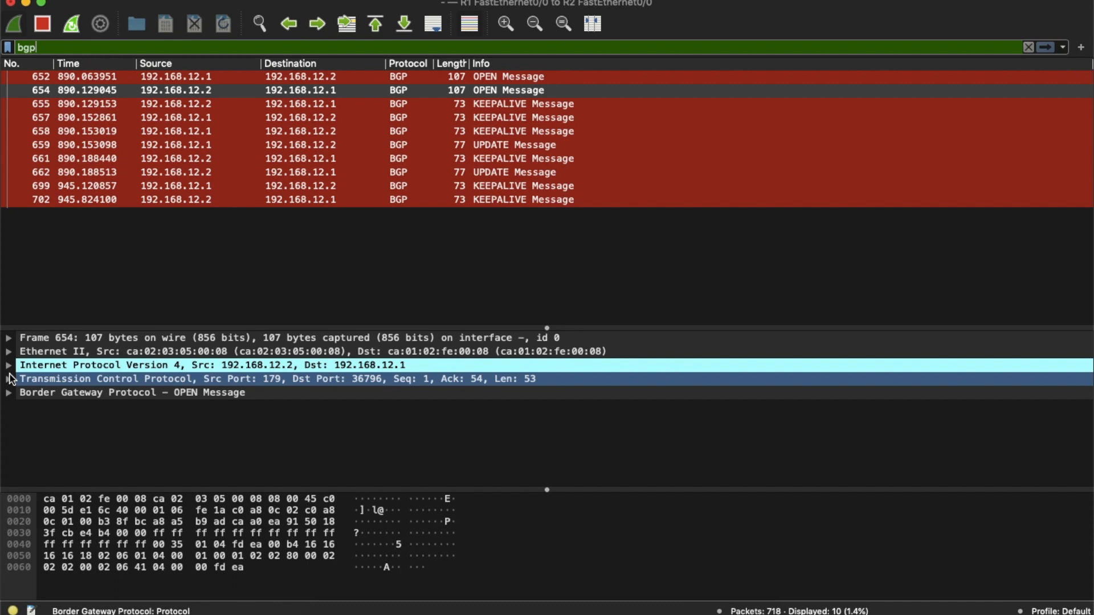
pyautogui.click(8, 379)
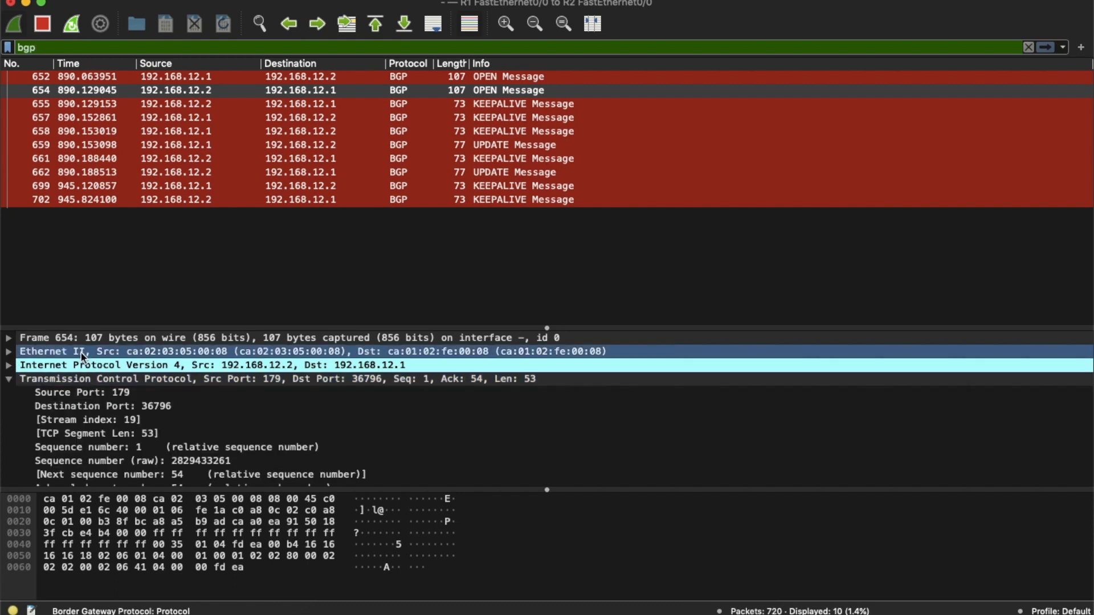
pyautogui.click(9, 379)
pyautogui.click(9, 367)
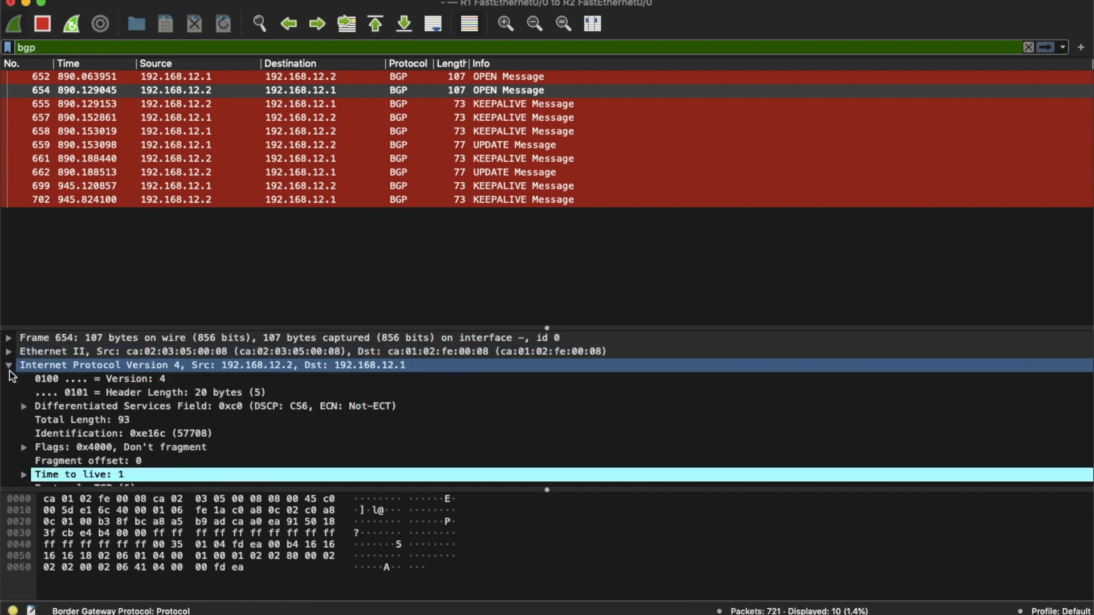
pyautogui.scroll(-3, 527, 366)
pyautogui.scroll(3, 528, 365)
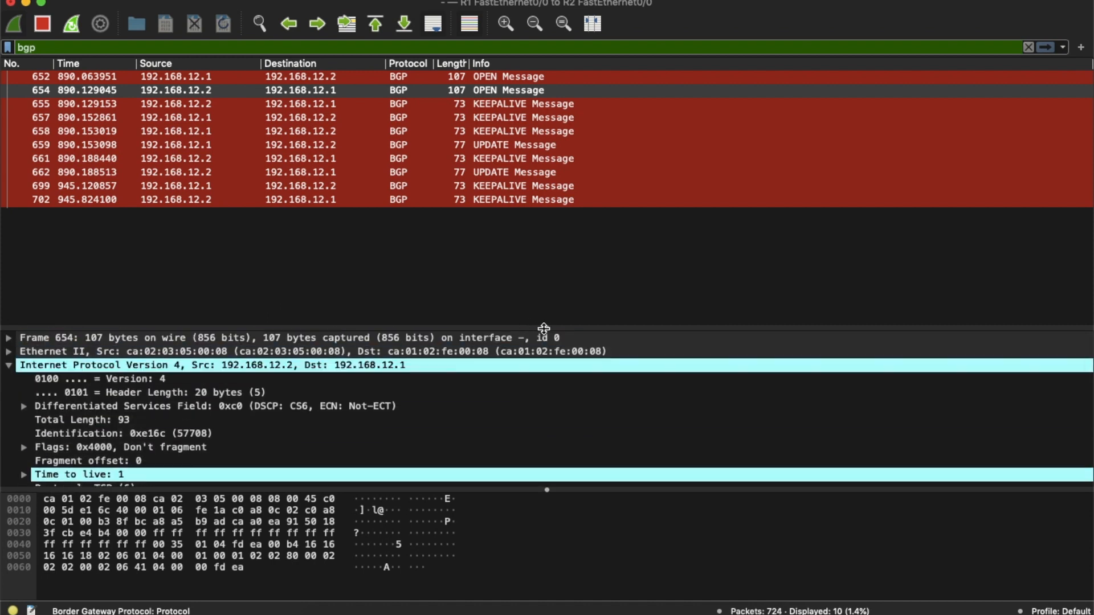
pyautogui.moveTo(546, 327); pyautogui.dragTo(541, 304)
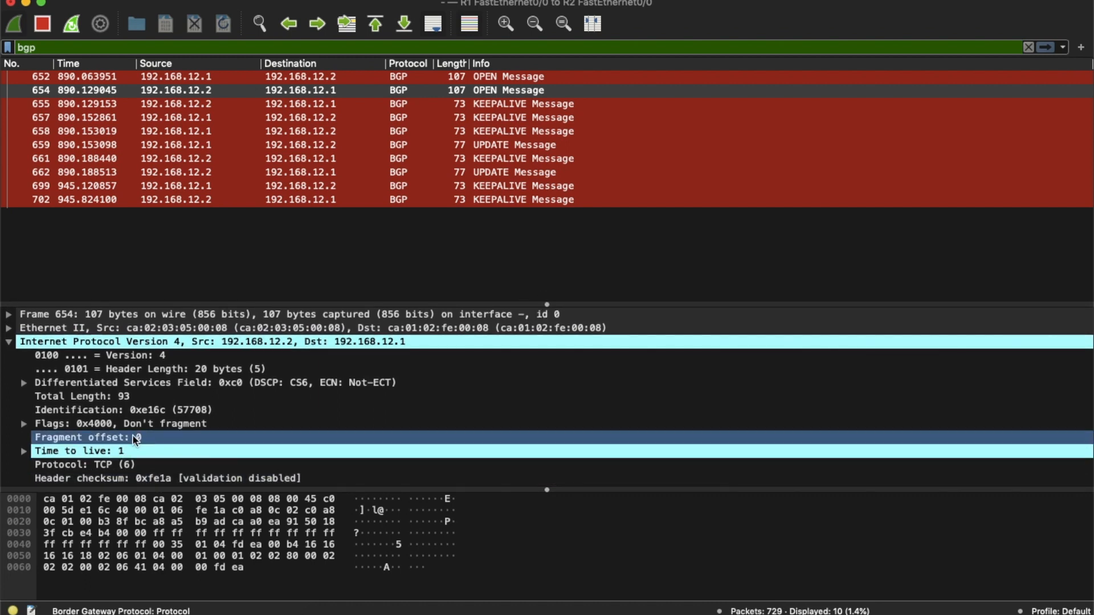
# - Examine the Time to live field and the surrounding IPv4 header fields of packet 654
pyautogui.click(121, 453)
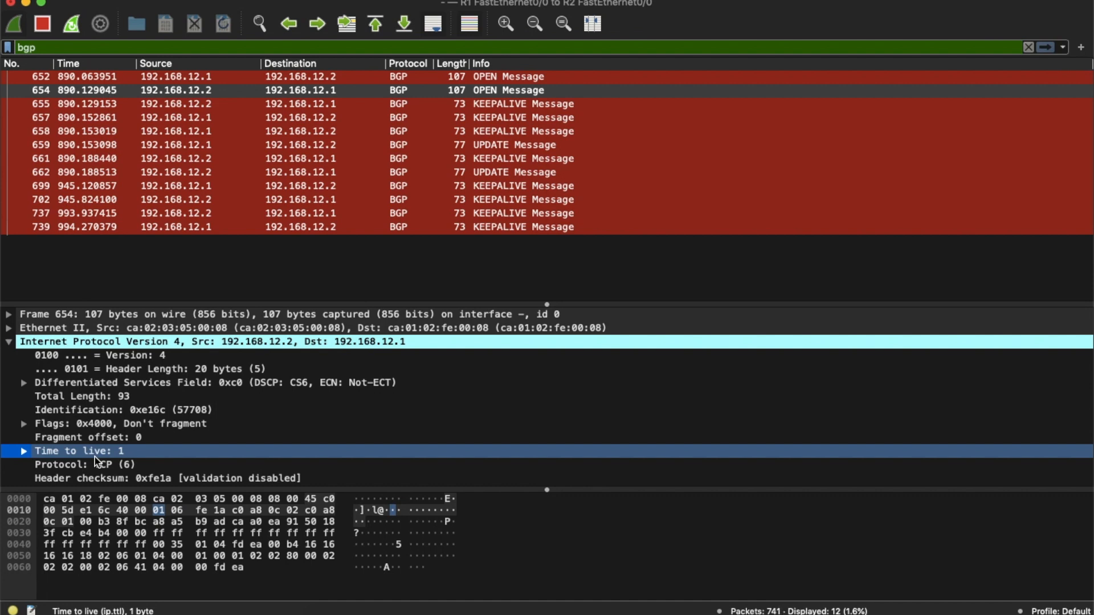
pyautogui.click(24, 451)
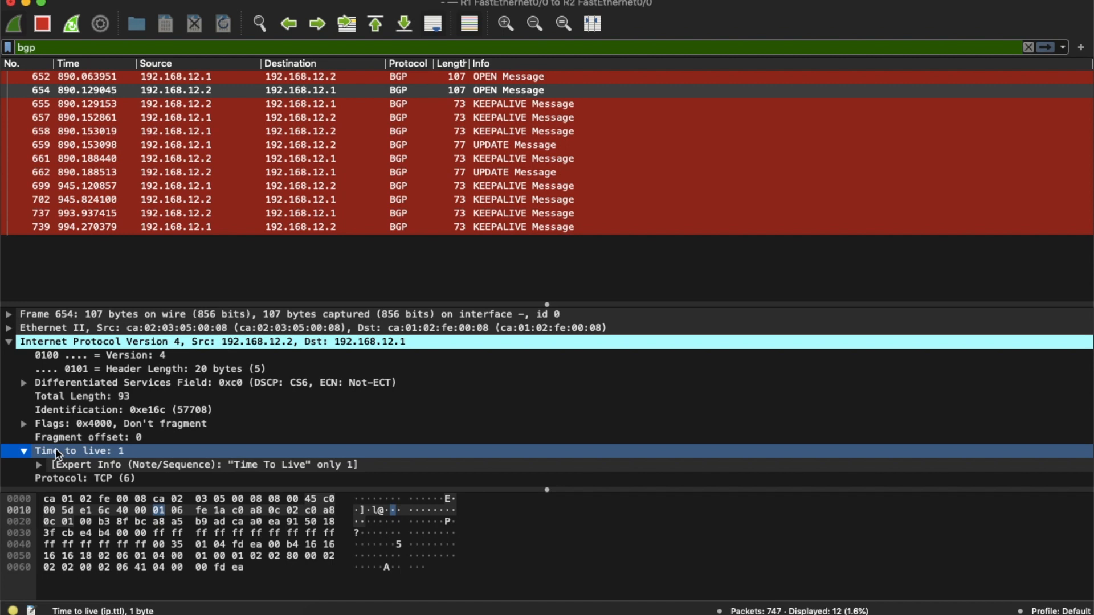
pyautogui.click(24, 452)
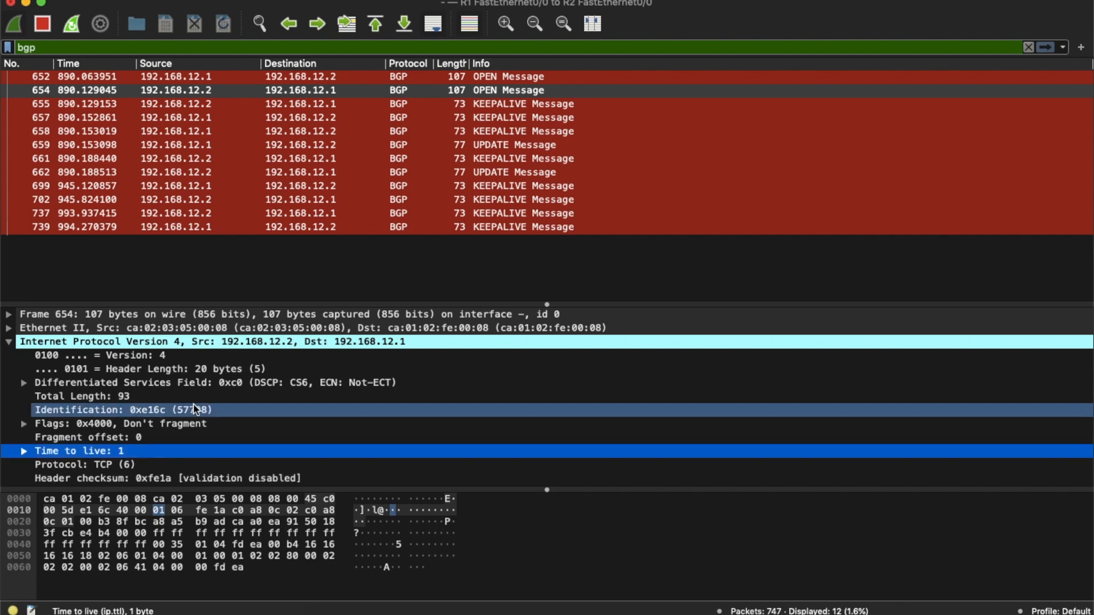
pyautogui.scroll(-1, 196, 409)
pyautogui.scroll(1, 196, 408)
pyautogui.scroll(-2, 197, 409)
pyautogui.scroll(2, 197, 408)
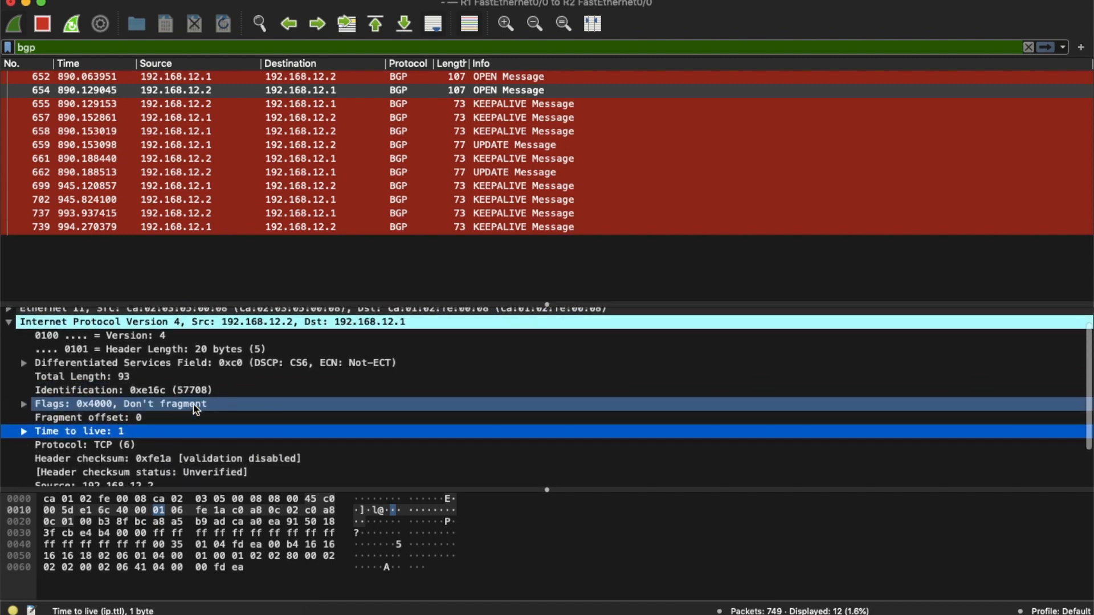
pyautogui.scroll(-1, 194, 409)
pyautogui.scroll(1, 194, 409)
pyautogui.scroll(-1, 194, 409)
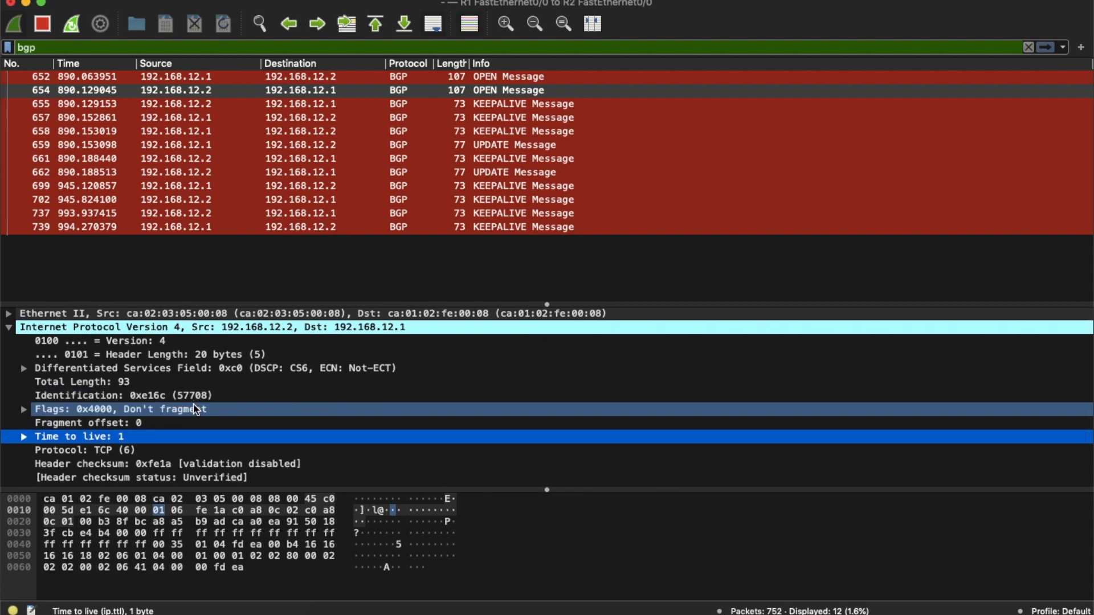
# - Switch to R2's console and exit configuration mode to the privileged prompt
pyautogui.hotkey('ctrl', 'Up')
pyautogui.moveTo(422, 3)
pyautogui.click(467, 29)
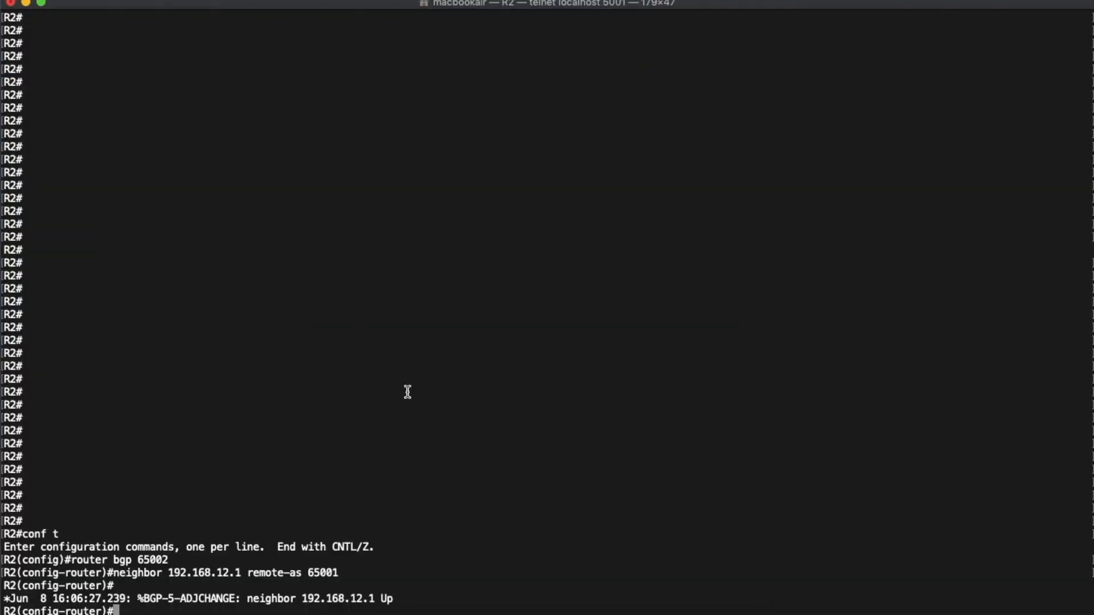
pyautogui.hotkey('ctrl', 'z')
pyautogui.press('Return')
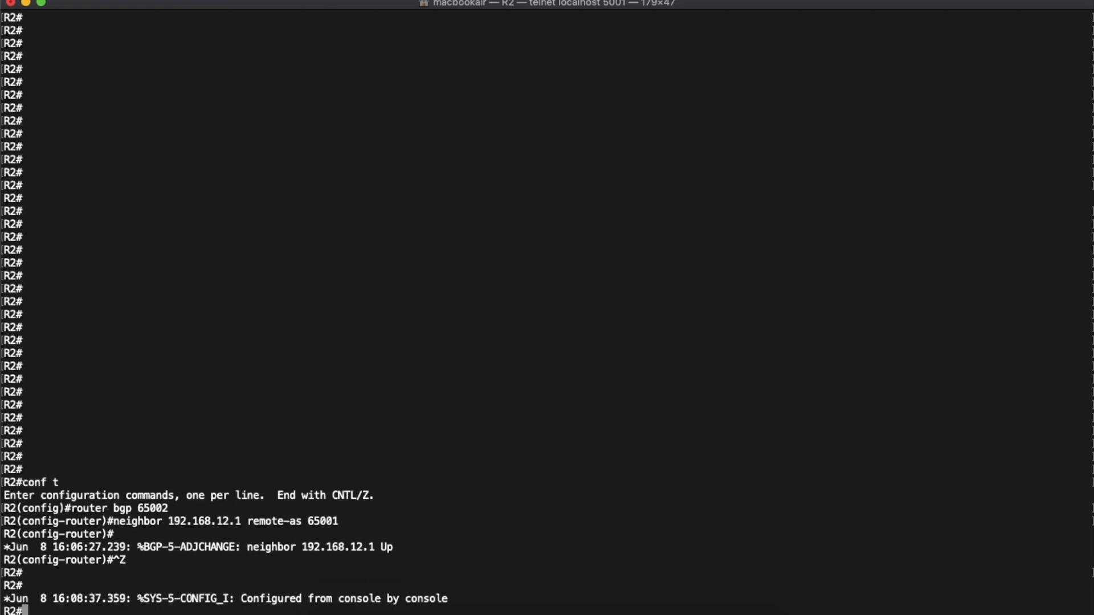
# - Check R1's console for the BGP neighbor status message, and bring up the GNS3 topology
pyautogui.press('super+grave')
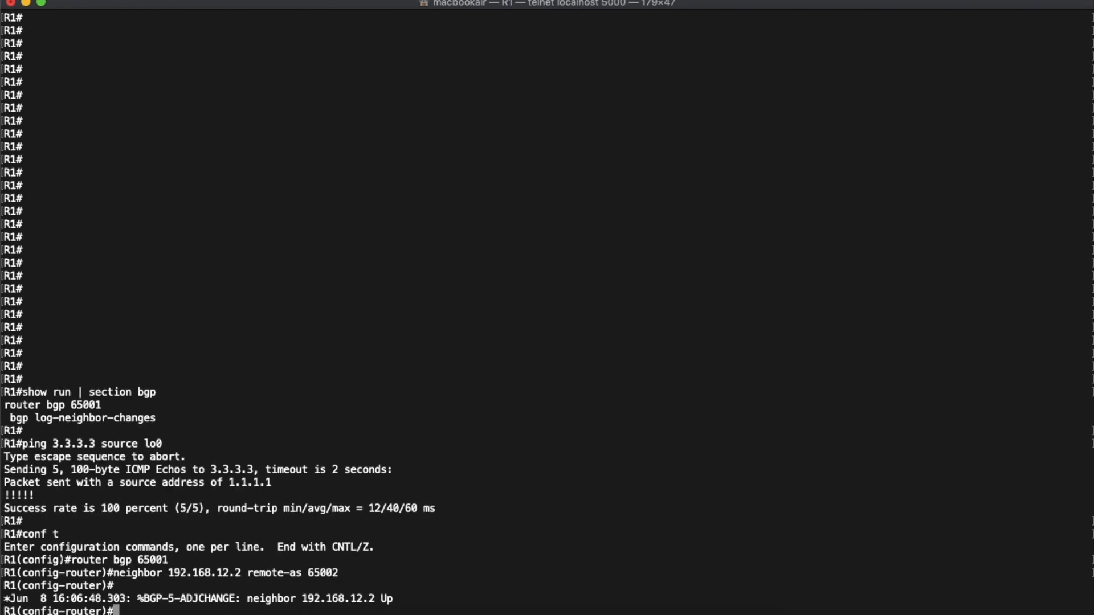
pyautogui.press('Return')
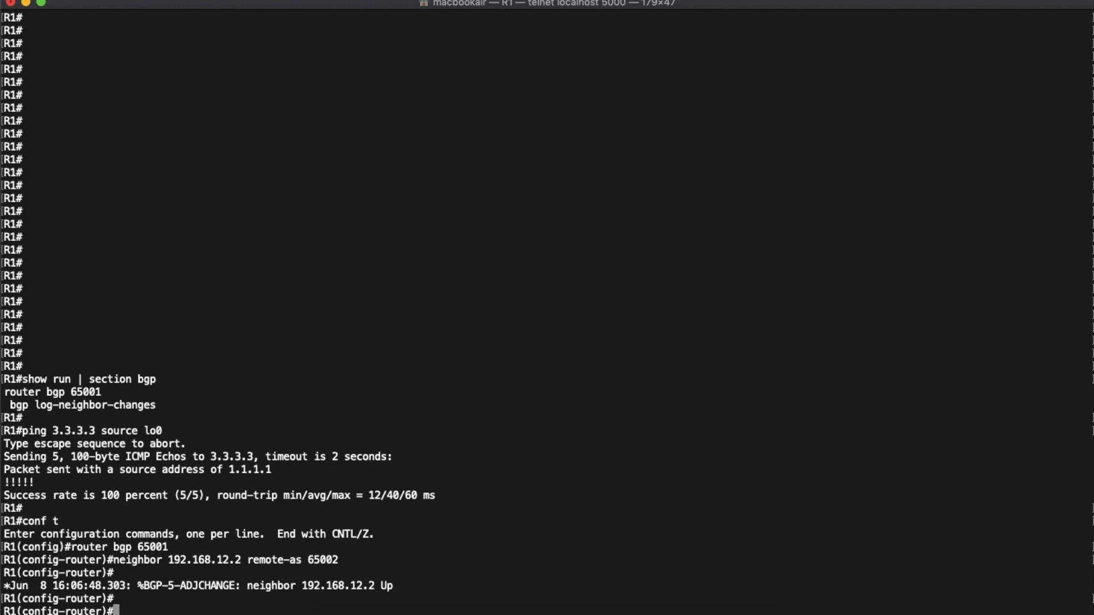
pyautogui.hotkey('ctrl', 'Up')
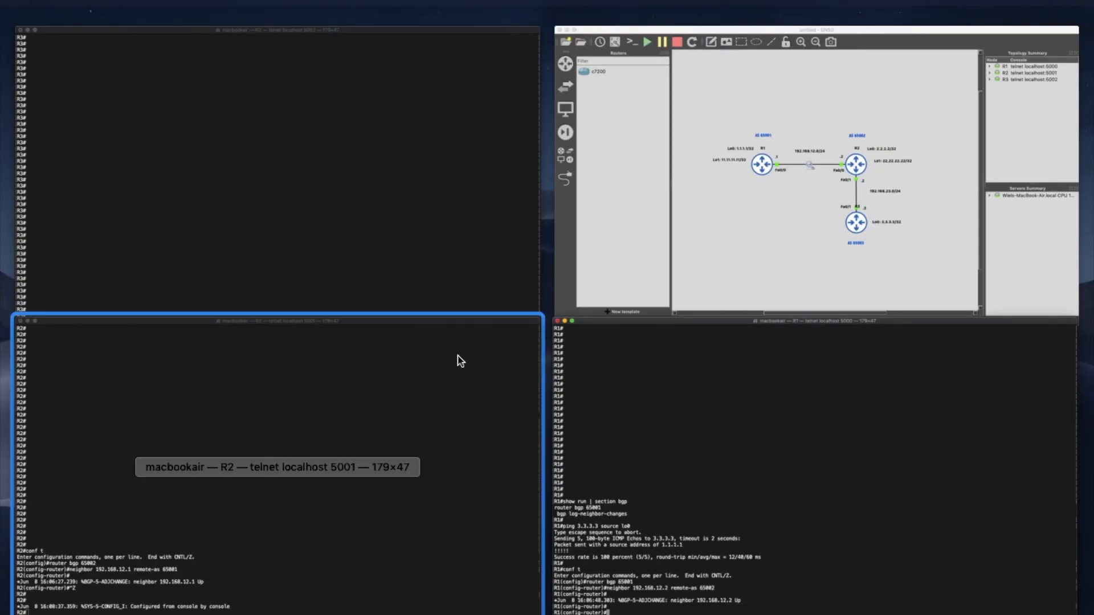
pyautogui.click(702, 268)
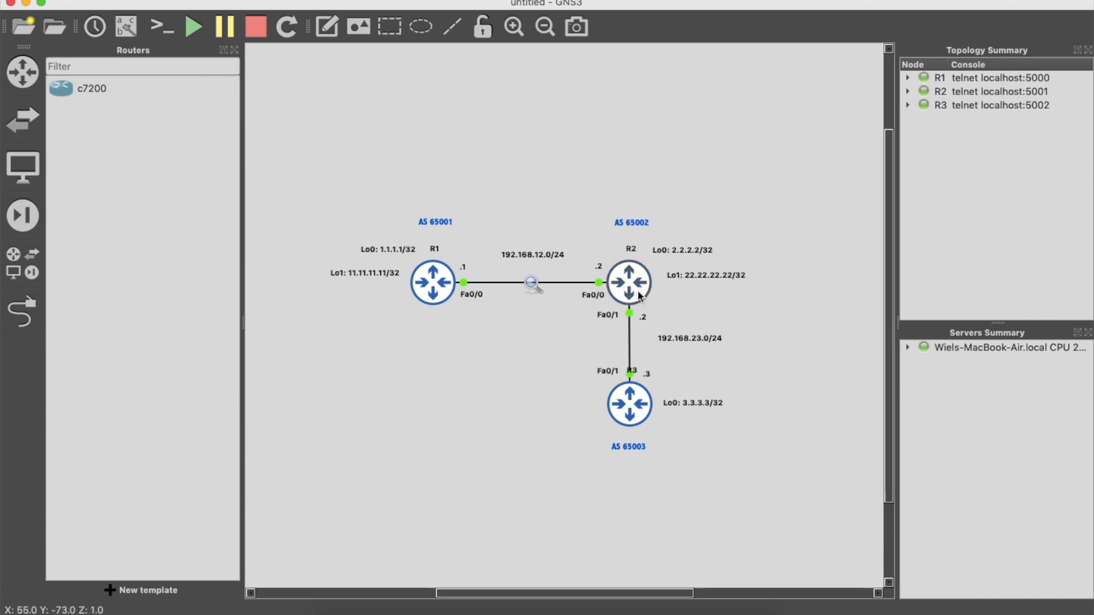
# - Switch to the Cisco community post in the browser and read its explanation of eBGP multihop and the connected check
pyautogui.moveTo(639, 295)
pyautogui.hotkey('ctrl', 'Up')
pyautogui.moveTo(562, 7)
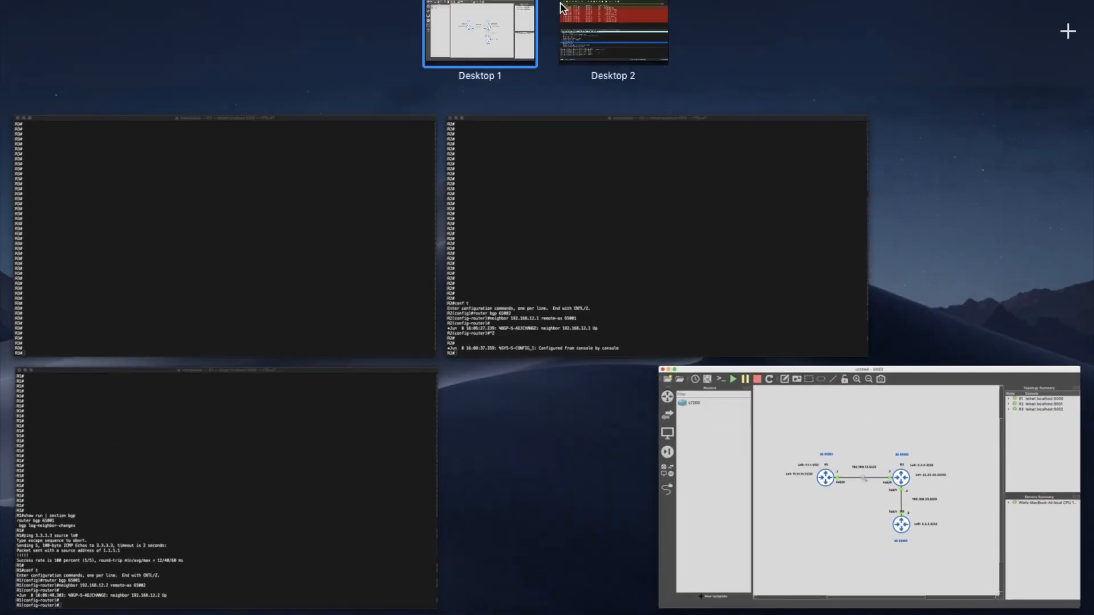
pyautogui.click(587, 26)
pyautogui.hotkey('ctrl', 'Up')
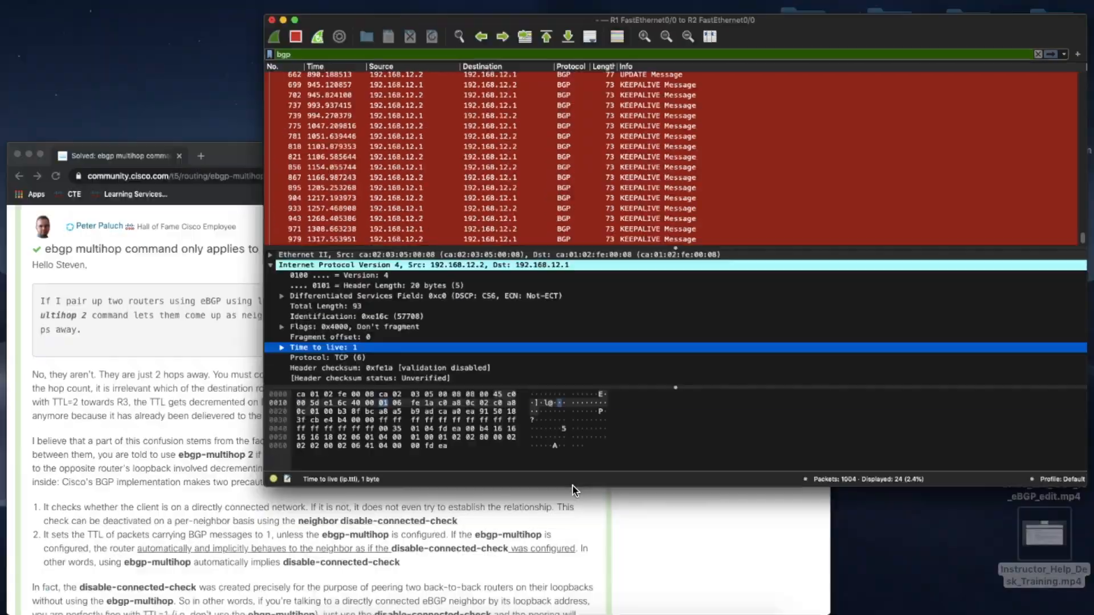
pyautogui.click(446, 532)
pyautogui.scroll(-4, 517, 310)
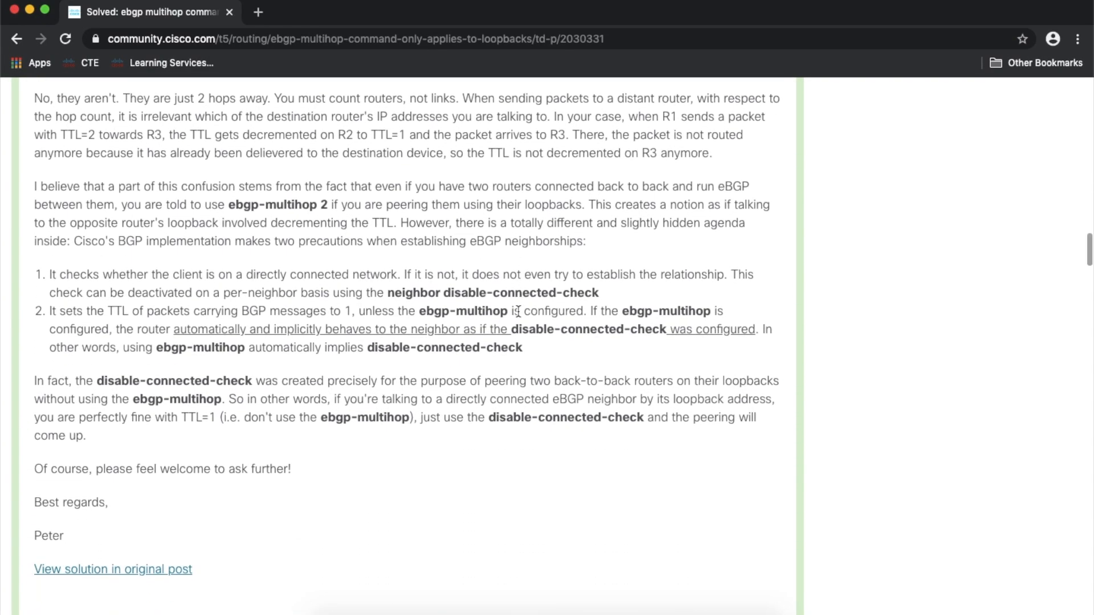
pyautogui.scroll(-1, 518, 311)
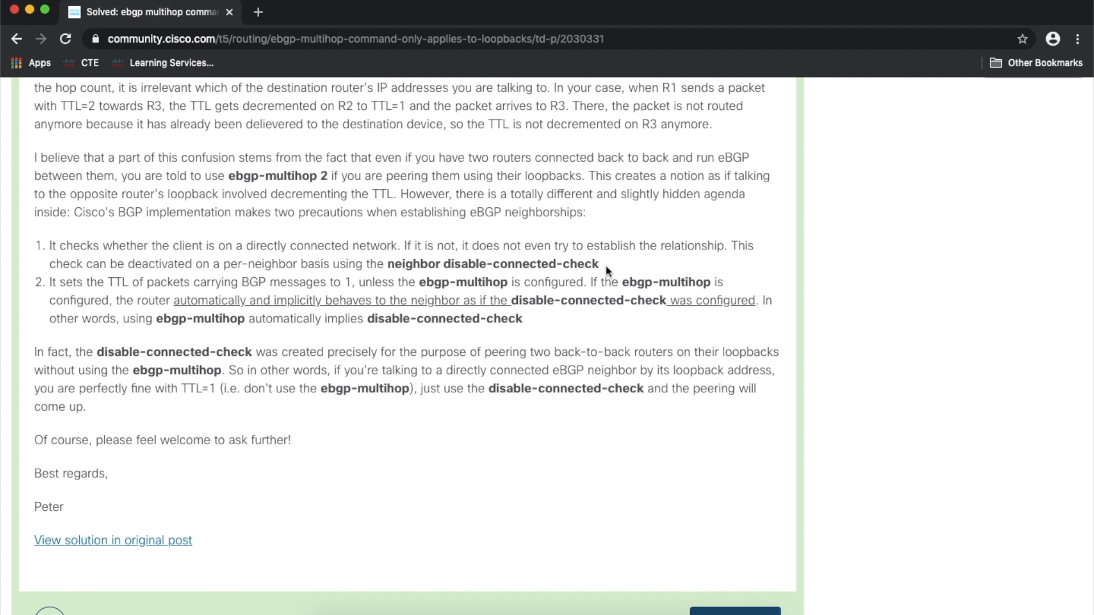
# - Highlight "disable-connected-check" and "TTL" in the post's two numbered eBGP precautions while reading them
pyautogui.moveTo(600, 261); pyautogui.dragTo(448, 261)
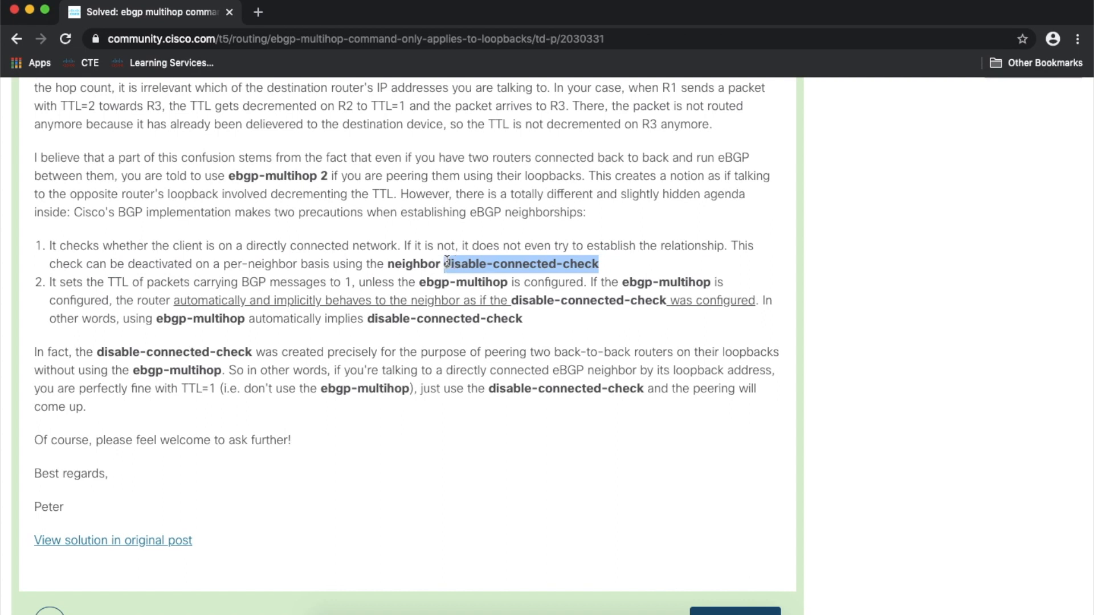
pyautogui.click(296, 265)
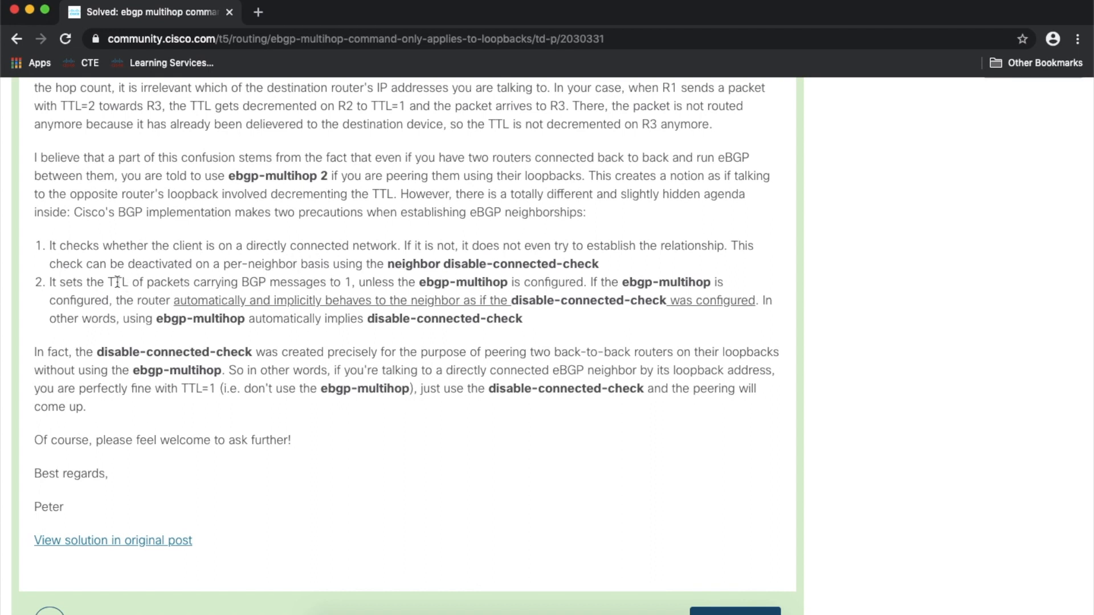
pyautogui.moveTo(109, 283); pyautogui.dragTo(125, 283)
pyautogui.click(568, 334)
pyautogui.moveTo(513, 300); pyautogui.dragTo(664, 302)
pyautogui.click(565, 334)
# - Return to the GNS3 desktop and open R1's console at its router configuration prompt
pyautogui.hotkey('ctrl', 'Up')
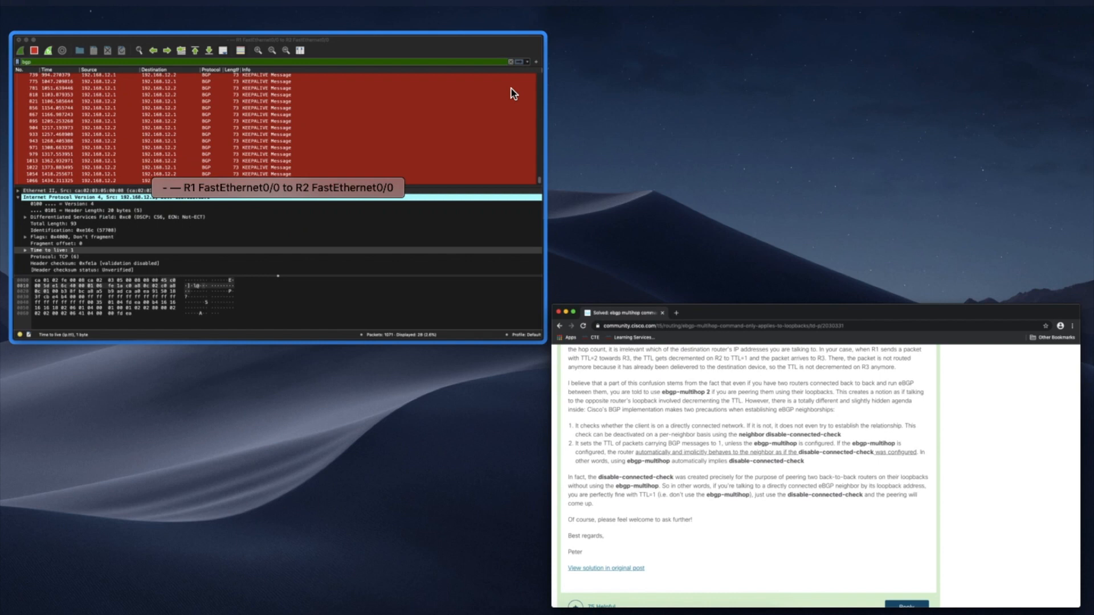
pyautogui.click(538, 19)
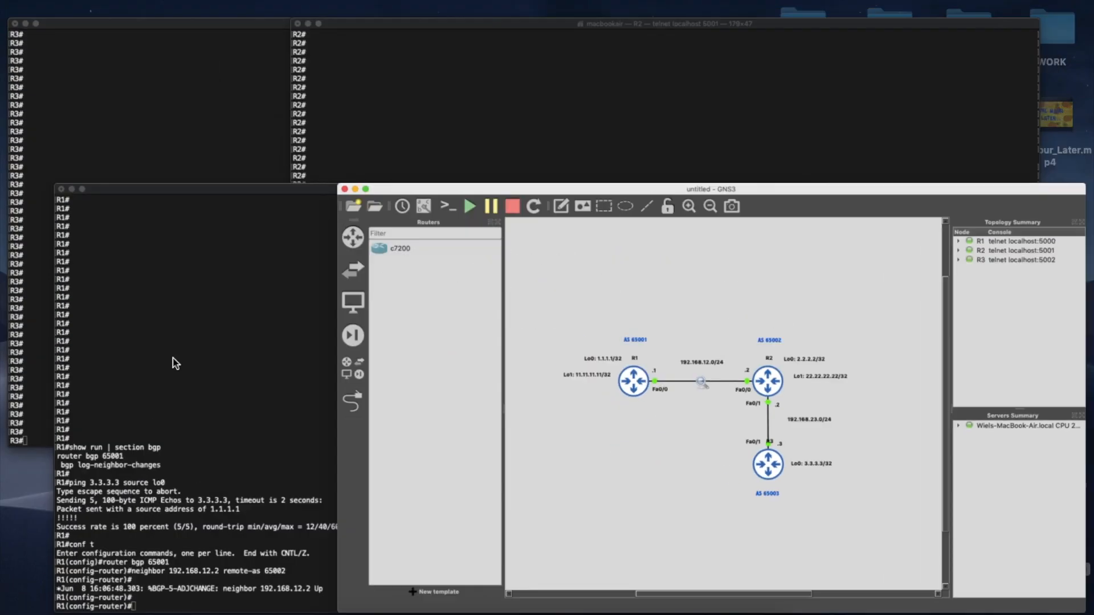
pyautogui.hotkey('ctrl', 'Up')
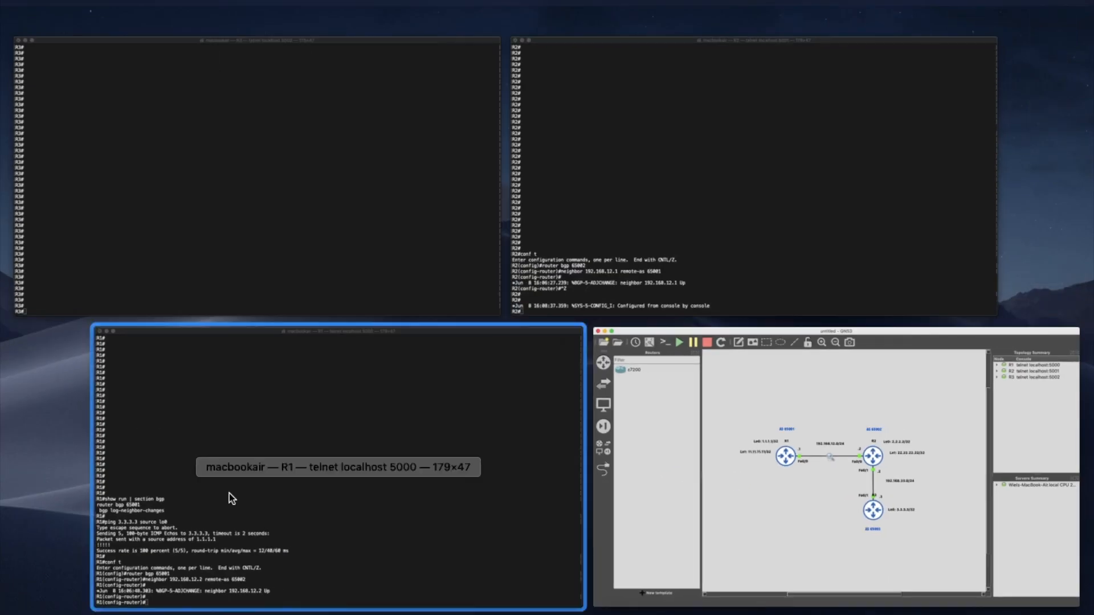
pyautogui.click(229, 493)
pyautogui.press('Return')
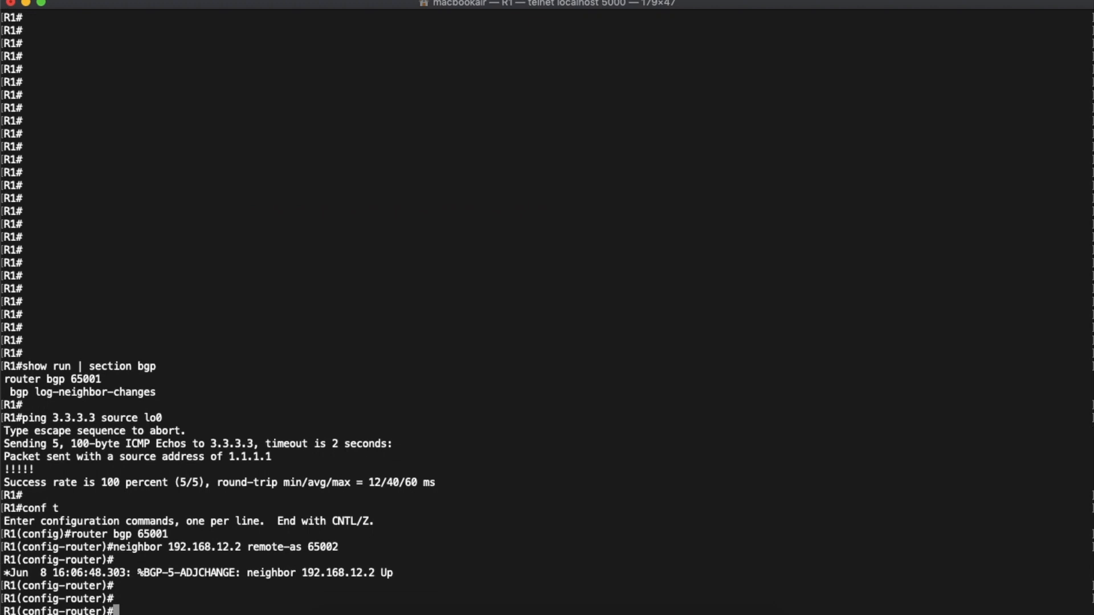
# - Add 192.168.23.3 as a BGP neighbor with remote AS 65003 in R1's router configuration
pyautogui.write('neighbor 192.16')
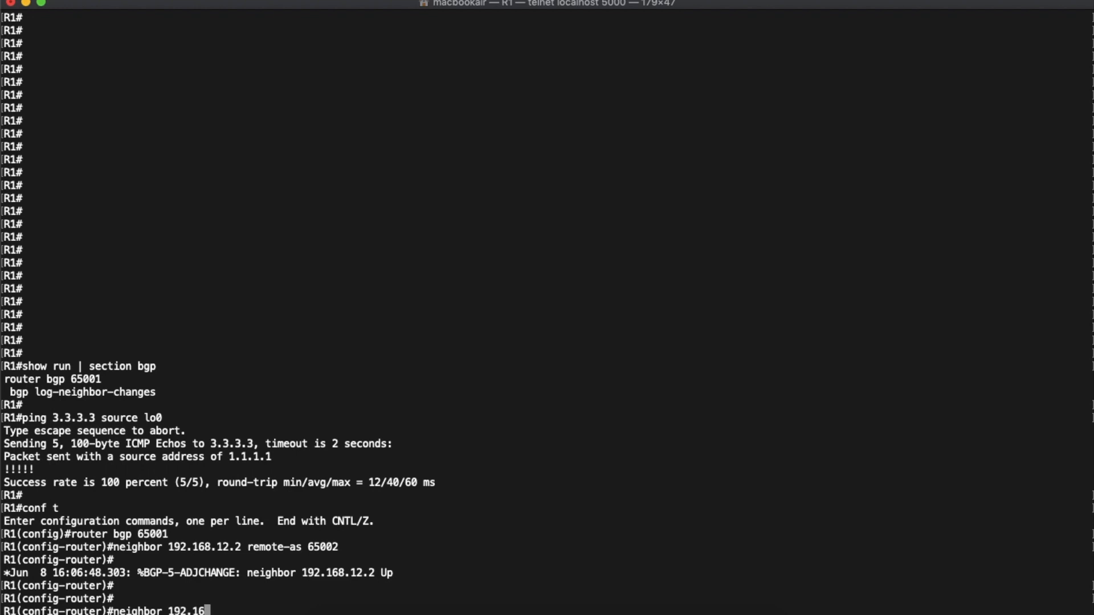
pyautogui.write('8.23.3 remote-as ')
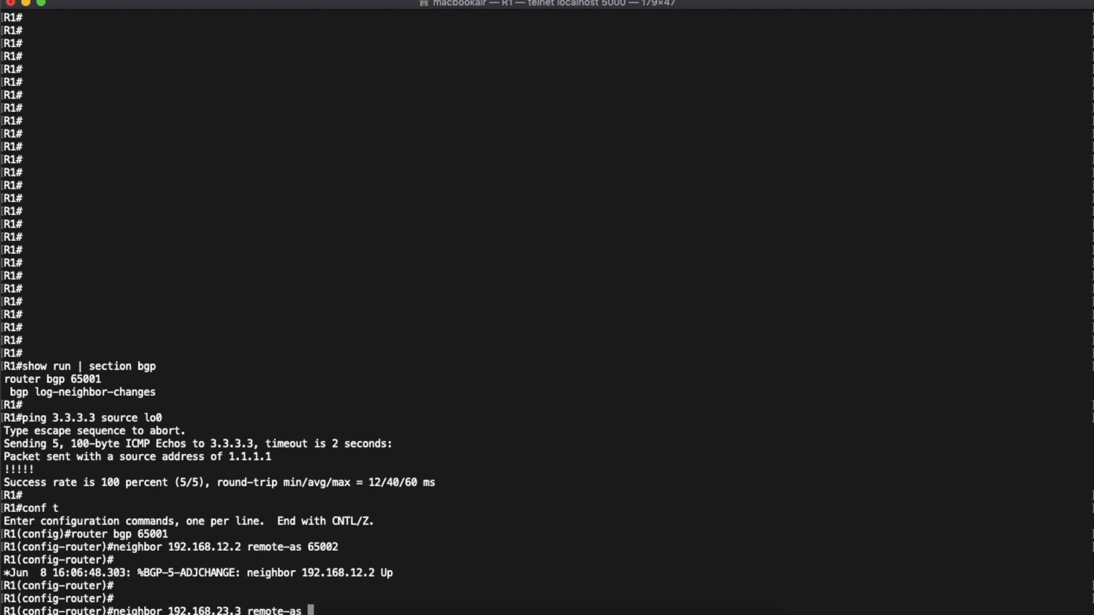
pyautogui.write('65003')
pyautogui.press('Return')
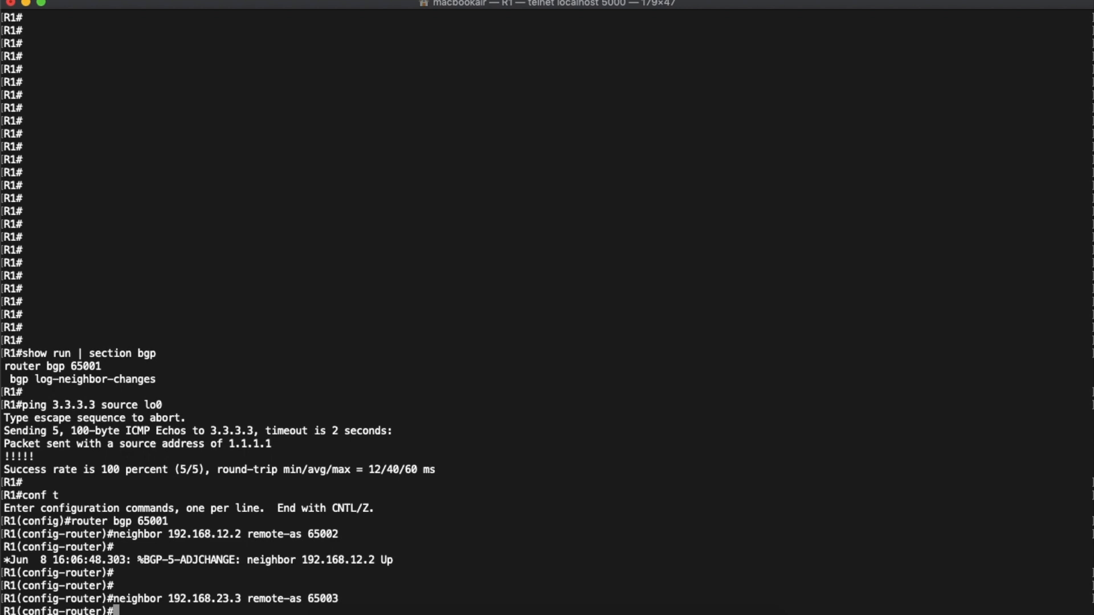
# - Set ebgp-multihop to 7 for neighbor 192.168.23.3 on R1
pyautogui.write('neighbor 192.168.2')
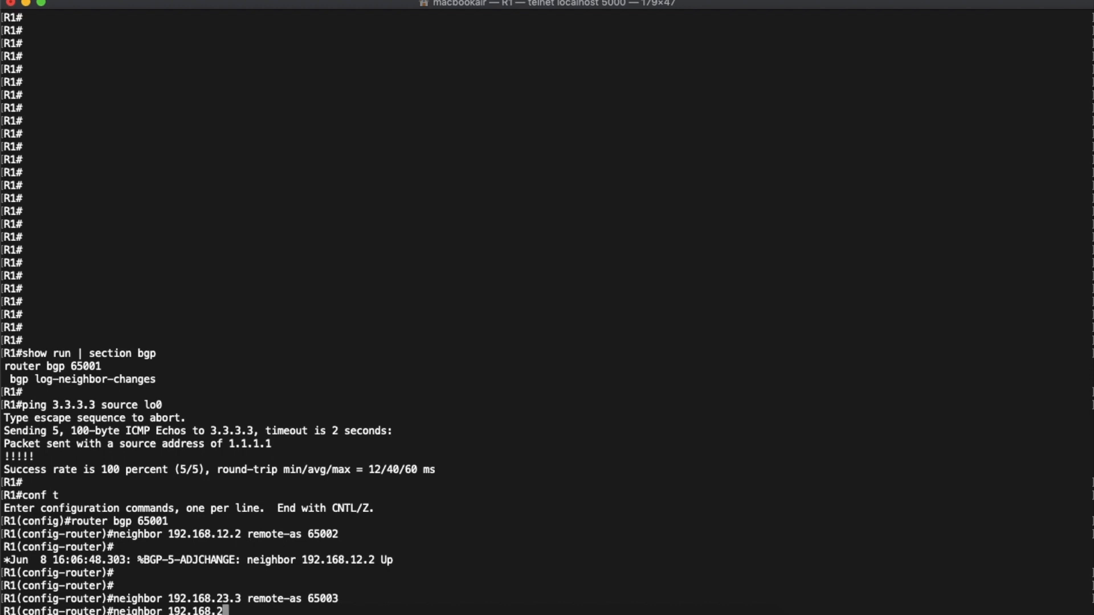
pyautogui.write('3.3 ebgp')
pyautogui.press('Tab')
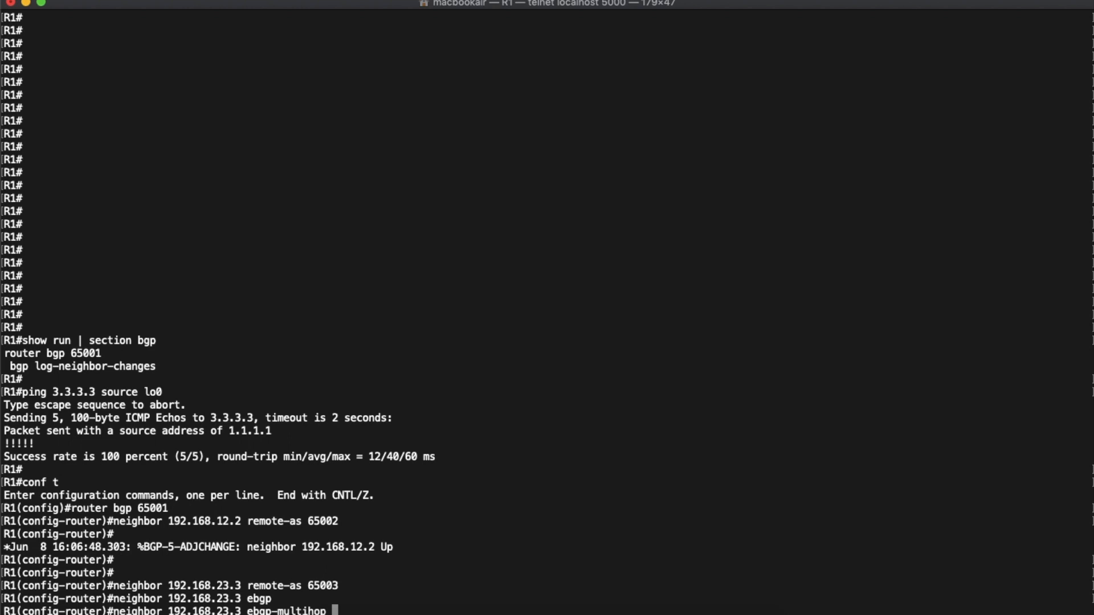
pyautogui.write('7')
pyautogui.press('Return')
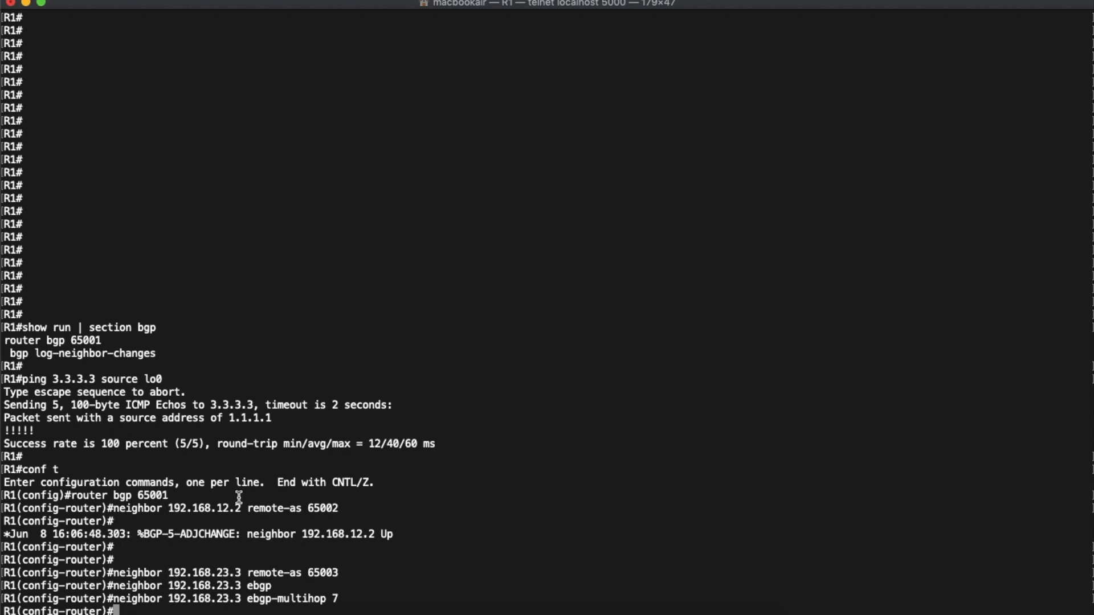
# - Switch to the Wireshark capture of the R1–R2 link and filter the packets with tcp.port == 179
pyautogui.hotkey('ctrl', 'Up')
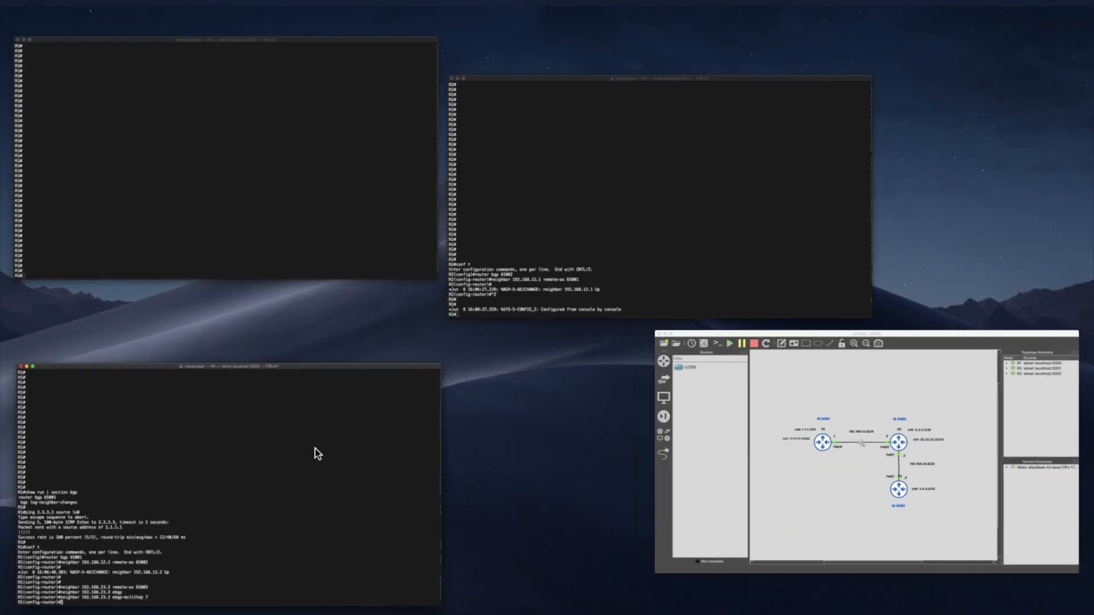
pyautogui.click(650, 7)
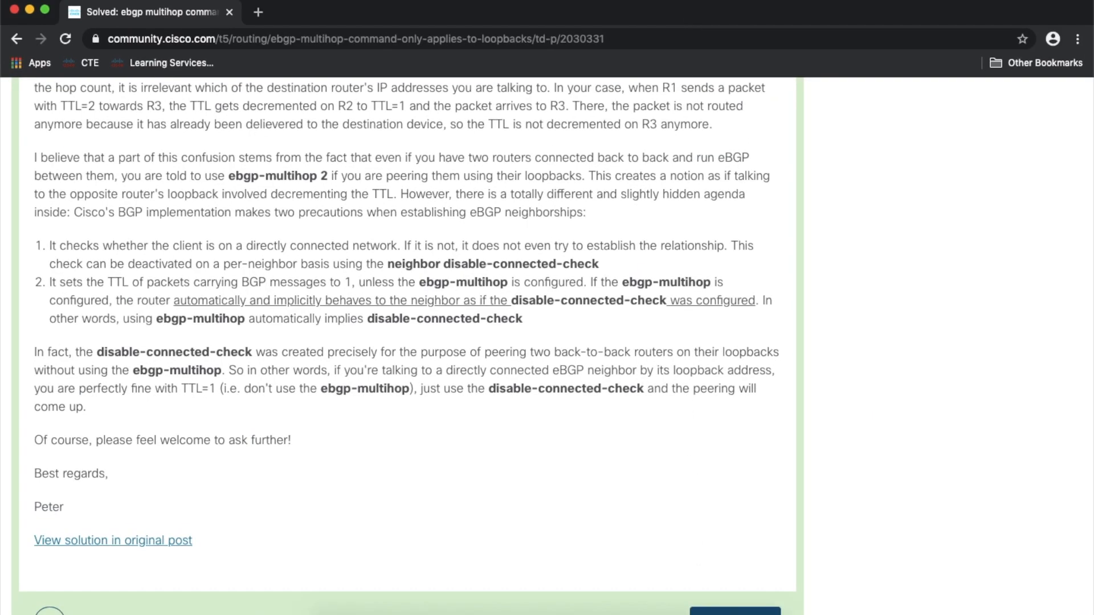
pyautogui.click(713, 614)
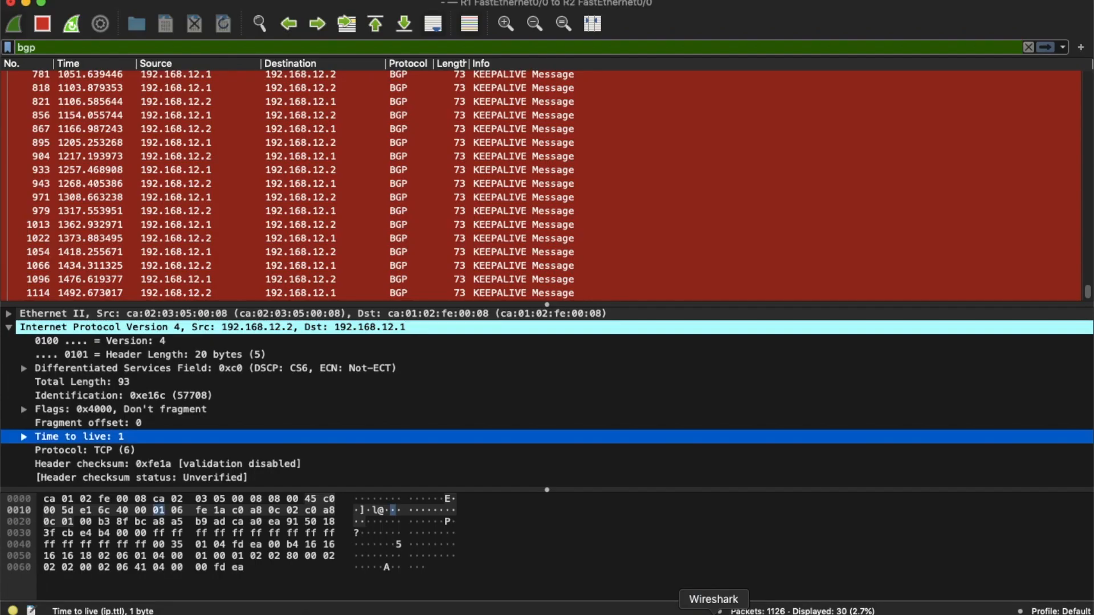
pyautogui.doubleClick(82, 49)
pyautogui.write('tc')
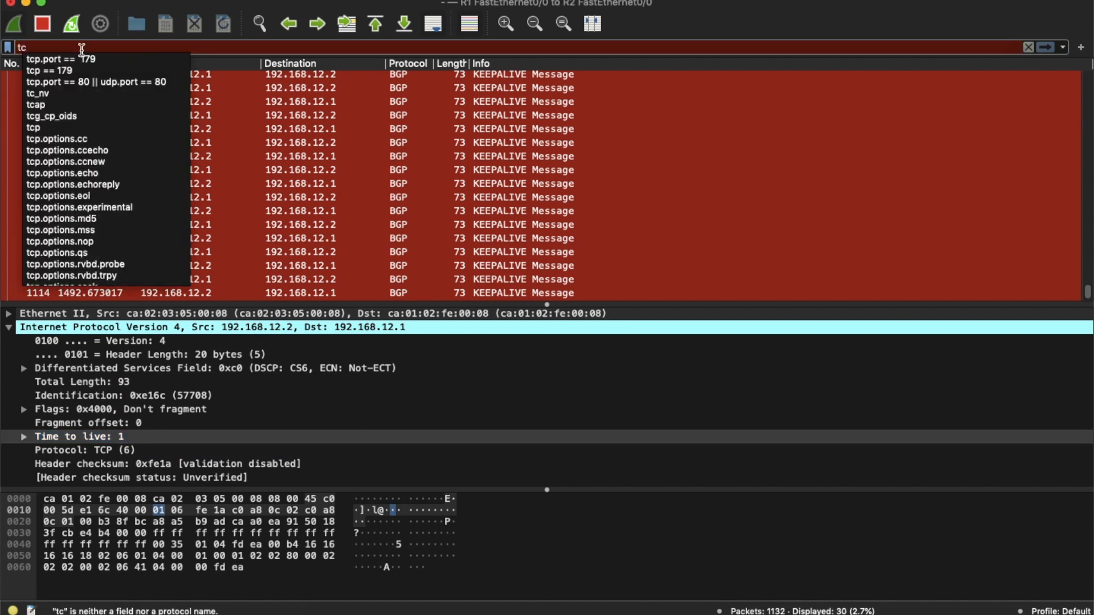
pyautogui.click(81, 60)
pyautogui.press('Return')
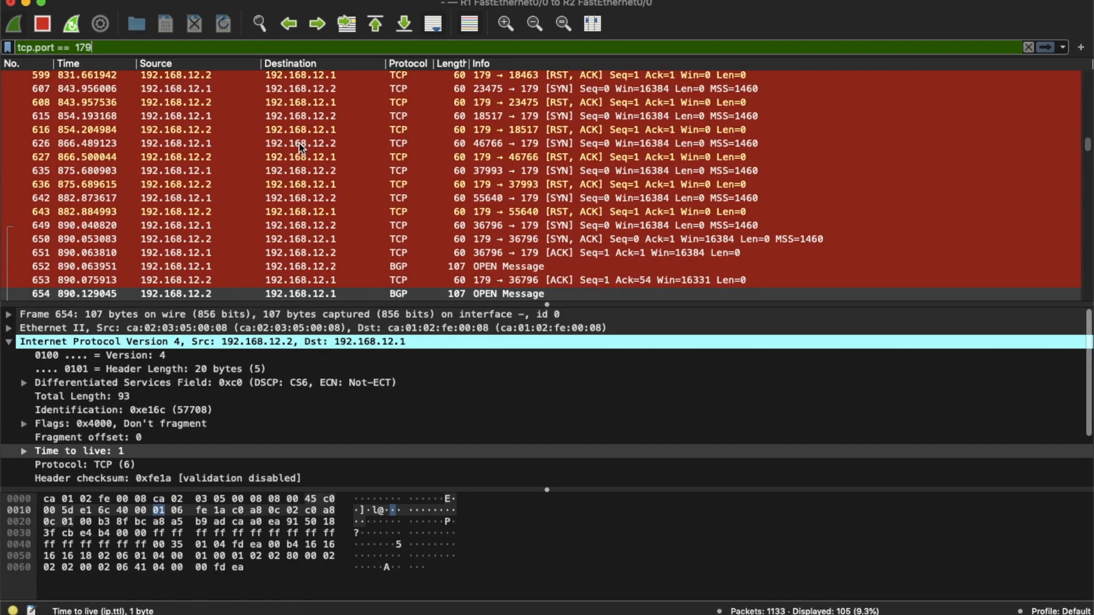
# - Find the first SYN packet from 192.168.12.1 to 192.168.23.3 and inspect its Time to live field
pyautogui.scroll(-10, 377, 148)
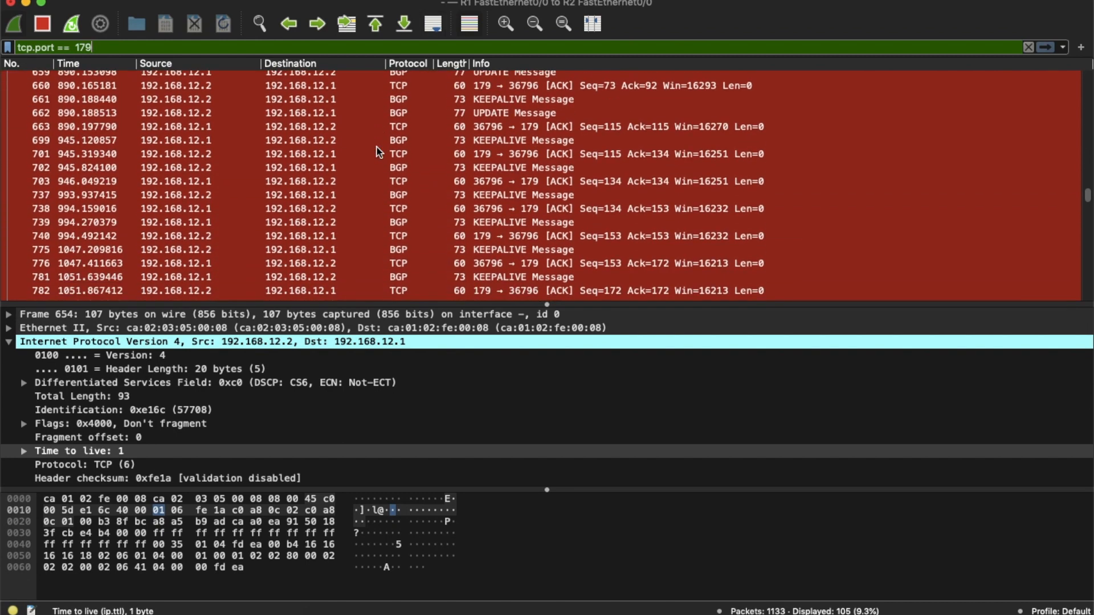
pyautogui.scroll(-10, 378, 147)
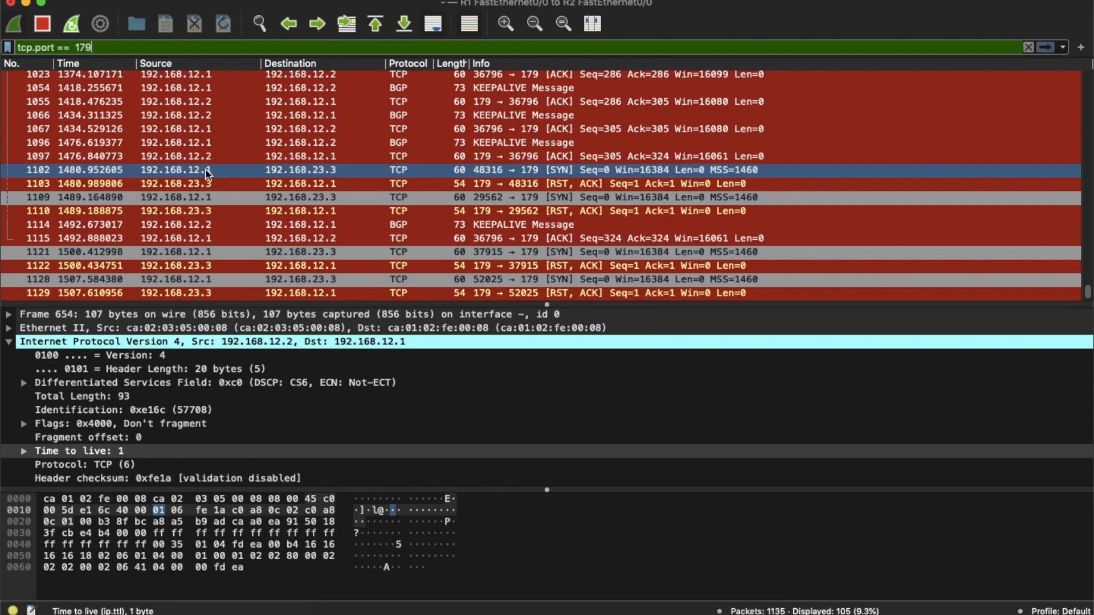
pyautogui.click(200, 145)
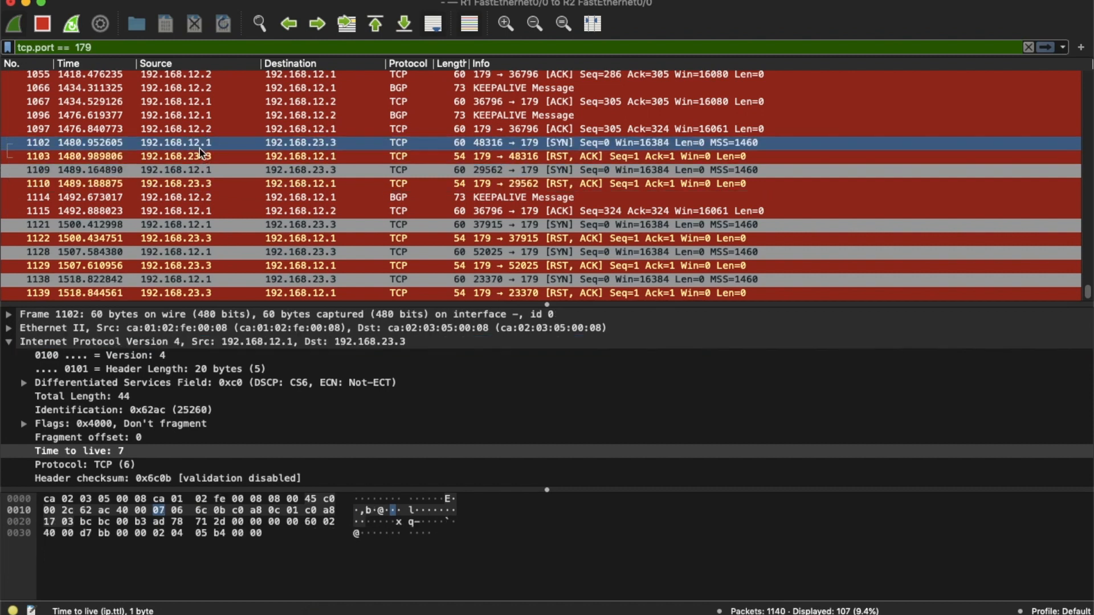
pyautogui.click(108, 451)
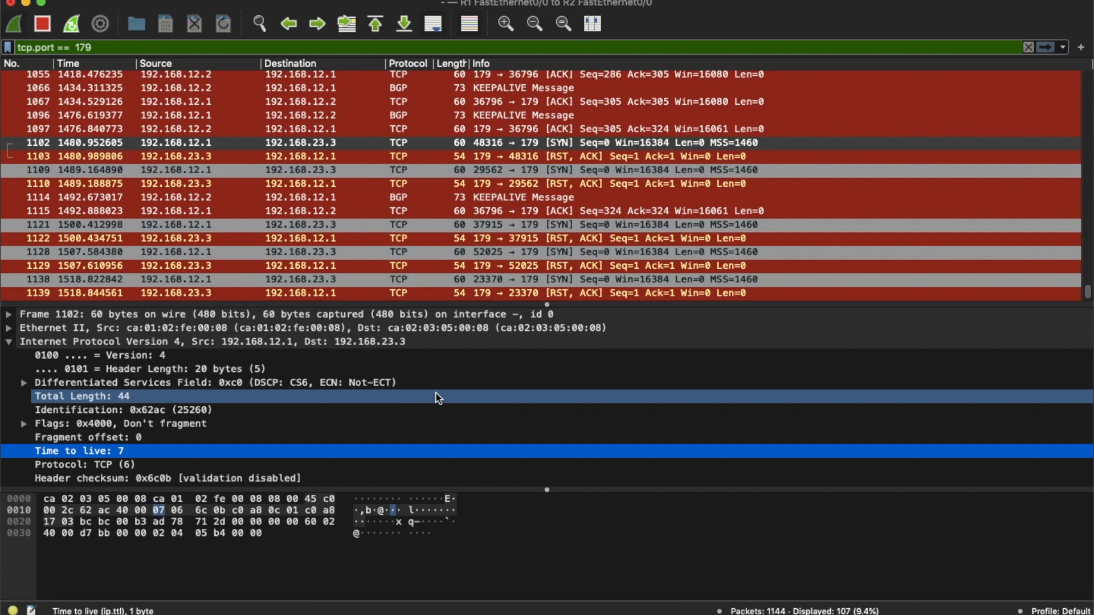
# - Switch to R3's console and enter BGP router configuration for AS 65003
pyautogui.hotkey('ctrl', 'Up')
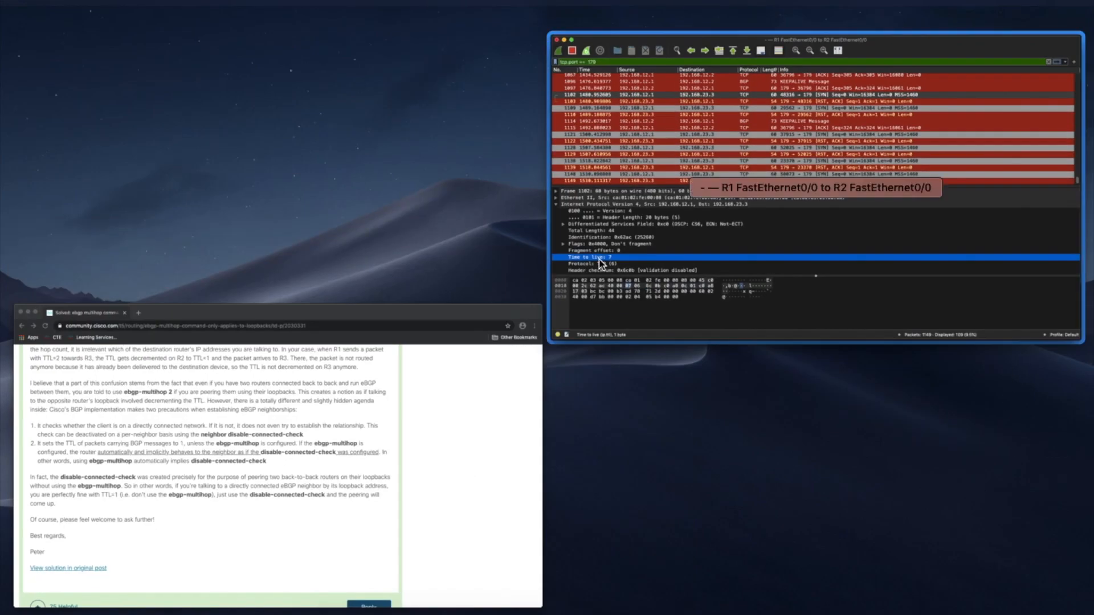
pyautogui.click(504, 19)
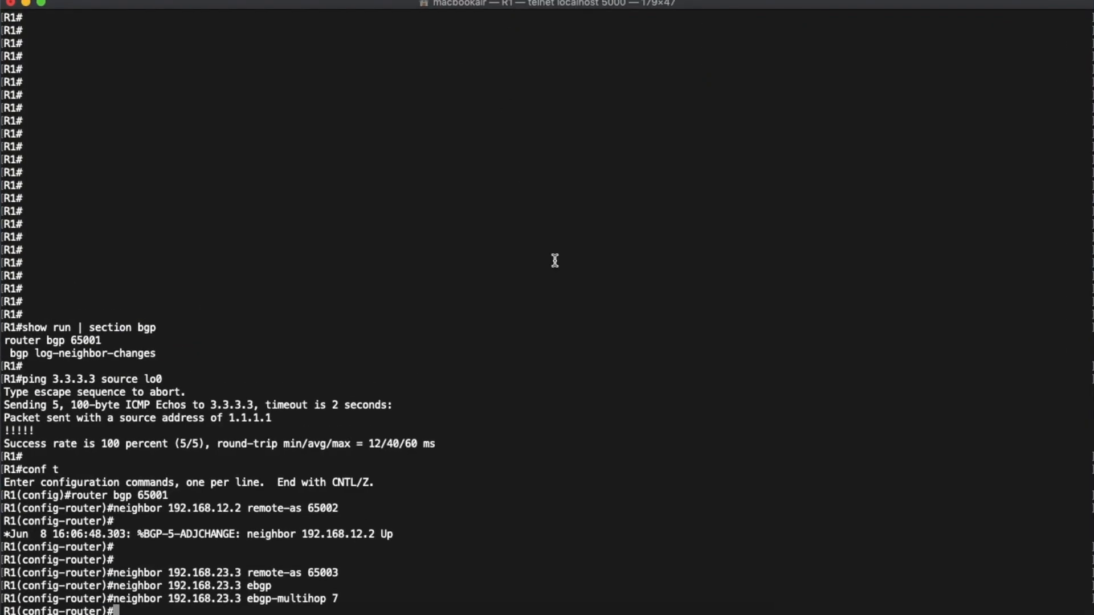
pyautogui.press('super+grave')
pyautogui.press('super+grave')
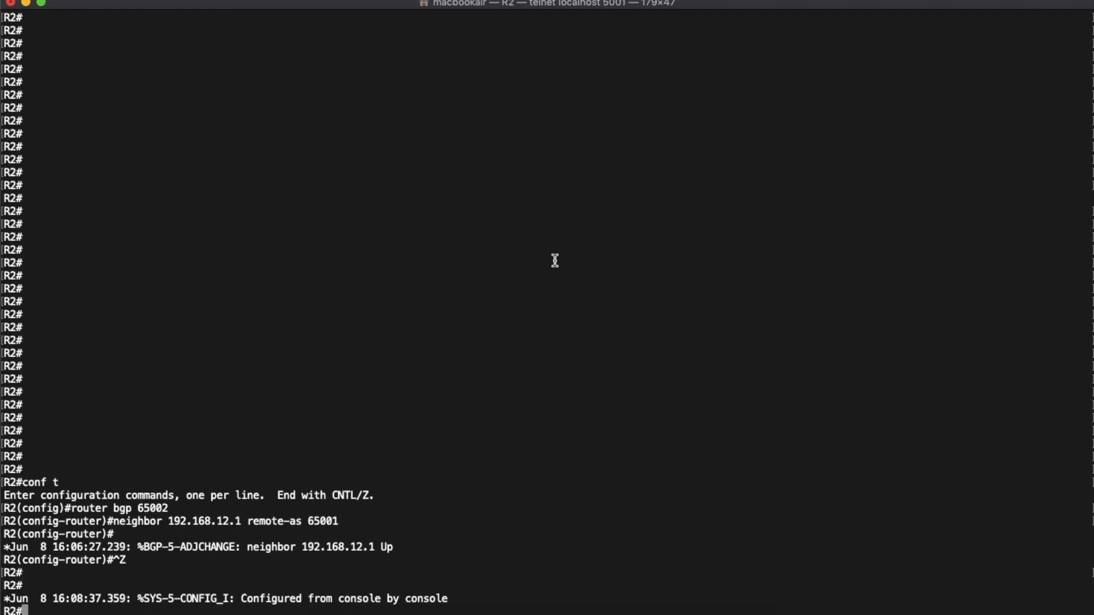
pyautogui.write('conf t')
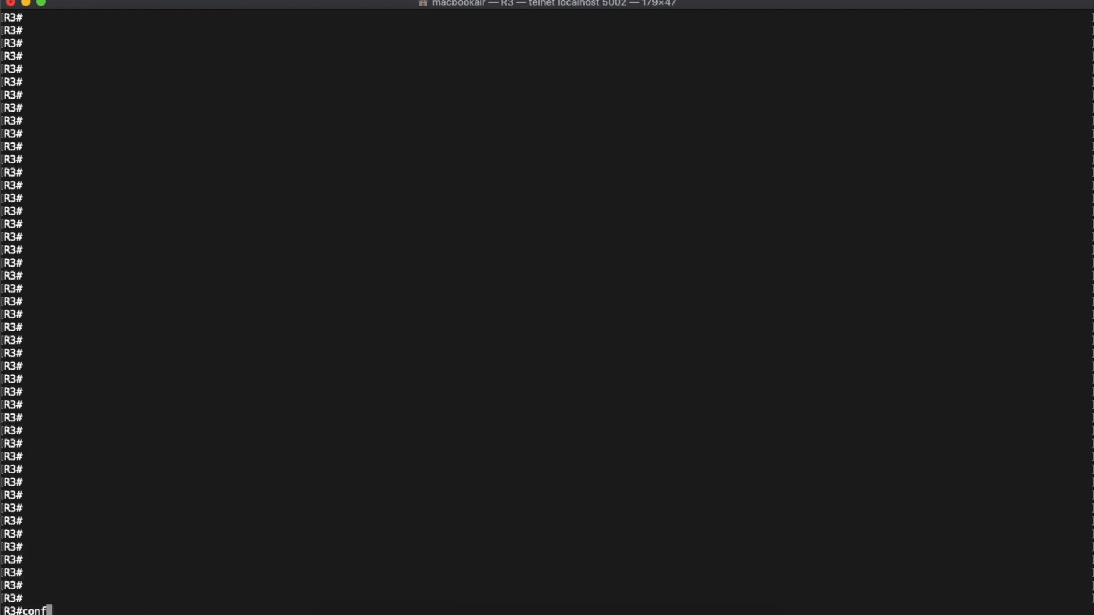
pyautogui.press('Return')
pyautogui.write('router b')
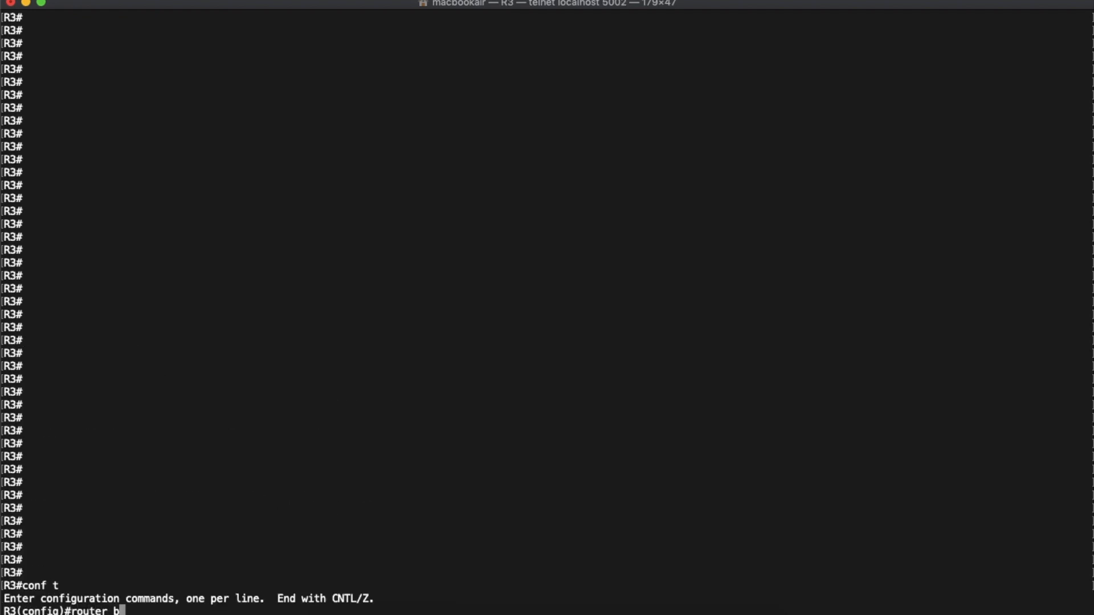
pyautogui.write('gp 65003')
pyautogui.press('Return')
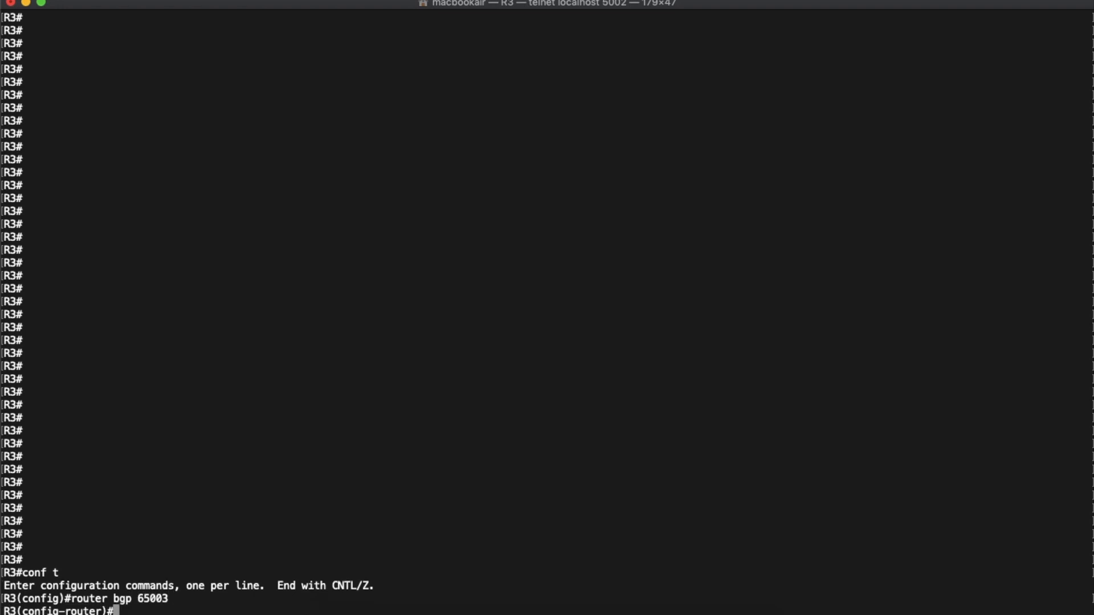
# - Add 192.168.12.1 as a BGP neighbor with remote AS 65001 on R3
pyautogui.write('neighbor 192.168.12.')
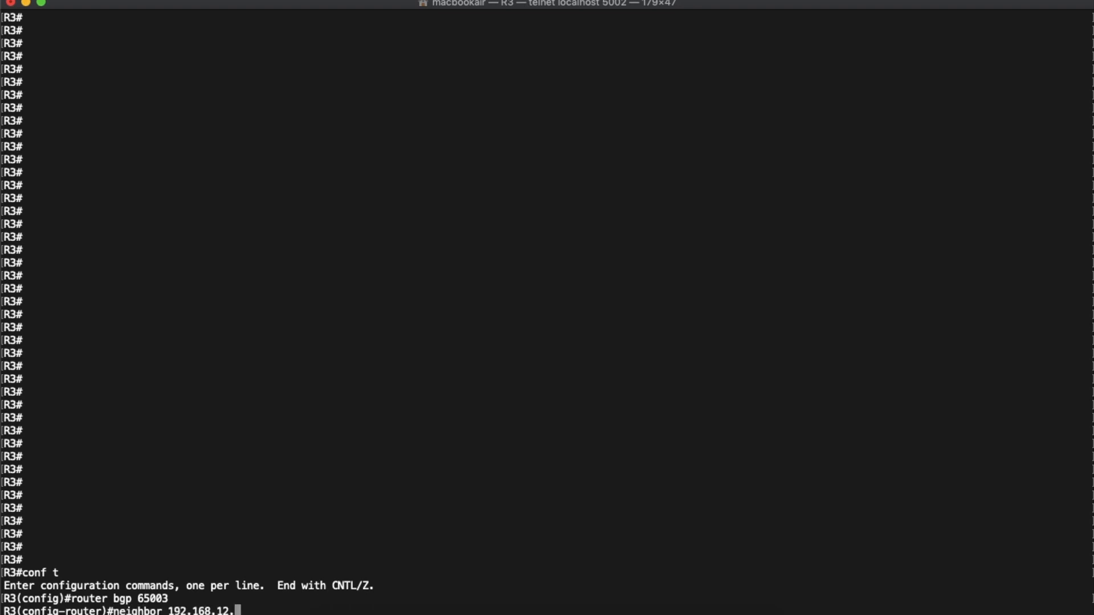
pyautogui.write('1 remote-as 65001')
pyautogui.press('Return')
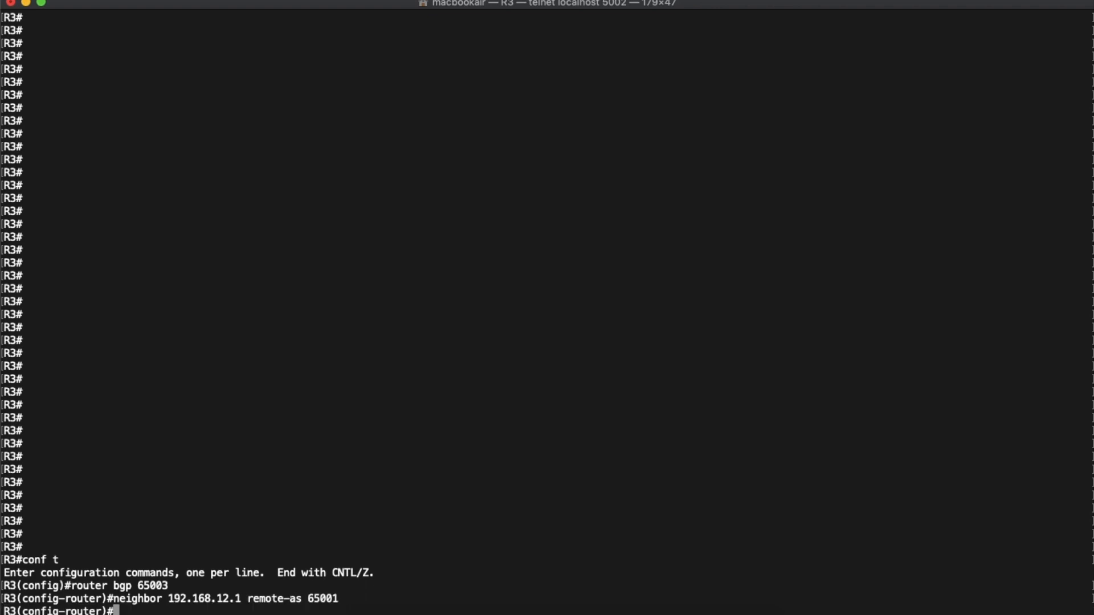
# - Set ebgp-multihop to 5 for neighbor 192.168.12.1 on R3
pyautogui.write('neighbor 192.168.')
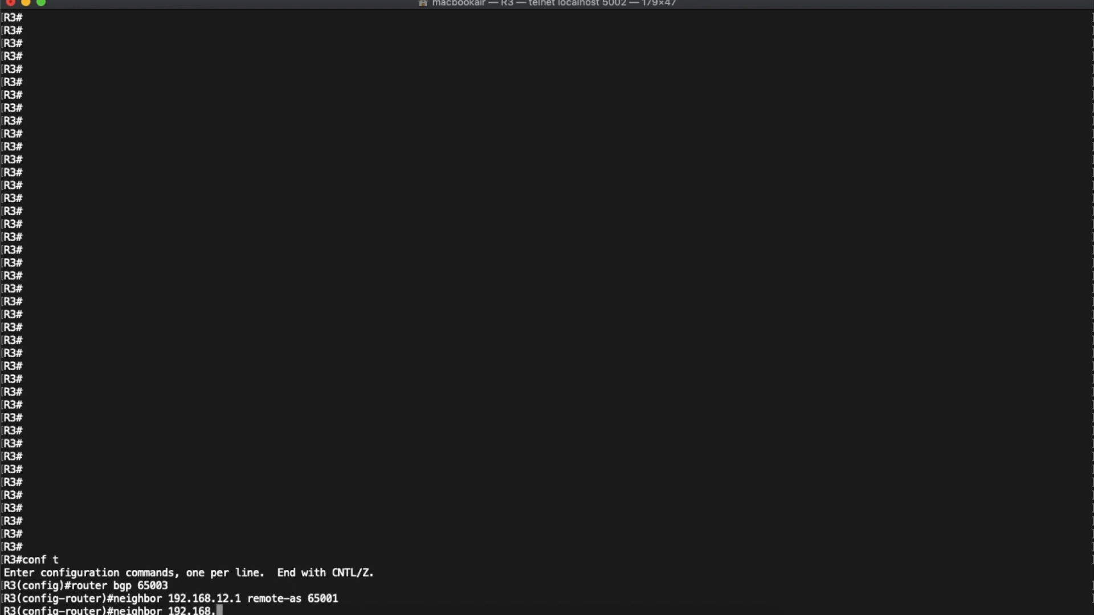
pyautogui.write('12.1 ebgp')
pyautogui.press('Tab')
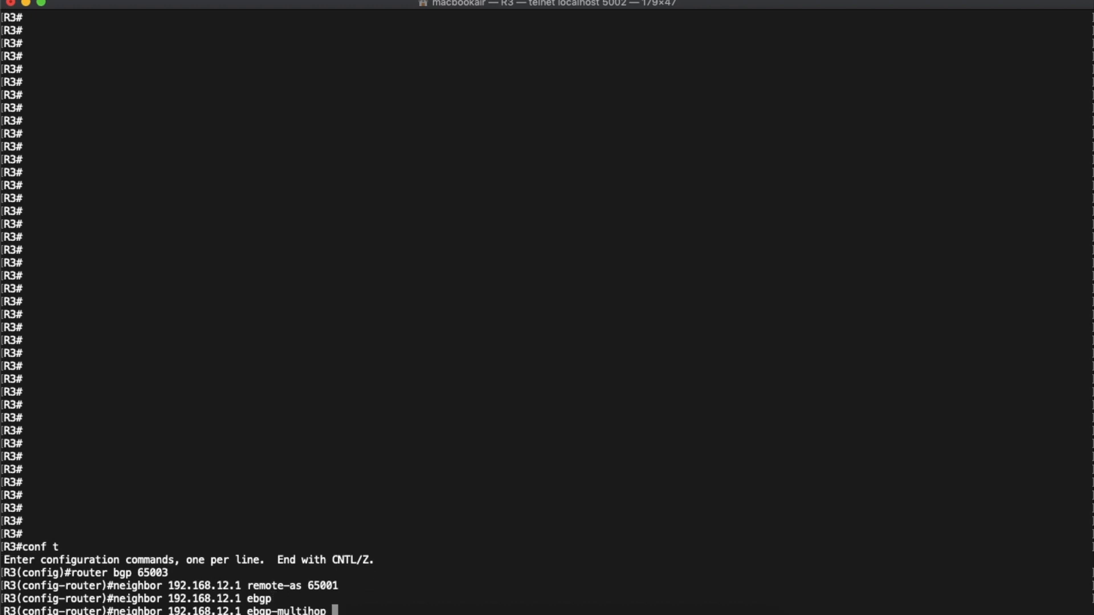
pyautogui.write('5')
pyautogui.press('Return')
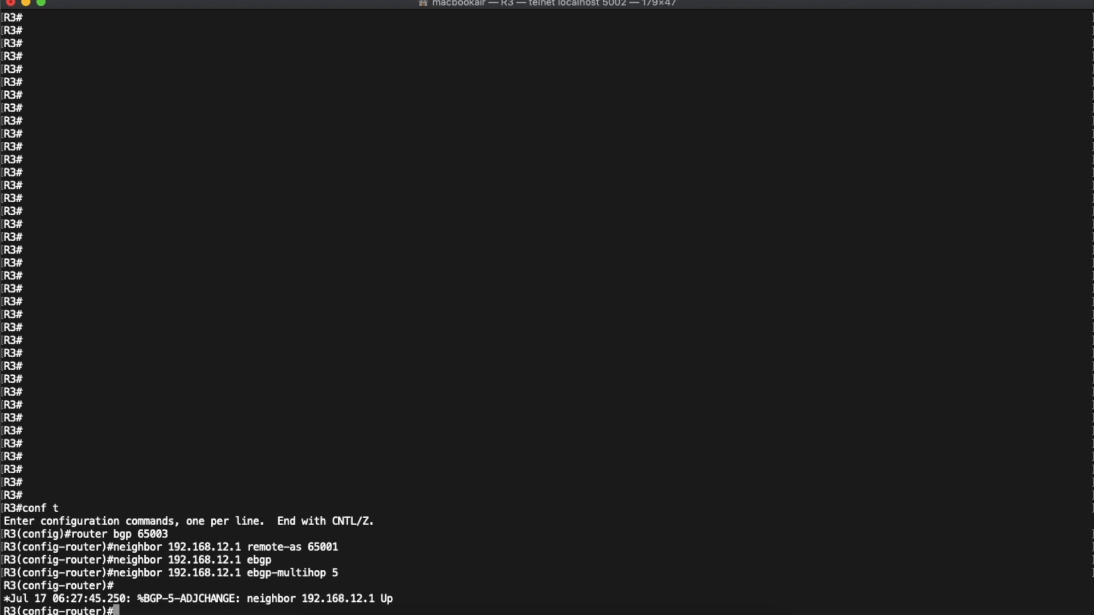
# - Exit configuration mode on R3 and run show bgp neighbors to display the neighbor details
pyautogui.hotkey('ctrl', 'z')
pyautogui.press('Return')
pyautogui.press('Return')
pyautogui.write('show ')
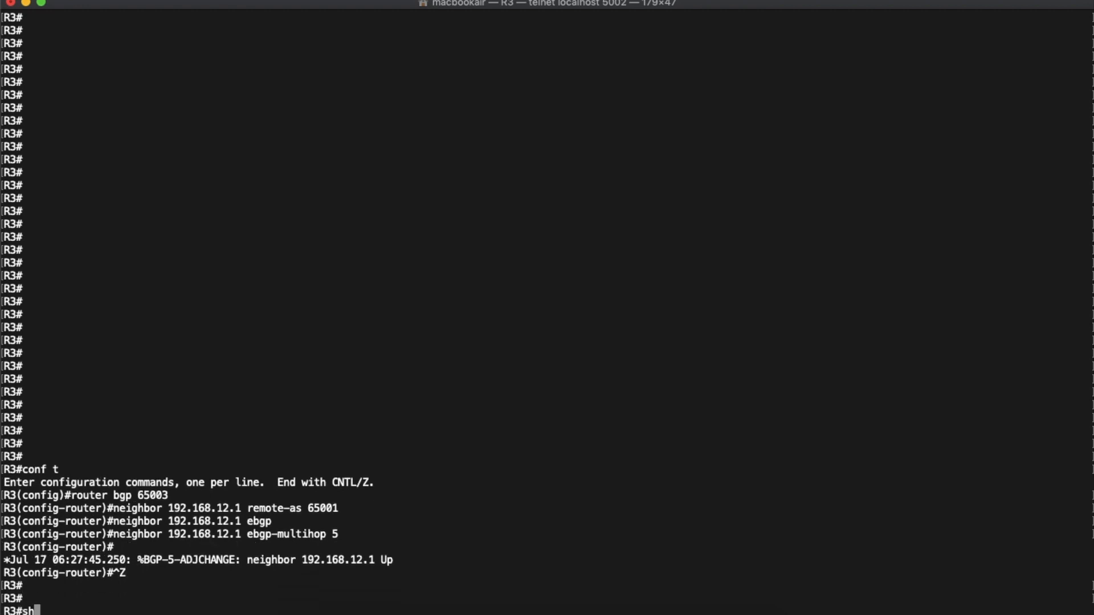
pyautogui.write('bgp n')
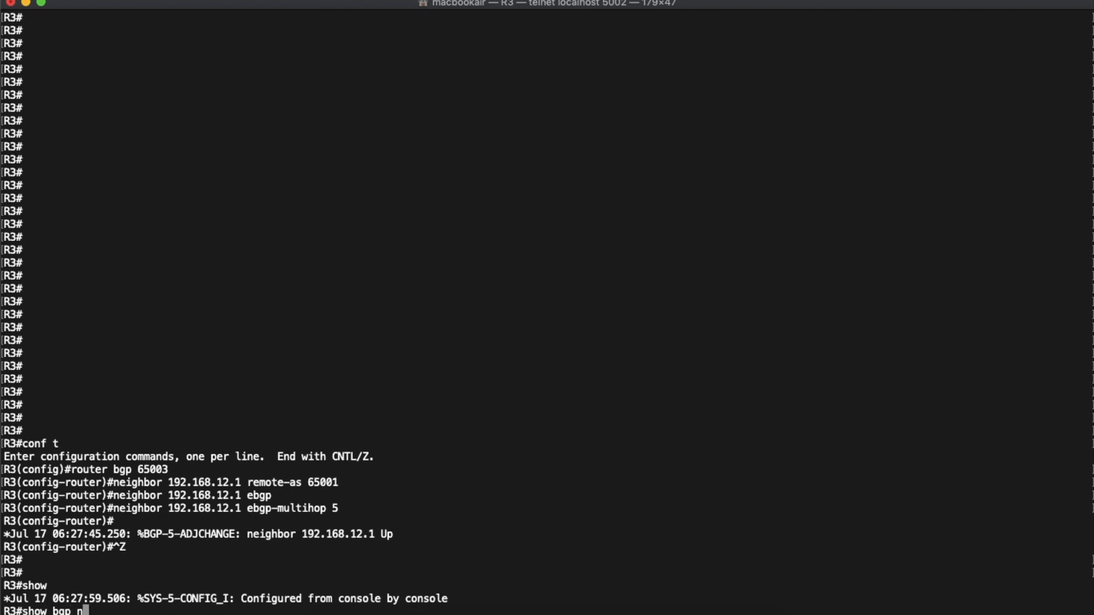
pyautogui.write('eihgbors')
pyautogui.press('Return')
pyautogui.press('Up')
pyautogui.press('Left')
pyautogui.press('Left')
pyautogui.press('Left')
pyautogui.press('Left')
pyautogui.press('BackSpace')
pyautogui.press('BackSpace')
pyautogui.write('gh')
pyautogui.press('Return')
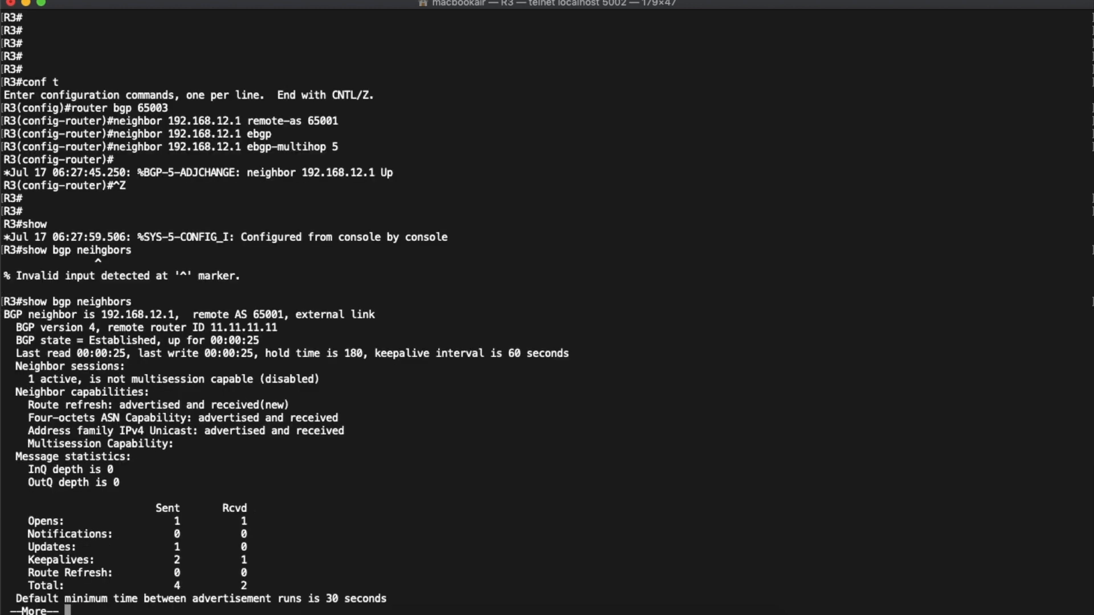
# - Page through R3's BGP neighbor details to the end, highlighting the connection line and its outgoing TTL
pyautogui.press('space')
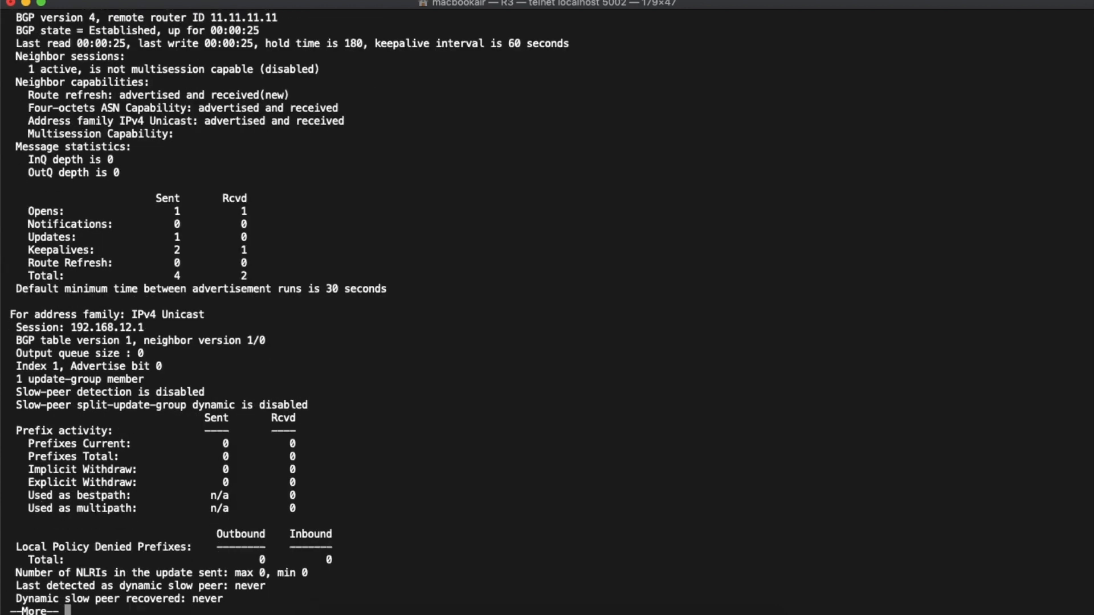
pyautogui.press('space')
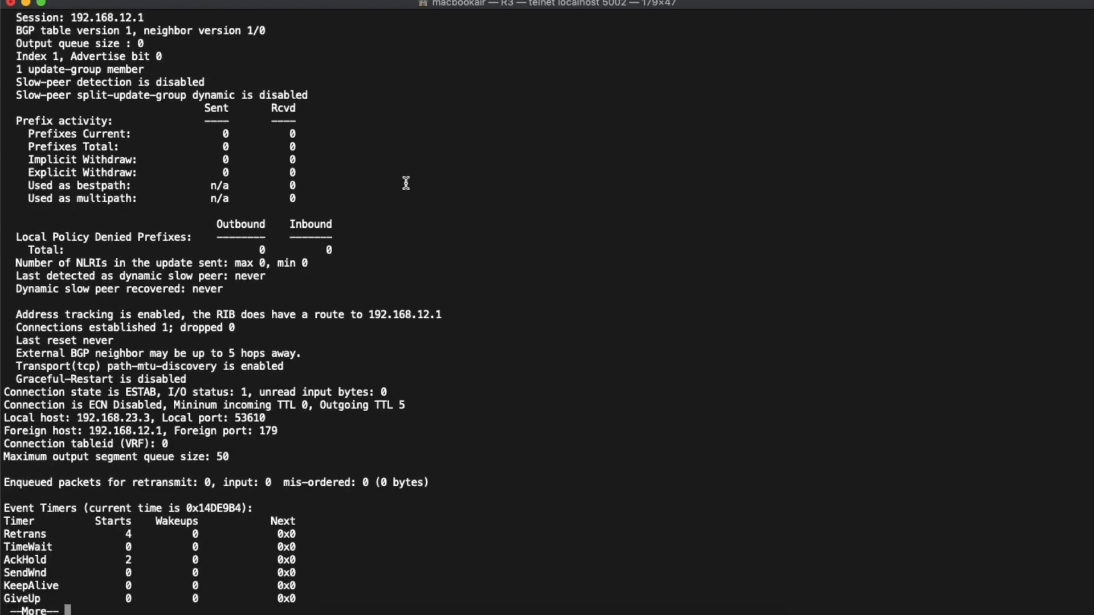
pyautogui.click(176, 404)
pyautogui.tripleClick(176, 404)
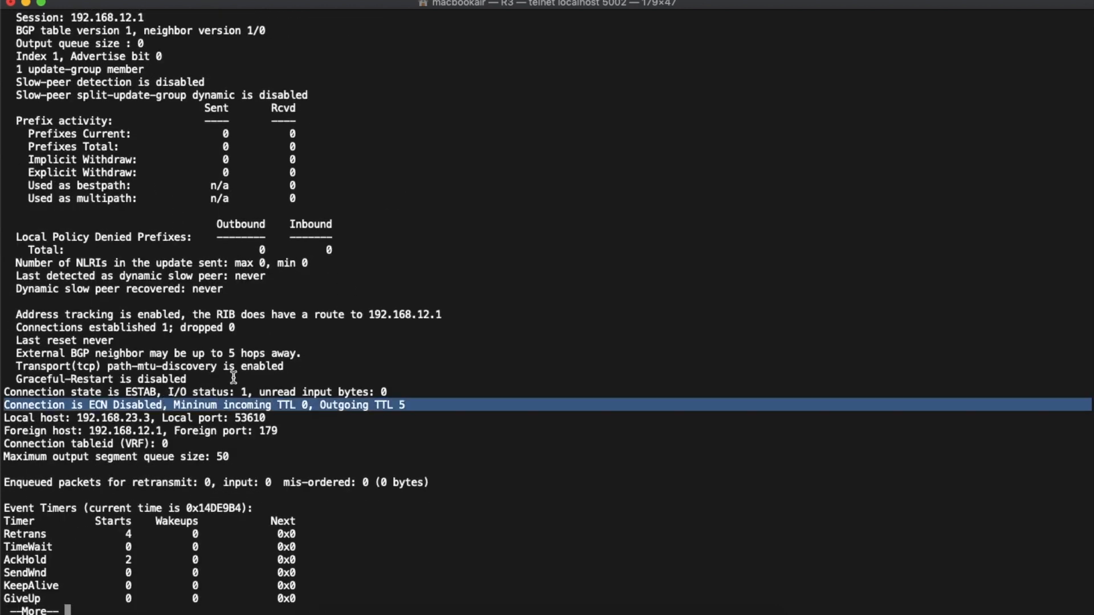
pyautogui.click(443, 405)
pyautogui.moveTo(414, 405); pyautogui.dragTo(322, 407)
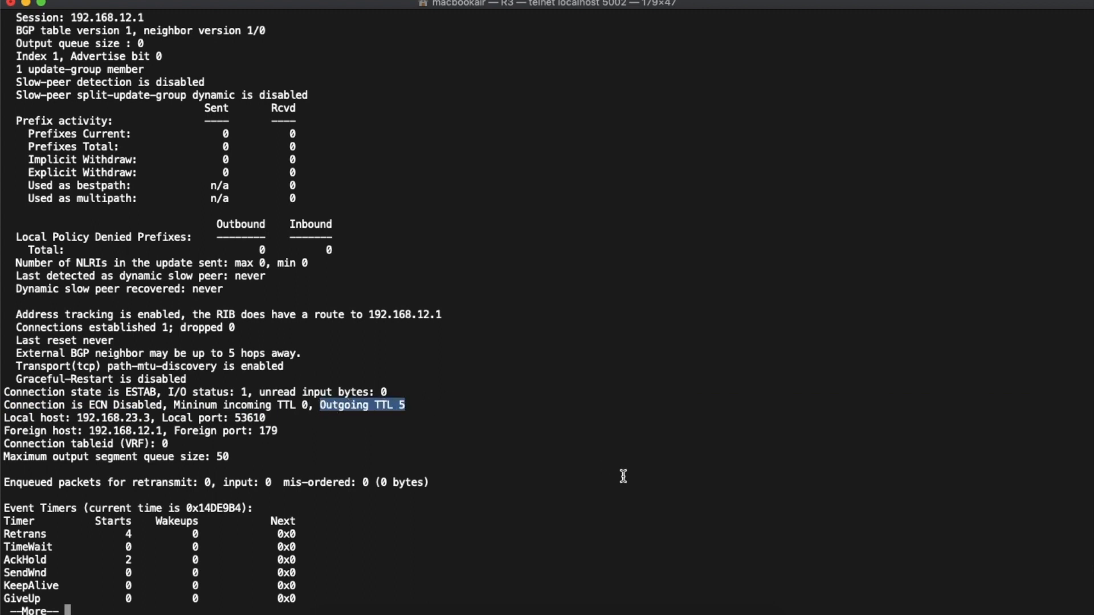
pyautogui.press('space')
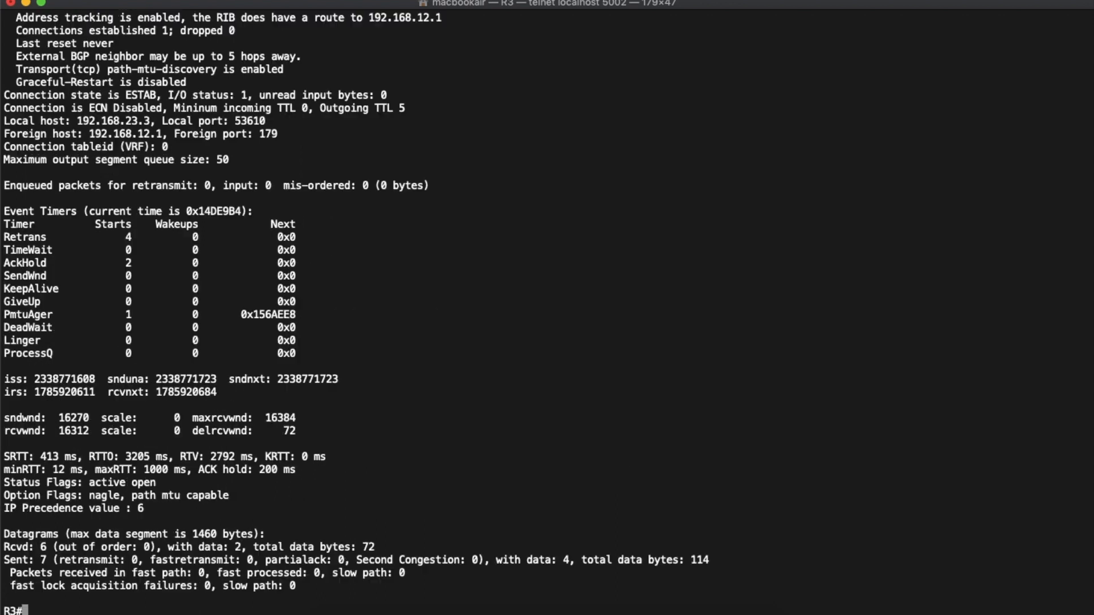
# - Switch to R1's console, exit configuration mode and run show ip bgp neighbors
pyautogui.press('super+grave')
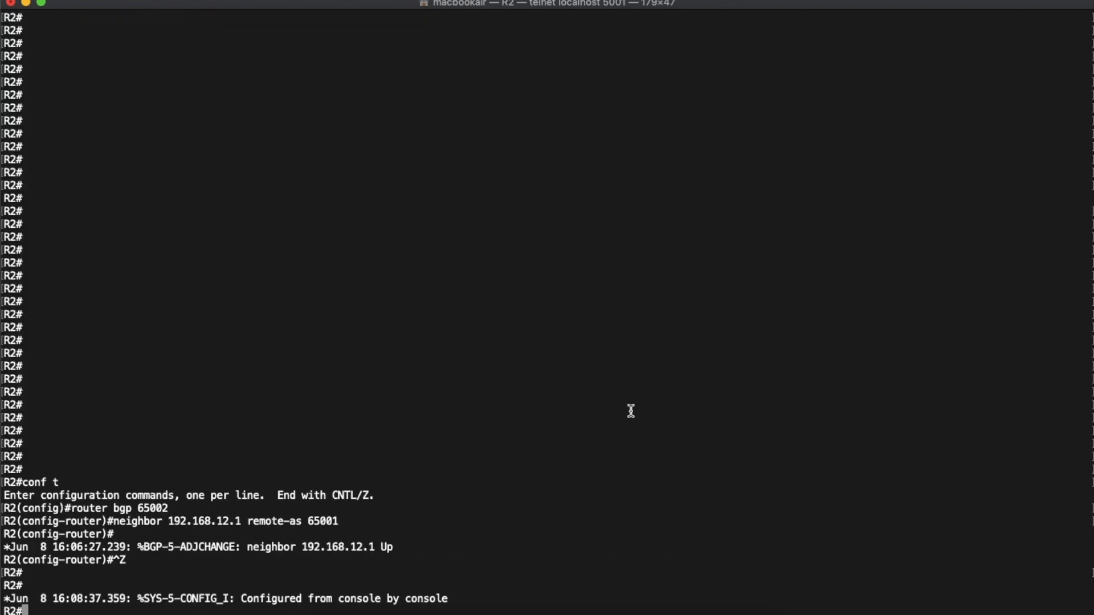
pyautogui.press('super+grave')
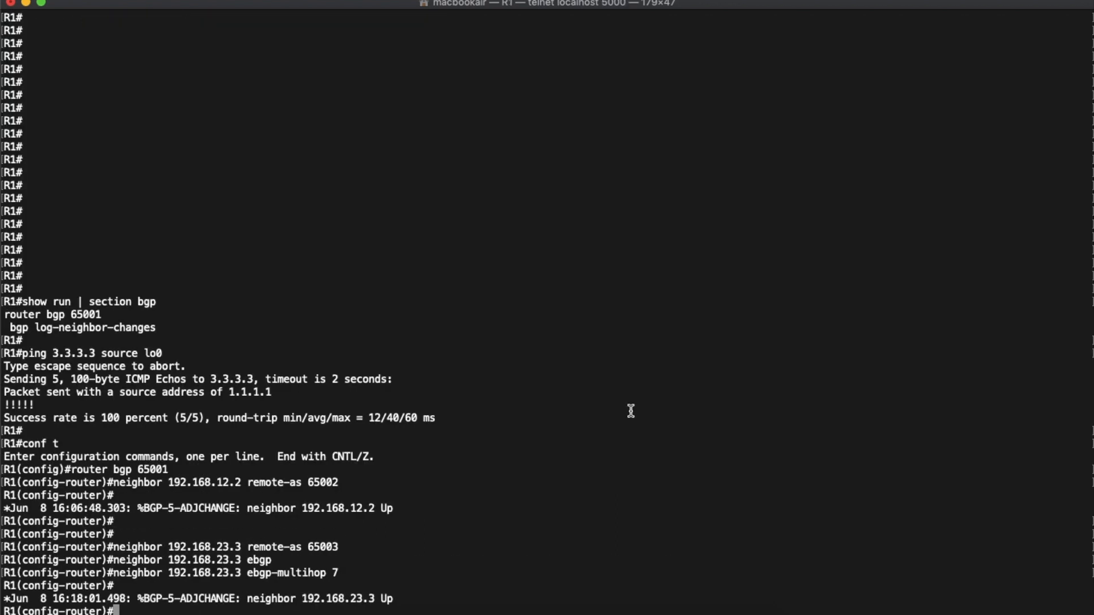
pyautogui.press('Return')
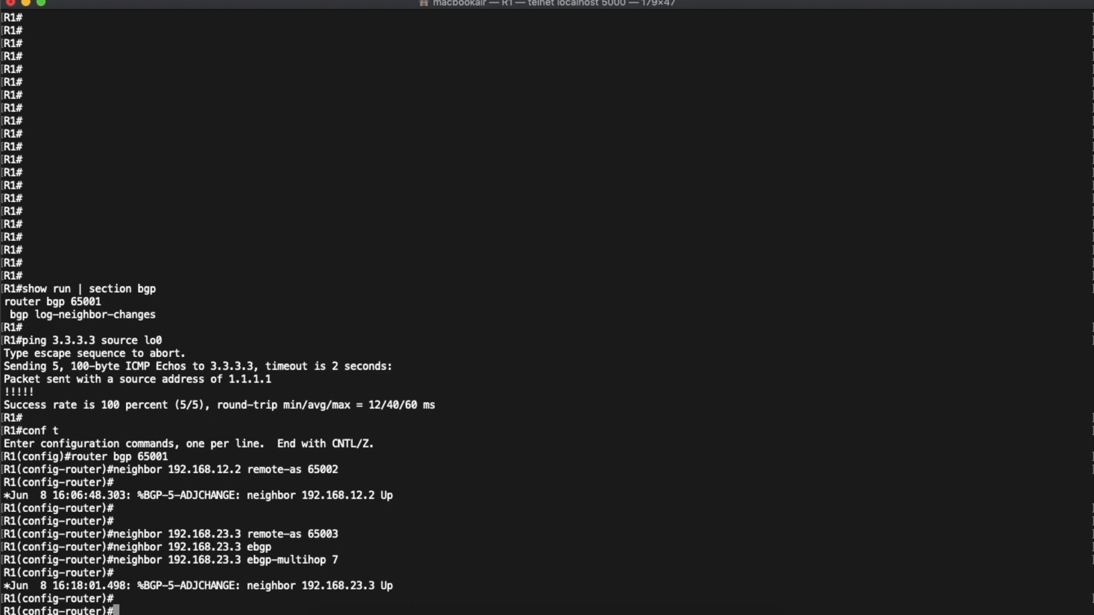
pyautogui.hotkey('ctrl', 'z')
pyautogui.write('show ')
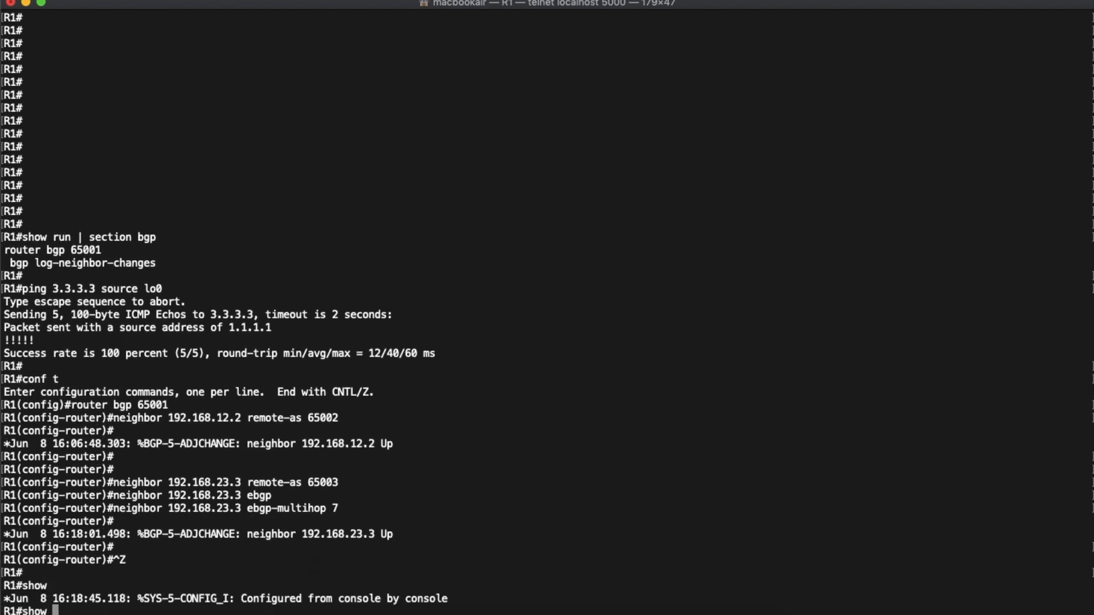
pyautogui.write('ip bgp neighbor')
pyautogui.write('s')
pyautogui.press('Return')
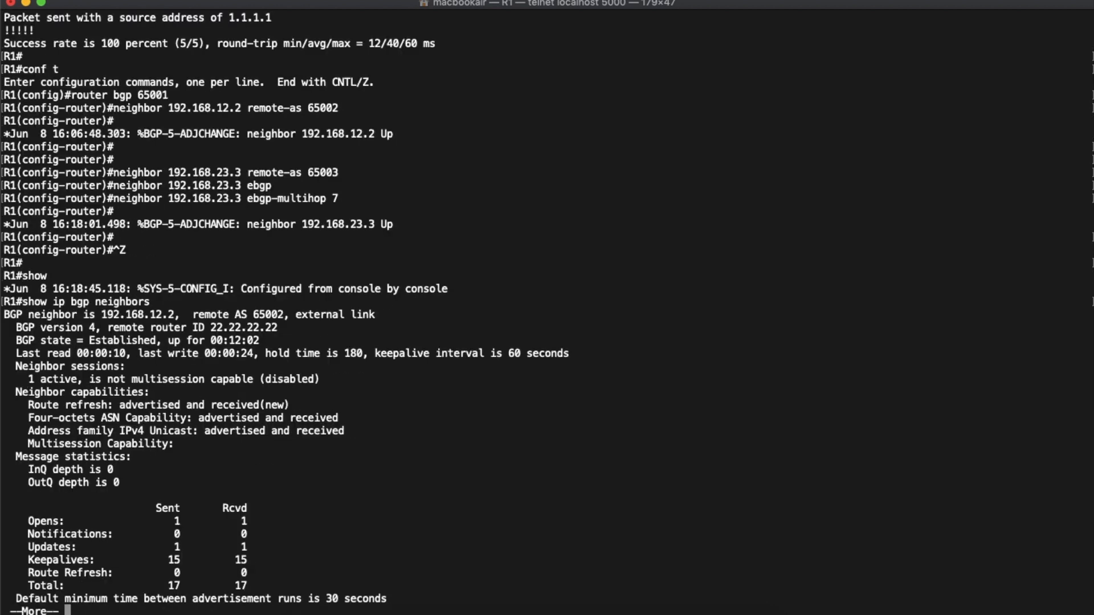
# - Page through R1's neighbor details for 192.168.12.2 and highlight the connection line with its outgoing TTL
pyautogui.press('space')
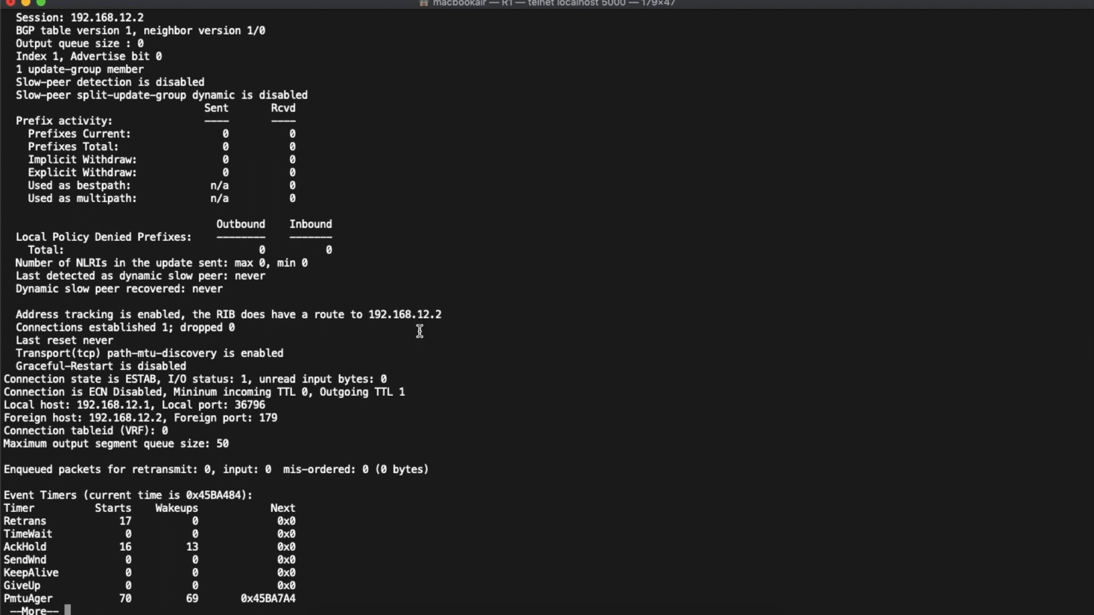
pyautogui.press('space')
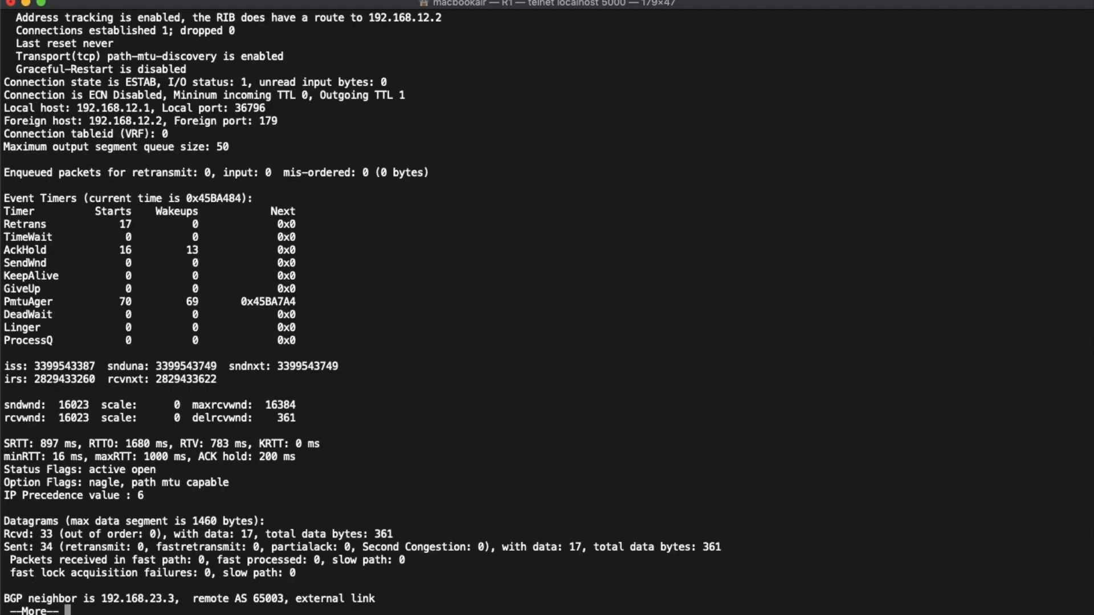
pyautogui.tripleClick(285, 93)
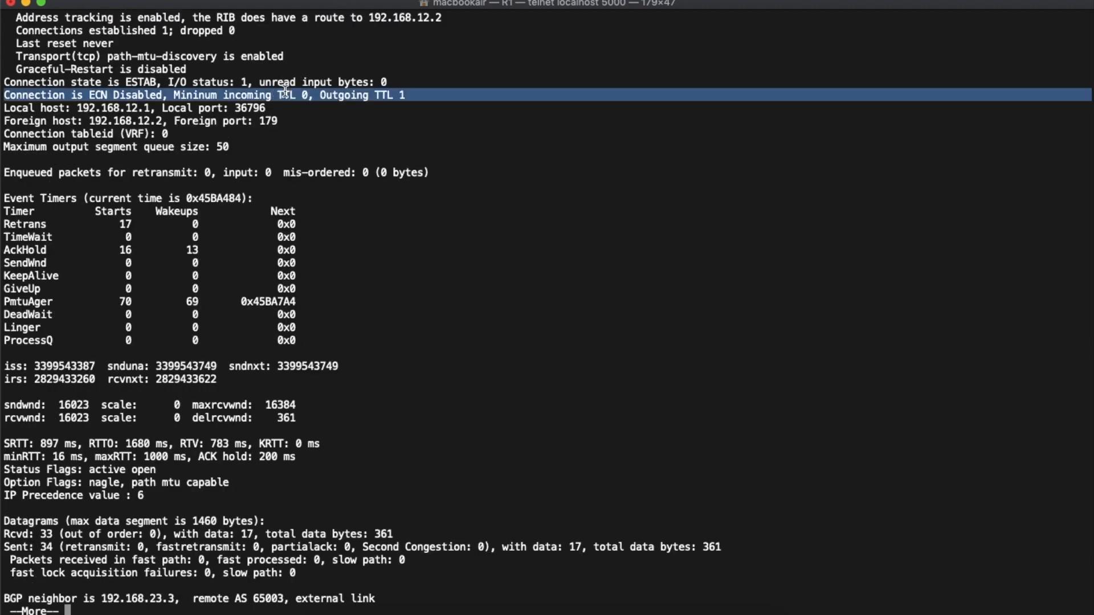
pyautogui.click(367, 110)
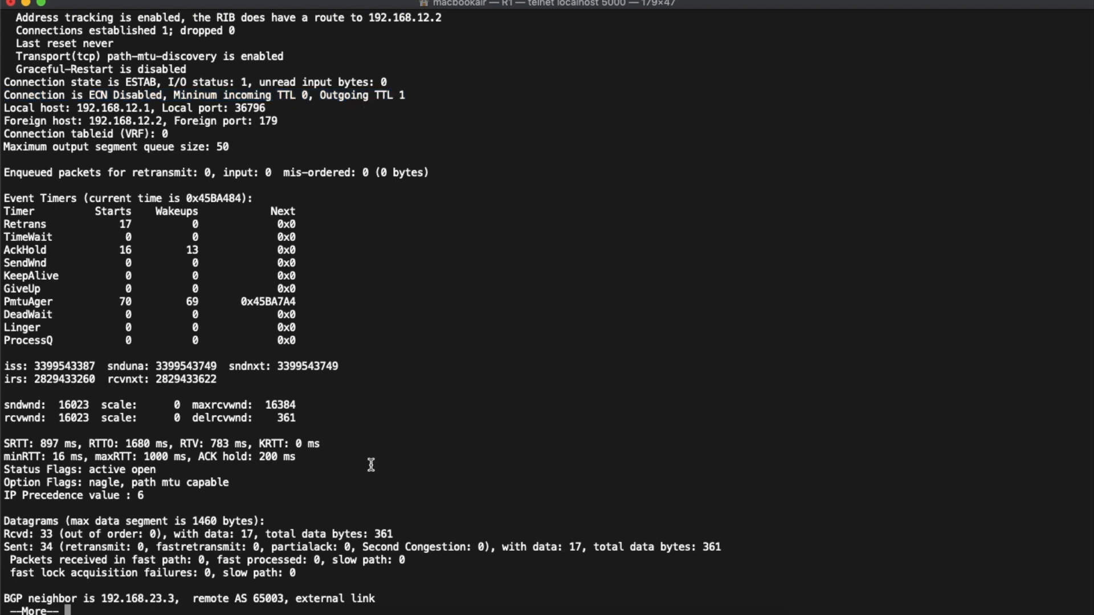
# - Page on to the end of the details for neighbor 192.168.23.3 and highlight its connection TTL line
pyautogui.press('space')
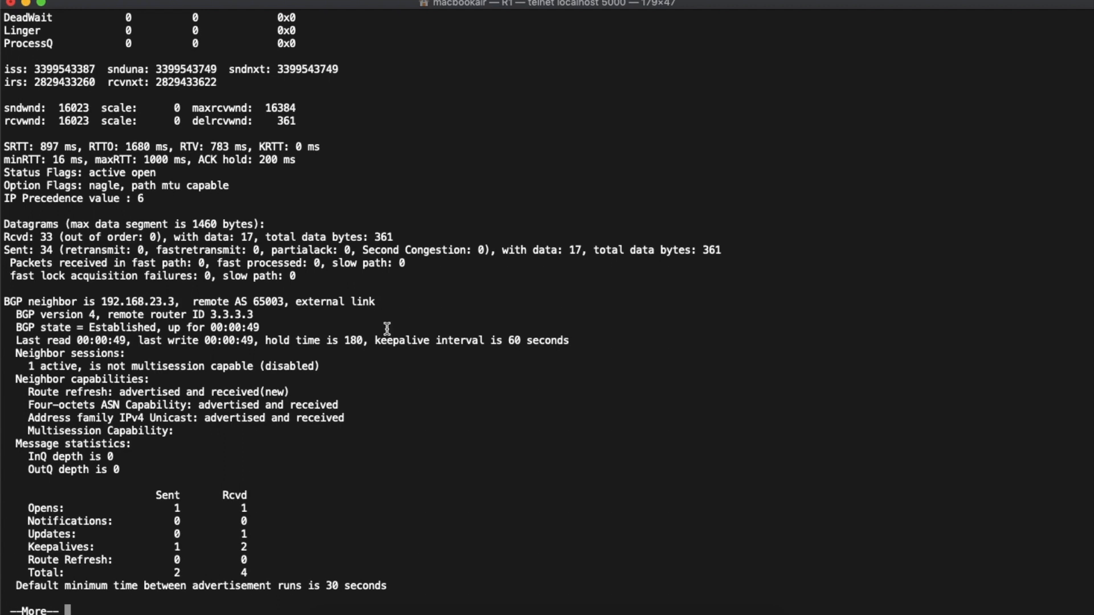
pyautogui.press('space')
pyautogui.press('space')
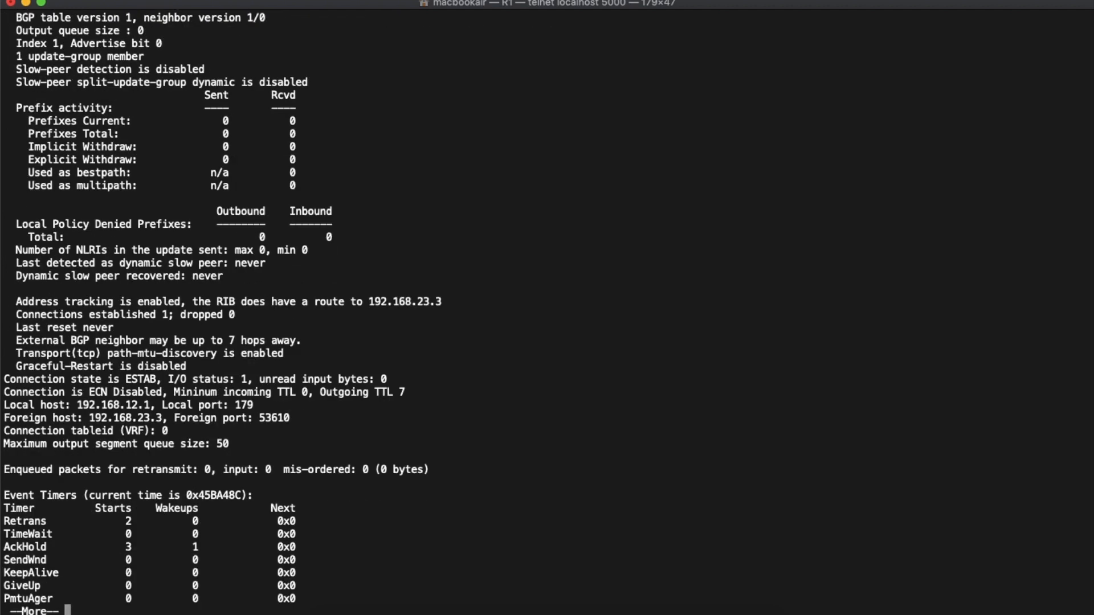
pyautogui.press('space')
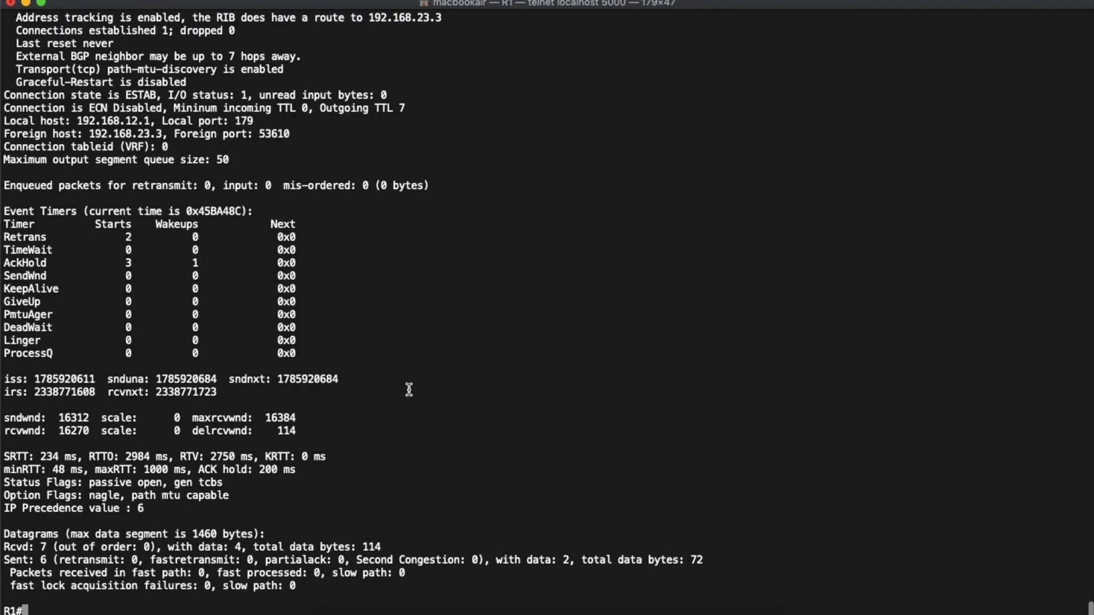
pyautogui.tripleClick(317, 107)
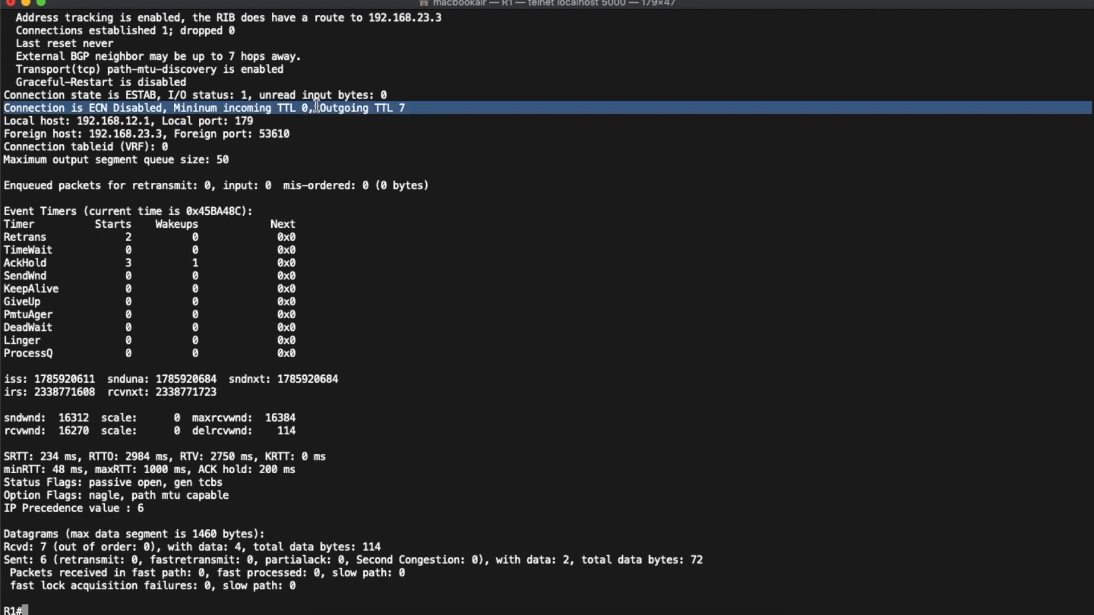
pyautogui.press('Return')
pyautogui.press('Return')
pyautogui.press('Return')
pyautogui.press('Return')
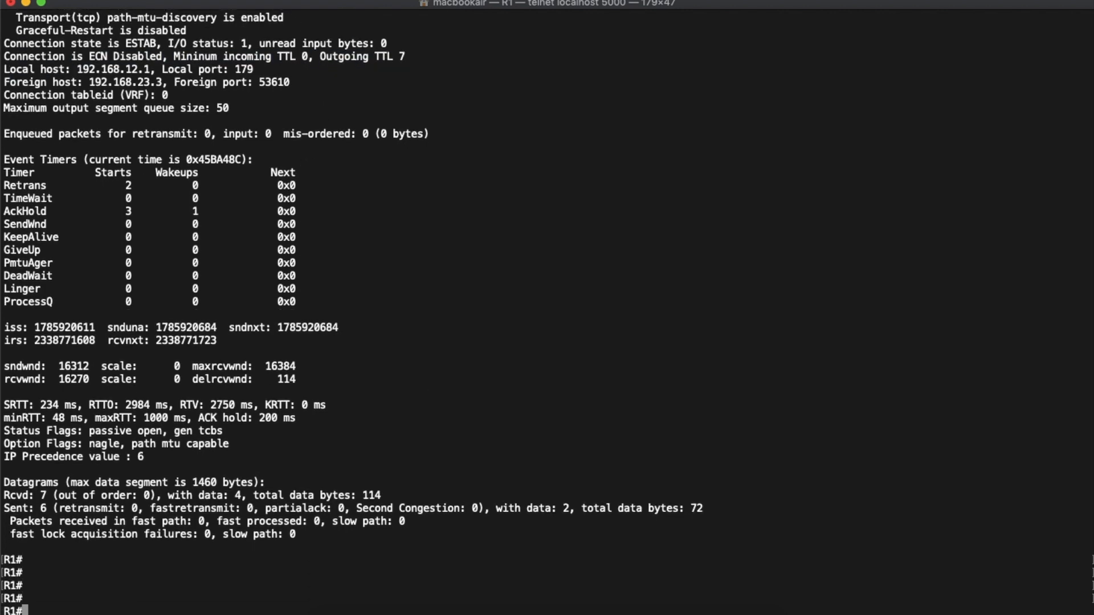
# - Run show ip bgp neighbors 192.168.23.3 on R1 to display only that neighbor's details
pyautogui.press('Up')
pyautogui.write('192.168.23.3')
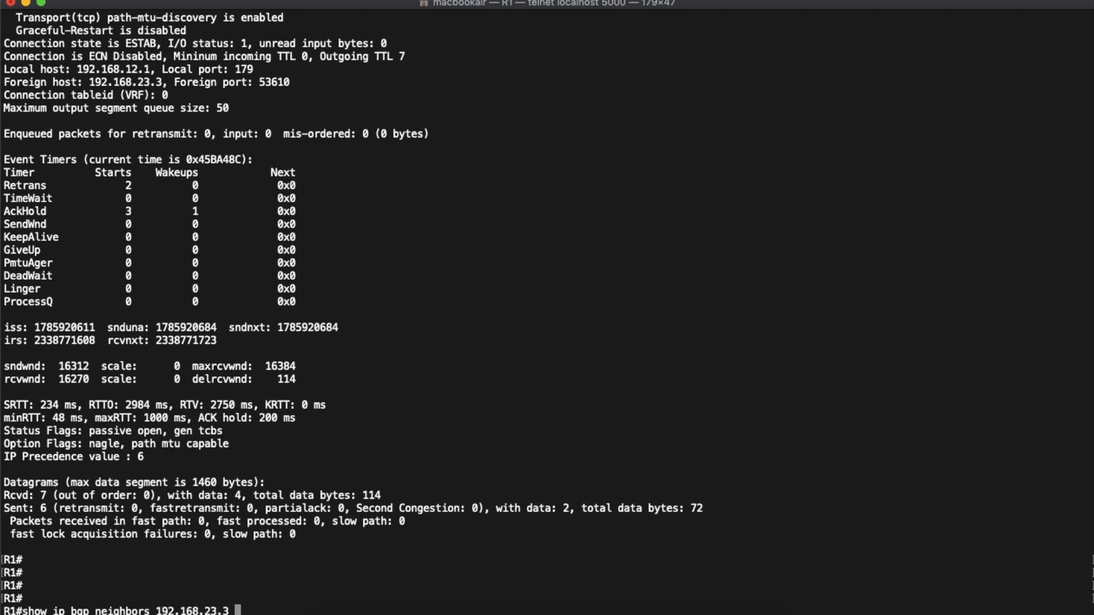
pyautogui.press('Return')
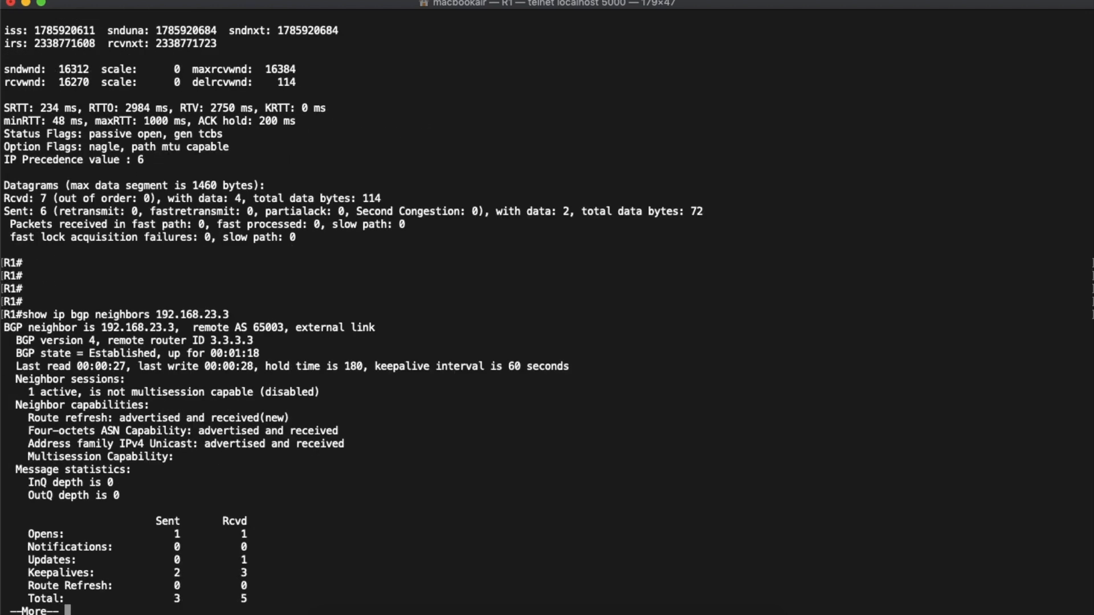
# - Page through the 192.168.23.3 details to the end, highlighting the outgoing TTL entry on the connection line
pyautogui.press('space')
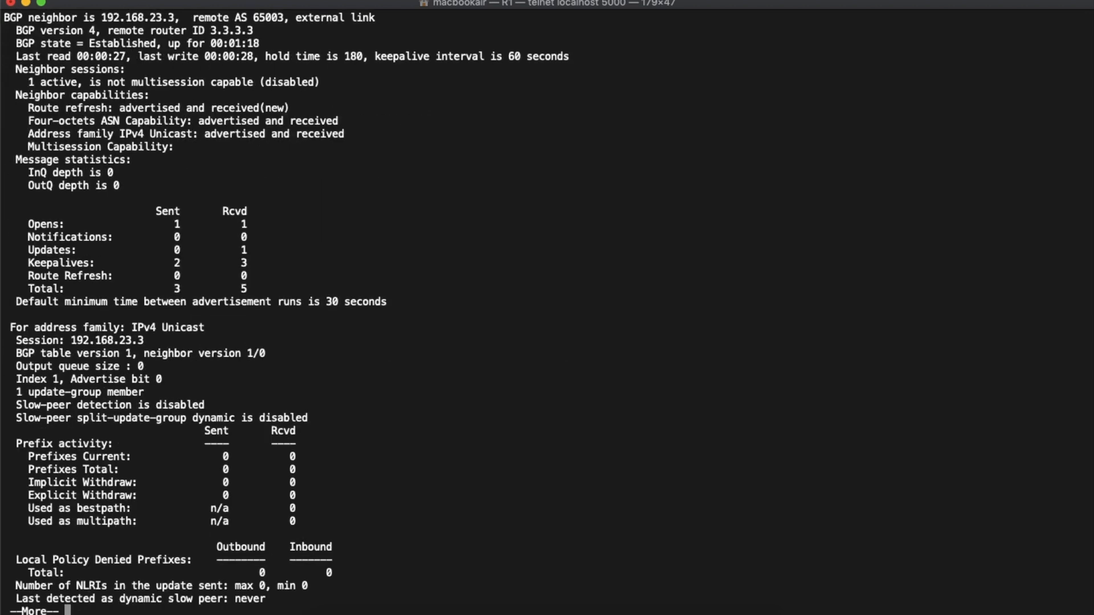
pyautogui.press('space')
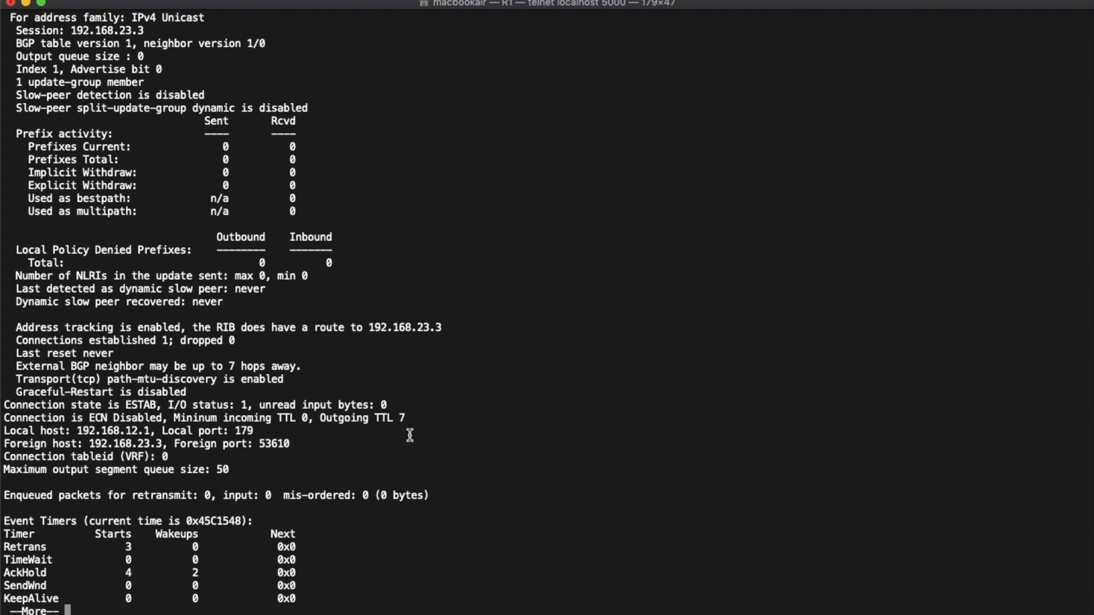
pyautogui.doubleClick(345, 418)
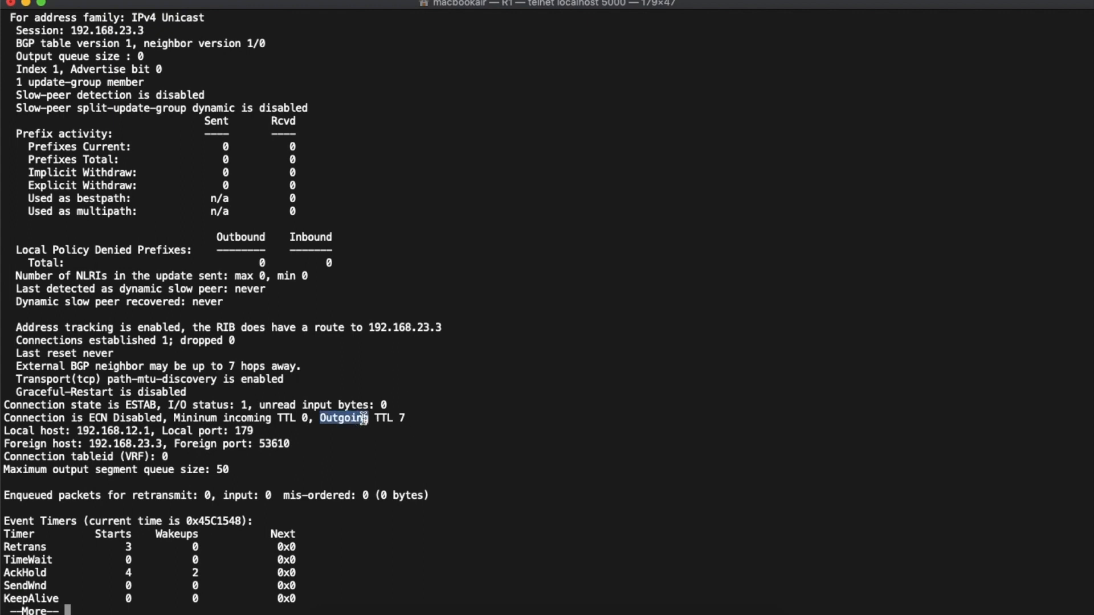
pyautogui.click(440, 427)
pyautogui.press('space')
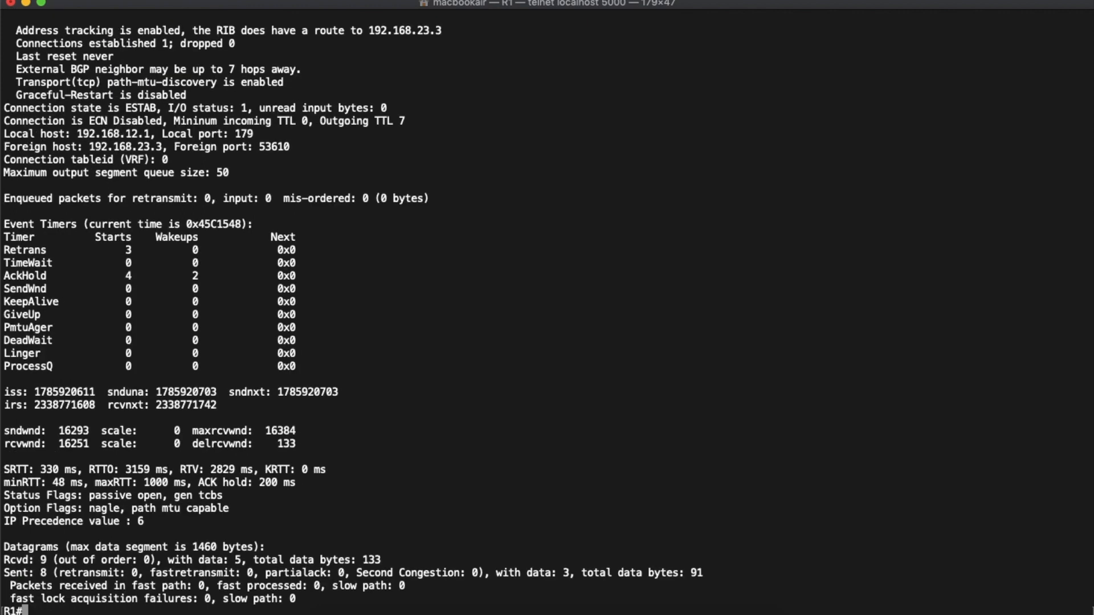
pyautogui.press('Return')
# - Run show ip bgp on R1 to check the BGP table
pyautogui.write('show ip')
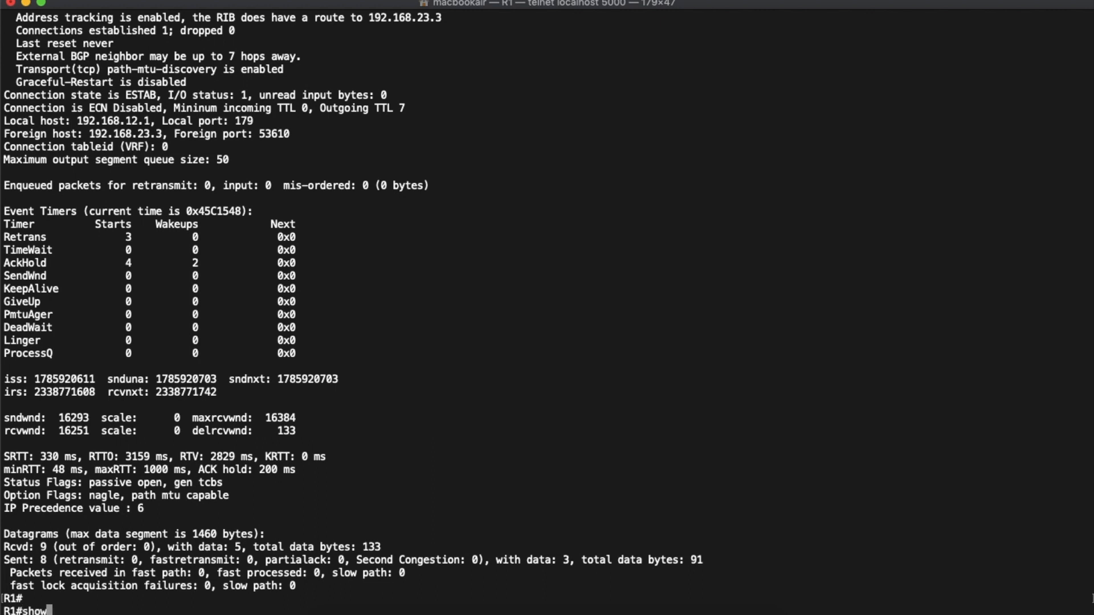
pyautogui.press('BackSpace')
pyautogui.press('BackSpace')
pyautogui.write('p bgp')
pyautogui.press('Return')
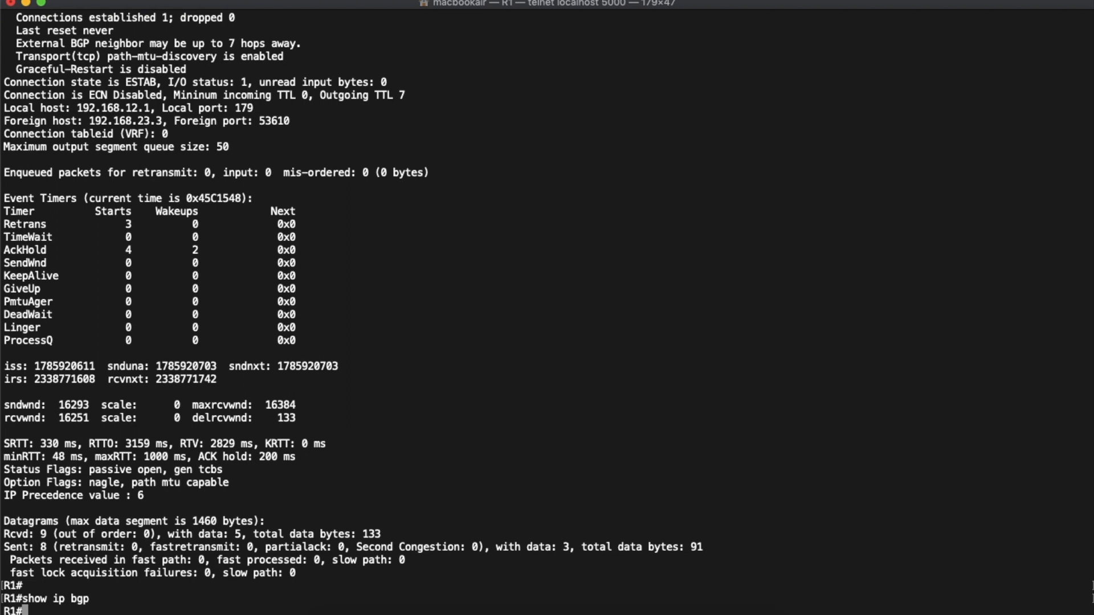
# - Run show ip bgp summary on R1 and highlight the rows for neighbors 192.168.12.2 and 192.168.23.3
pyautogui.press('Return')
pyautogui.write('s')
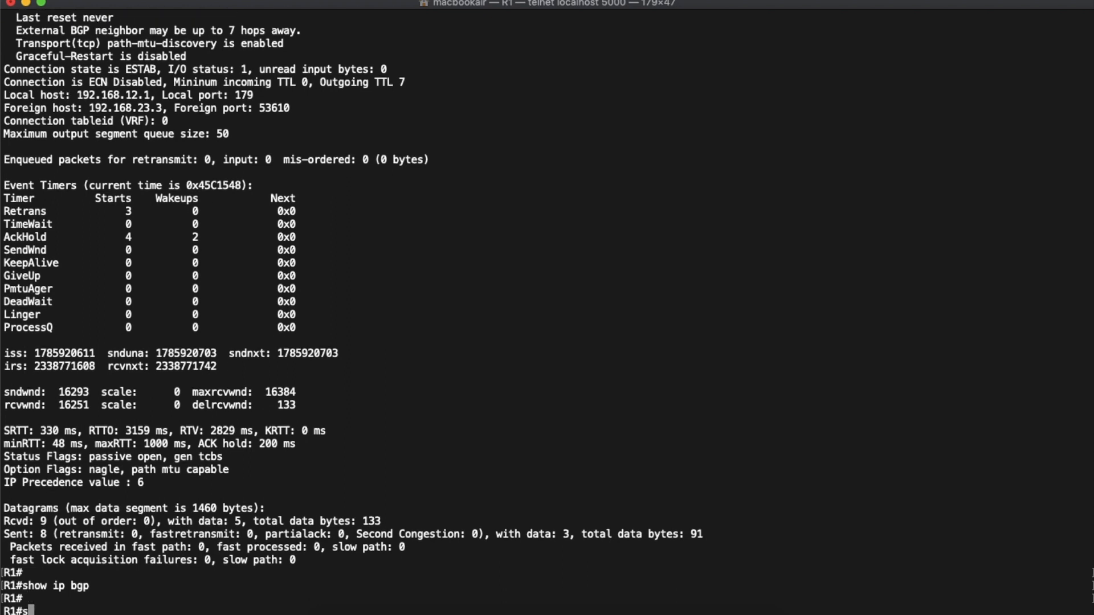
pyautogui.write('how ip bgp summary')
pyautogui.press('Return')
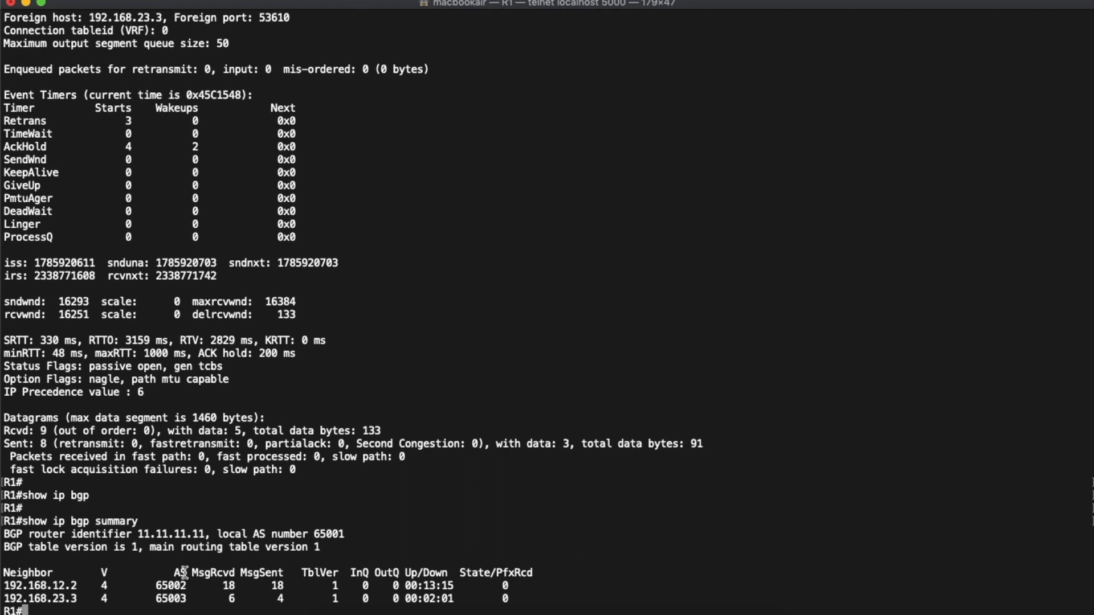
pyautogui.tripleClick(27, 582)
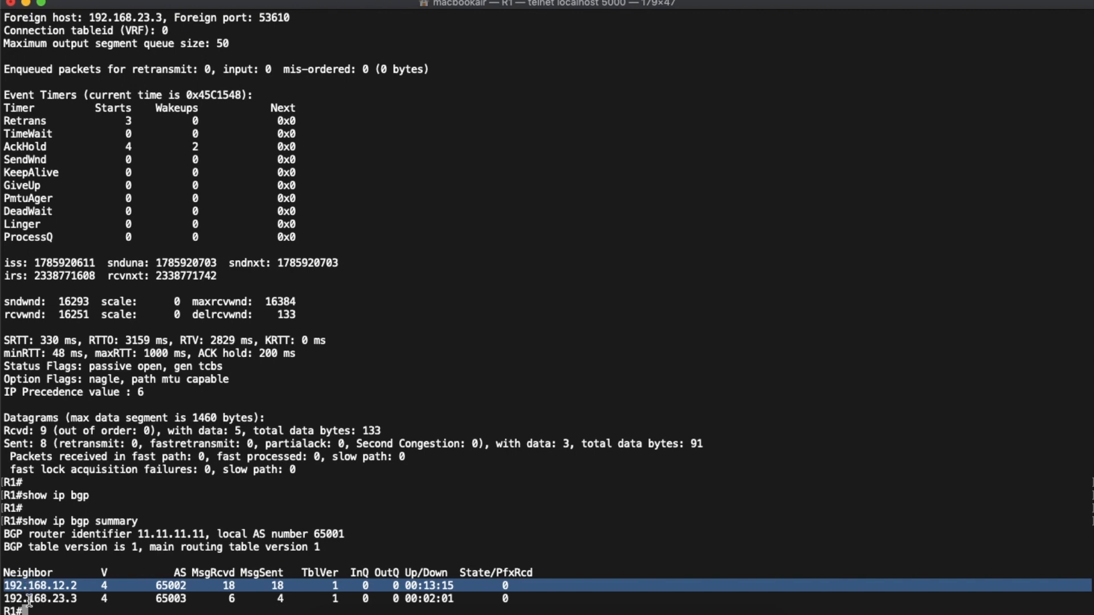
pyautogui.tripleClick(29, 600)
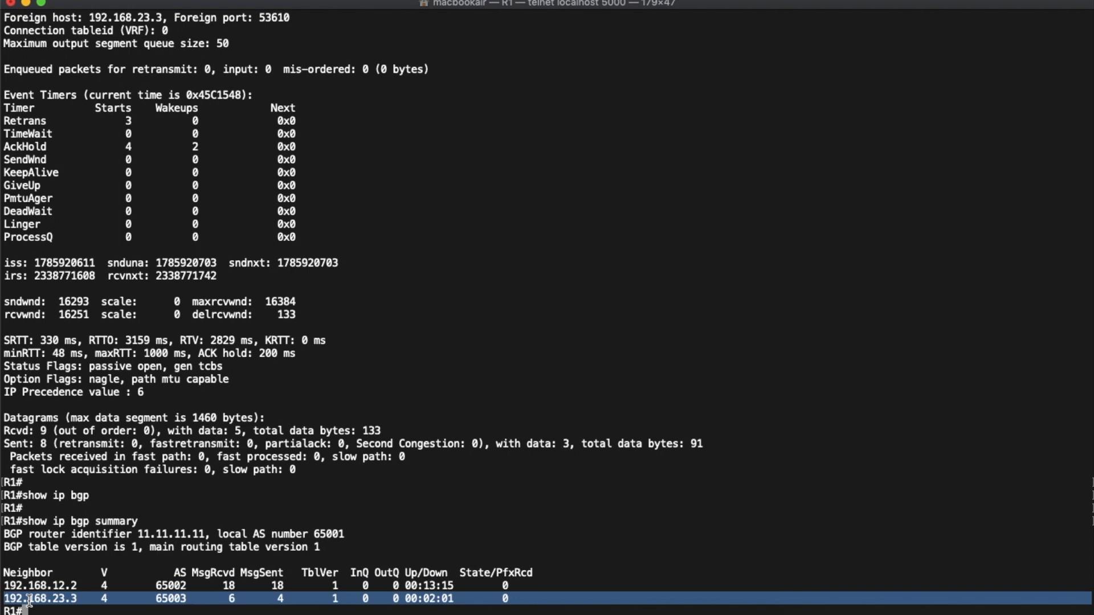
pyautogui.click(60, 610)
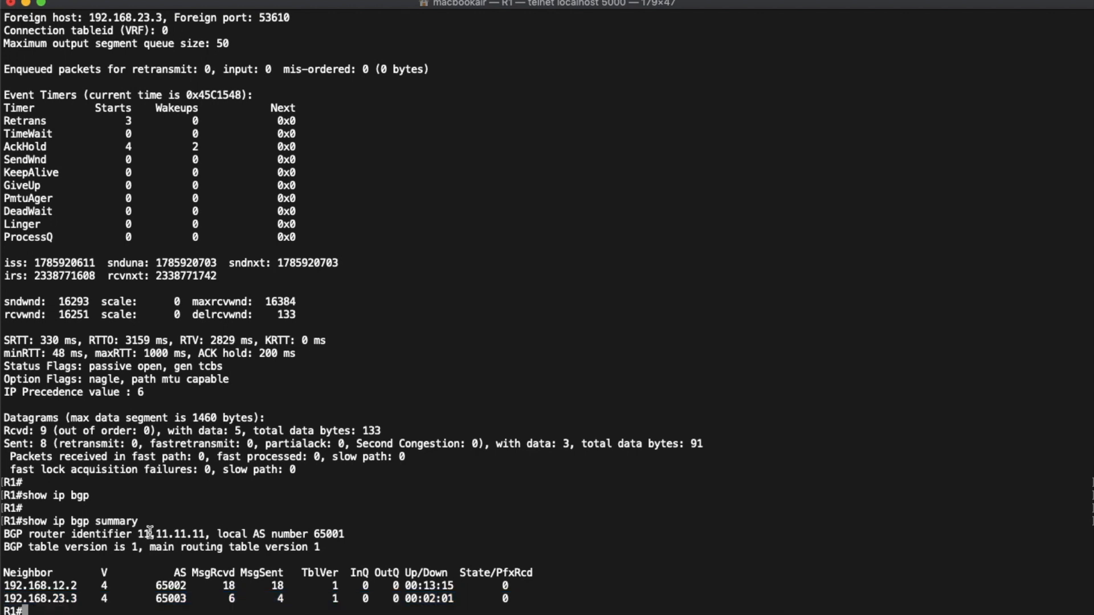
pyautogui.press('Return')
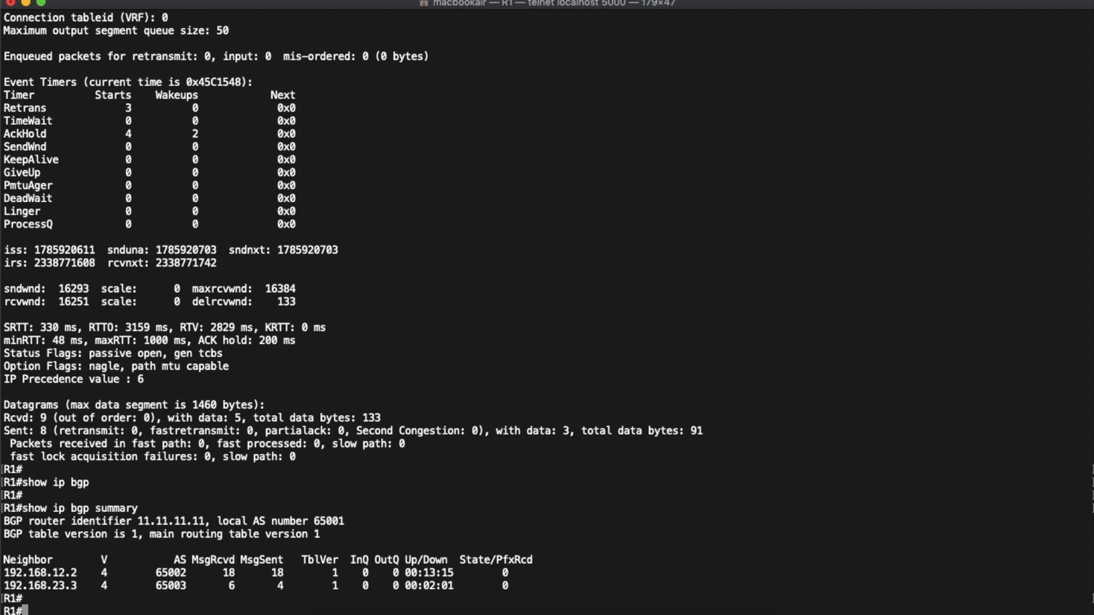
# - Enter router bgp 65001 configuration on R1 and add neighbor 3.3.3.3 with remote AS 65003
pyautogui.write('conf t')
pyautogui.press('Return')
pyautogui.write('router b')
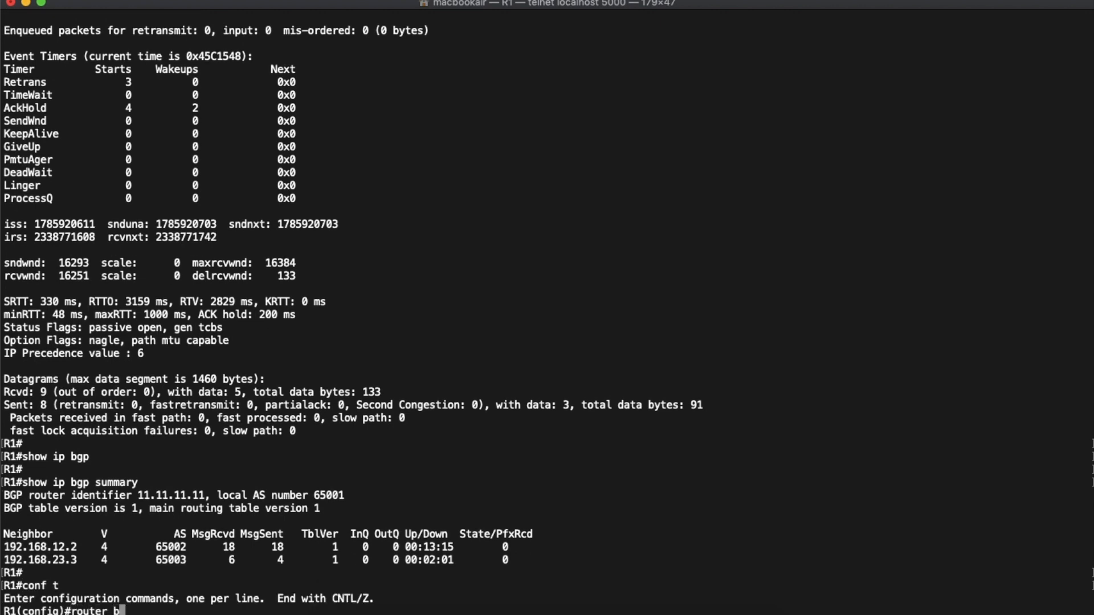
pyautogui.write('gp 65001')
pyautogui.press('Return')
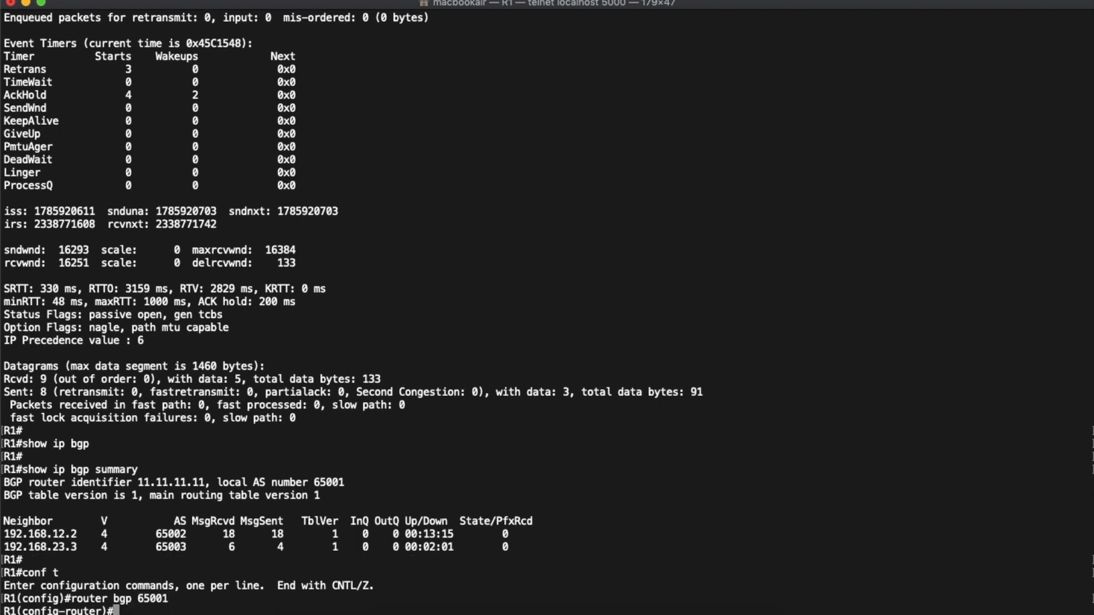
pyautogui.write('neighbor 3.3.3.3 ')
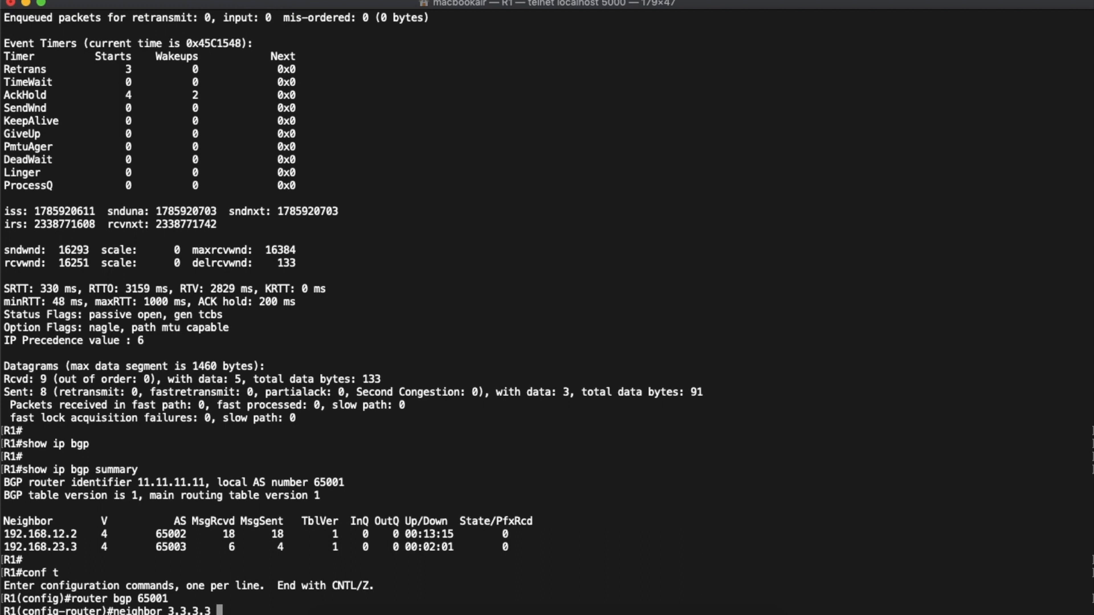
pyautogui.write('remote-as 65003')
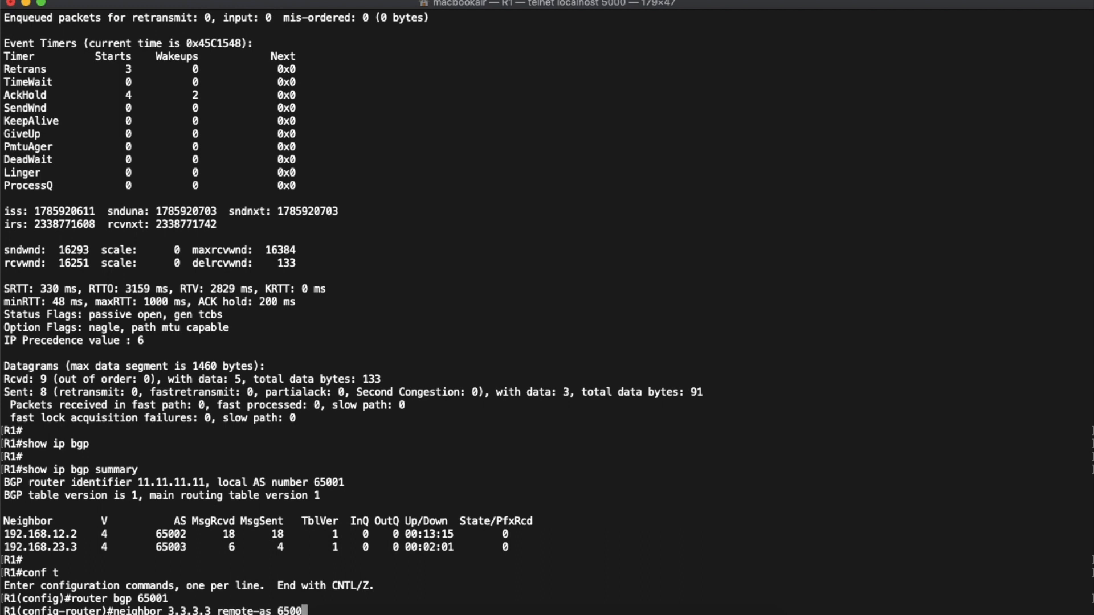
pyautogui.press('Return')
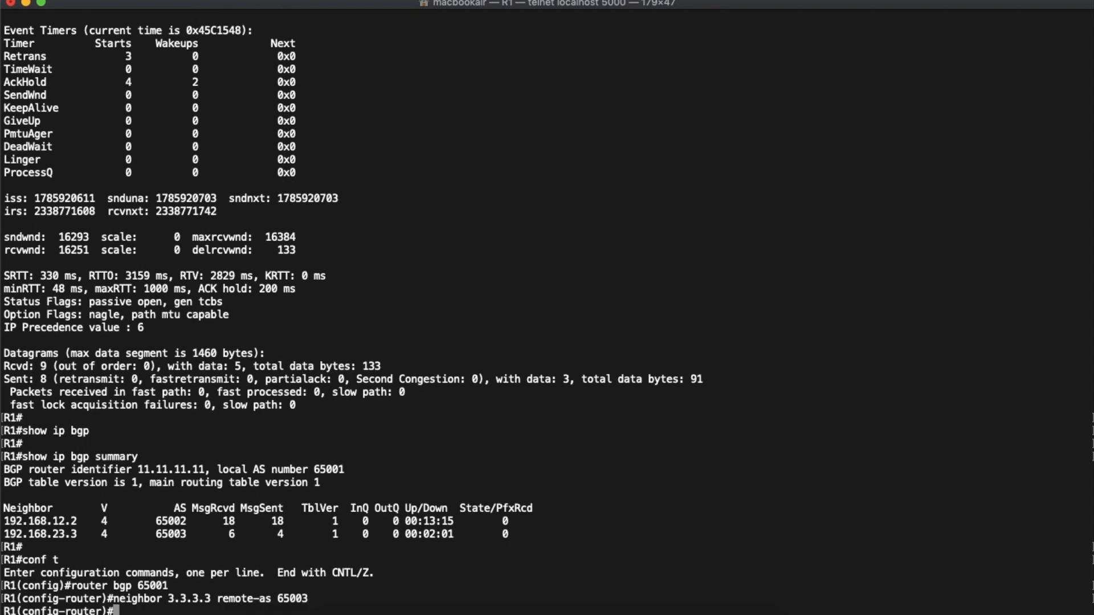
# - Set lo0 as the update source for neighbor 3.3.3.3 in R1's BGP configuration
pyautogui.write('neighbor 3.3.3.3 ')
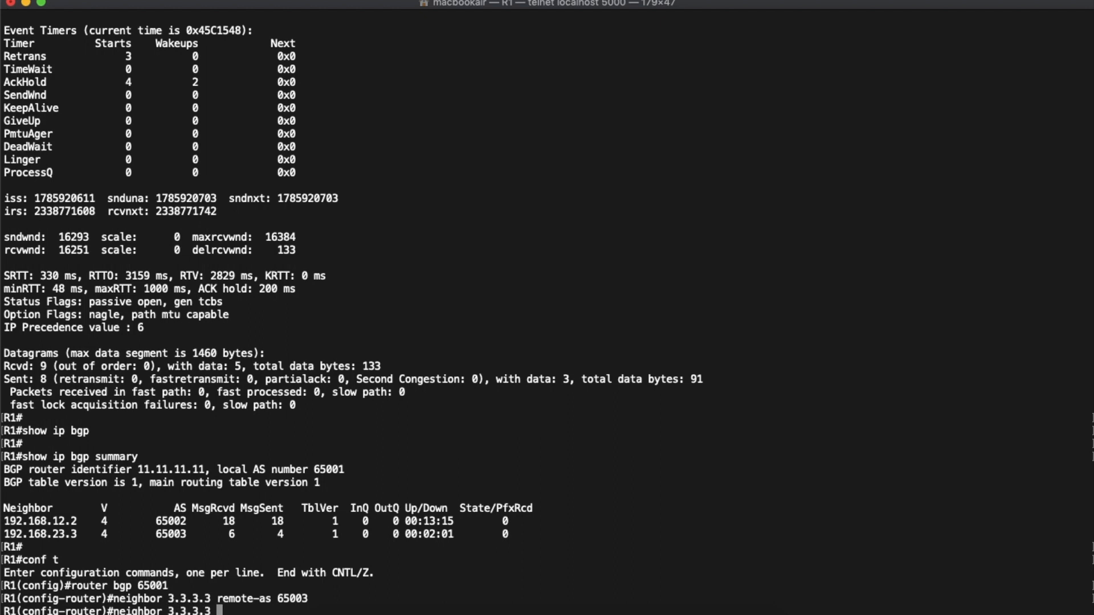
pyautogui.write('update-source lo0')
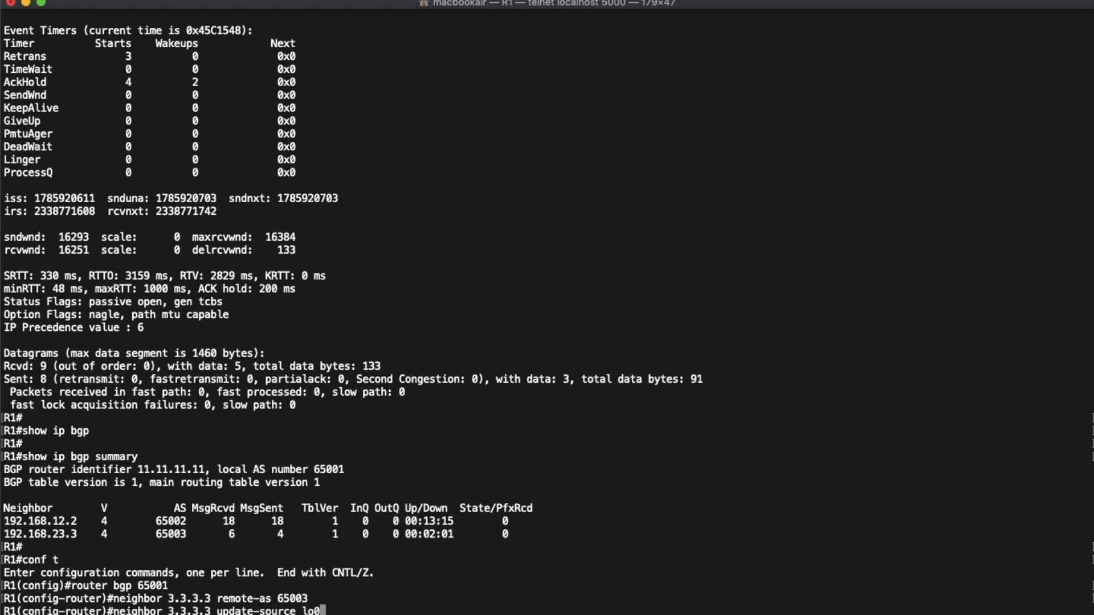
pyautogui.press('Return')
# - Enable ebgp-multihop without a hop count for neighbor 3.3.3.3 on R1, and leave configuration mode
pyautogui.write('nei')
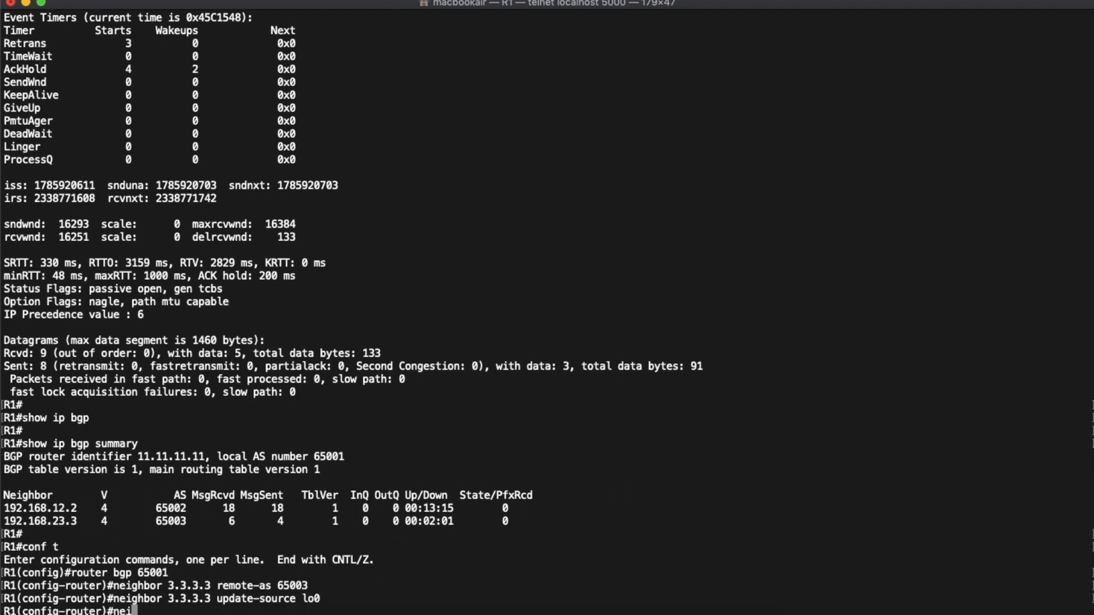
pyautogui.write('ghbor 3.3.3.3 ebgp')
pyautogui.press('Tab')
pyautogui.press('BackSpace')
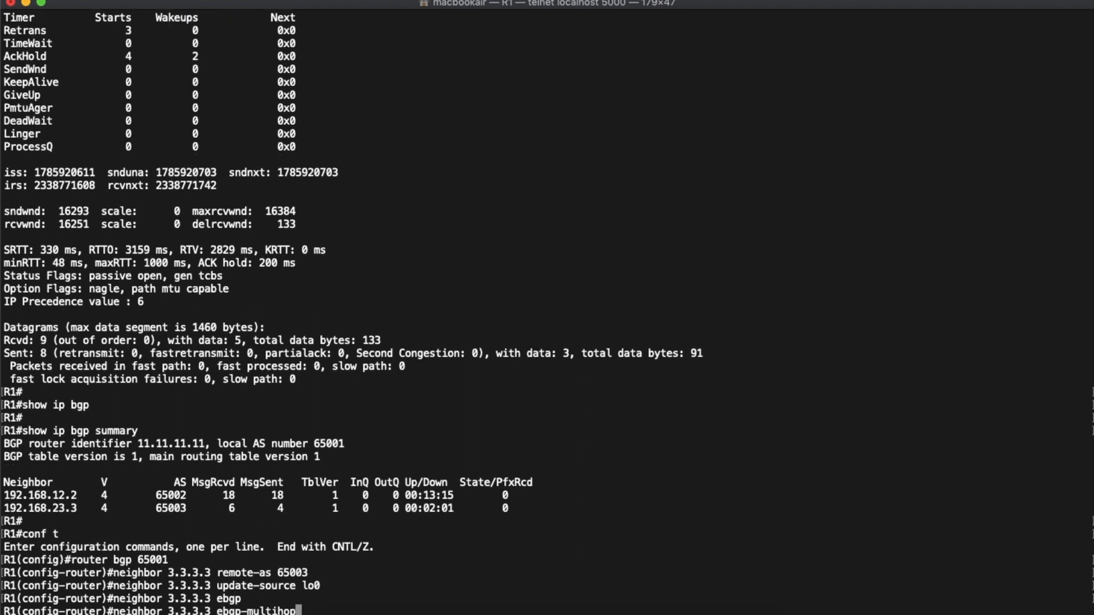
pyautogui.press('Return')
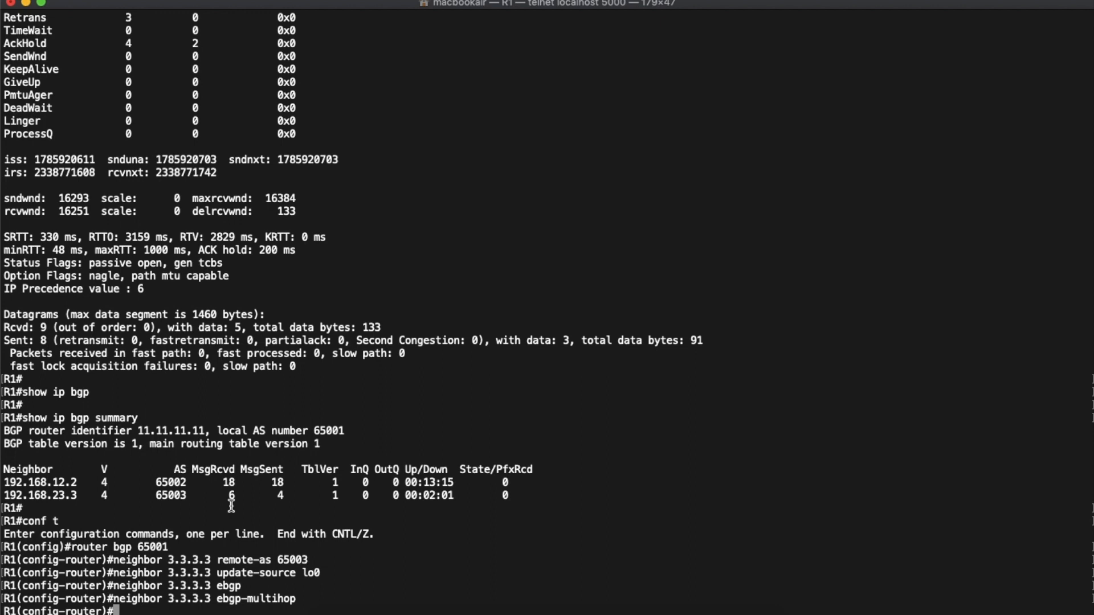
pyautogui.hotkey('ctrl', 'z')
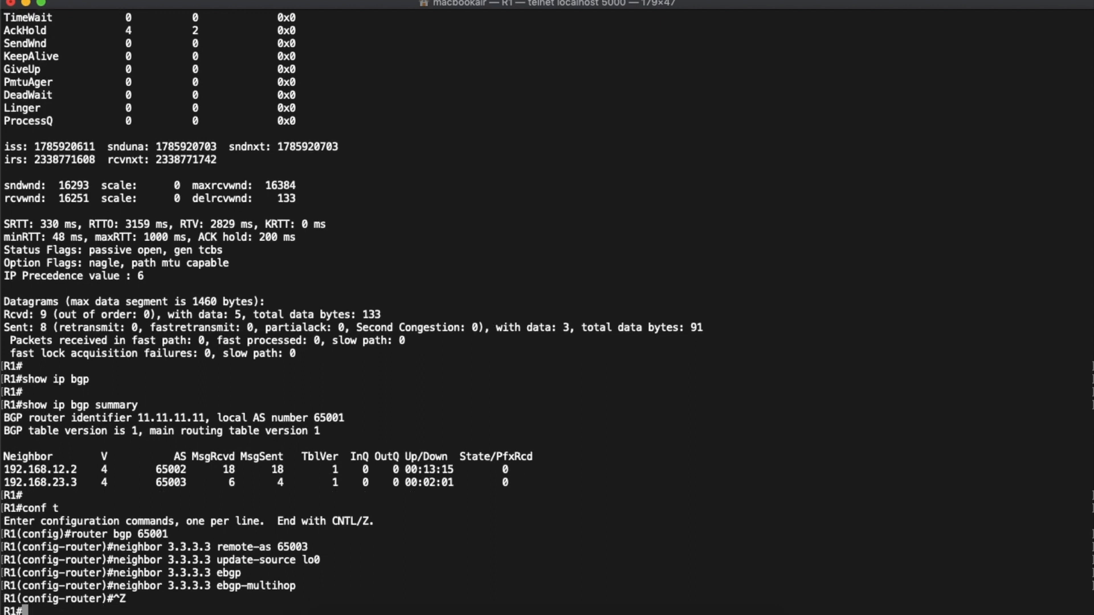
# - Switch to the Wireshark capture and inspect the Time to live field of a SYN packet from 1.1.1.1 to 3.3.3.3
pyautogui.hotkey('ctrl', 'Up')
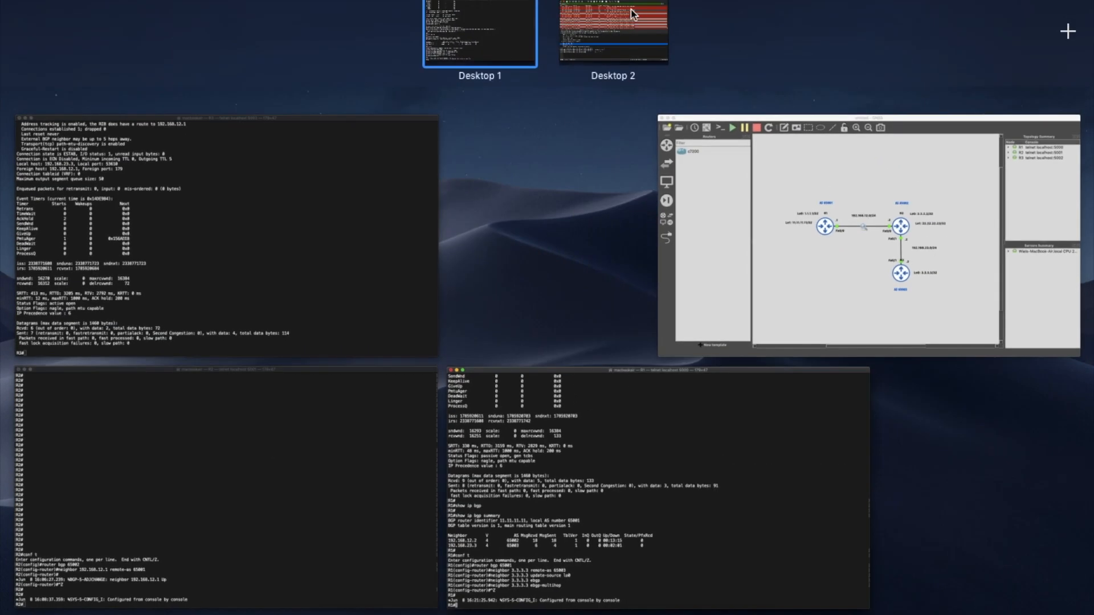
pyautogui.click(630, 20)
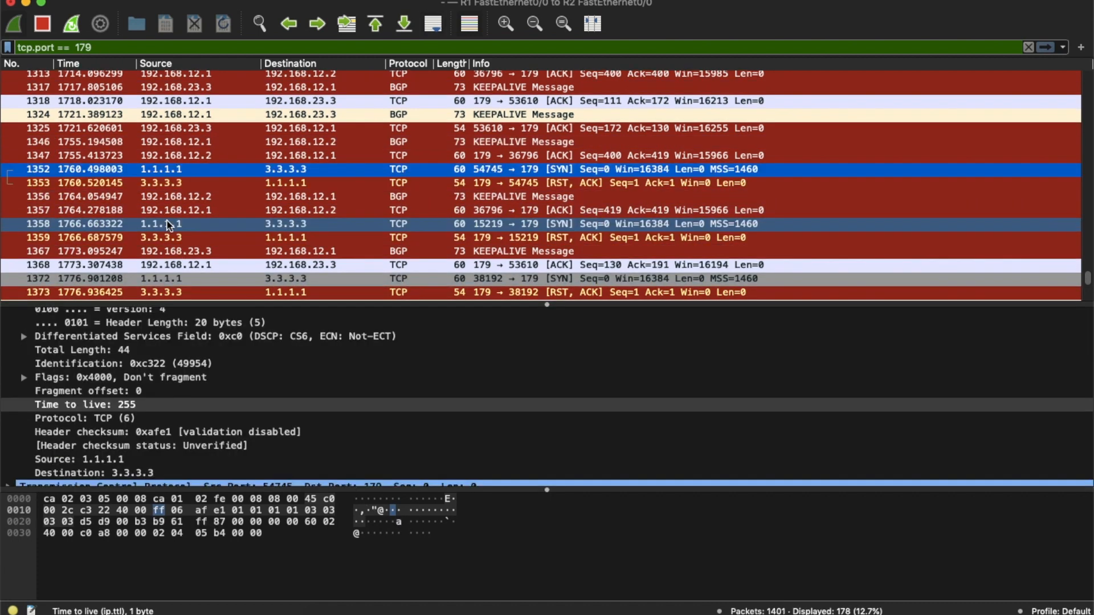
pyautogui.click(167, 224)
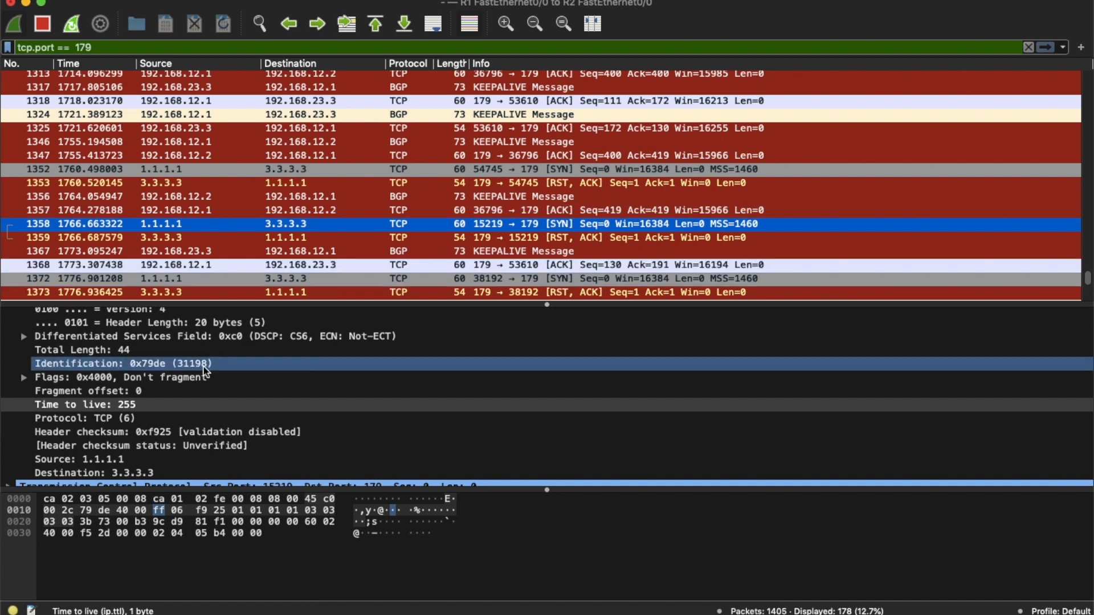
pyautogui.scroll(-1, 171, 371)
pyautogui.click(120, 405)
pyautogui.click(118, 399)
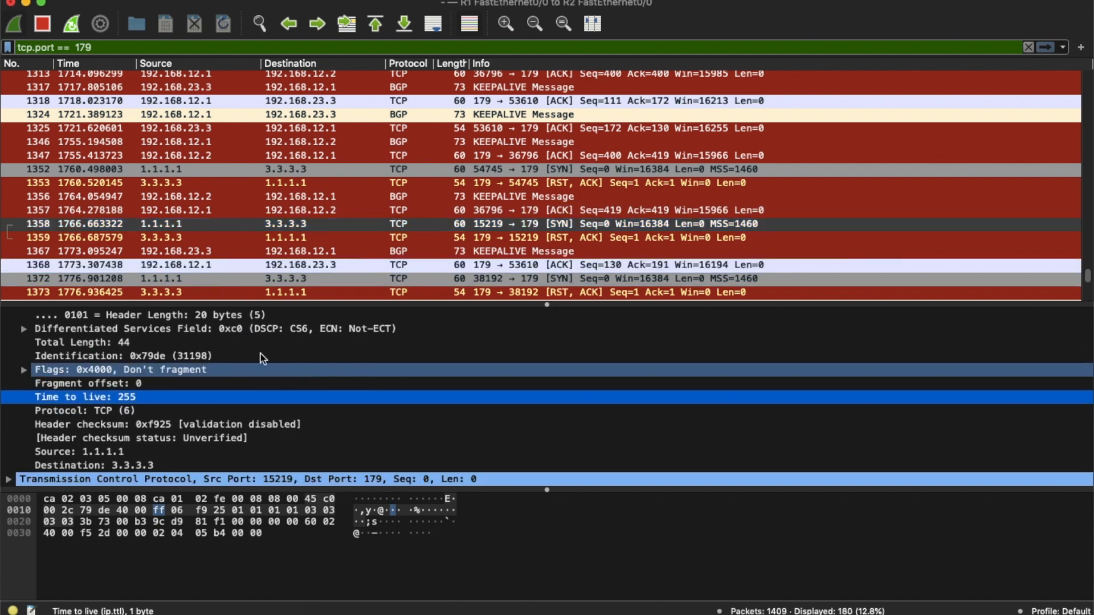
pyautogui.click(157, 228)
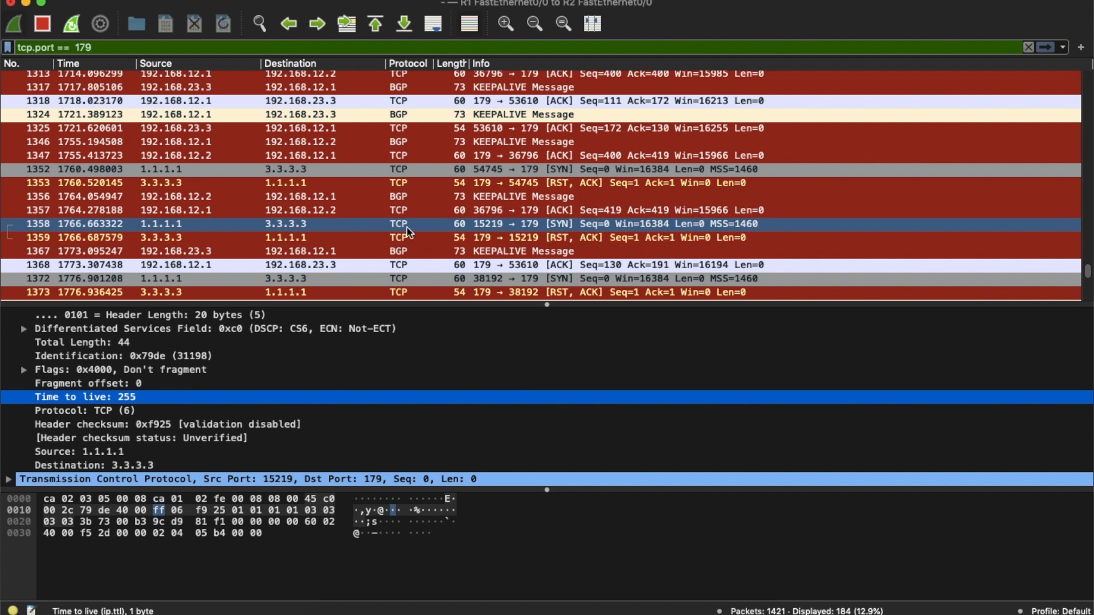
# - Return from the Wireshark capture to the Terminal windows and bring up the R3 console
pyautogui.press('Up')
pyautogui.click(487, 223)
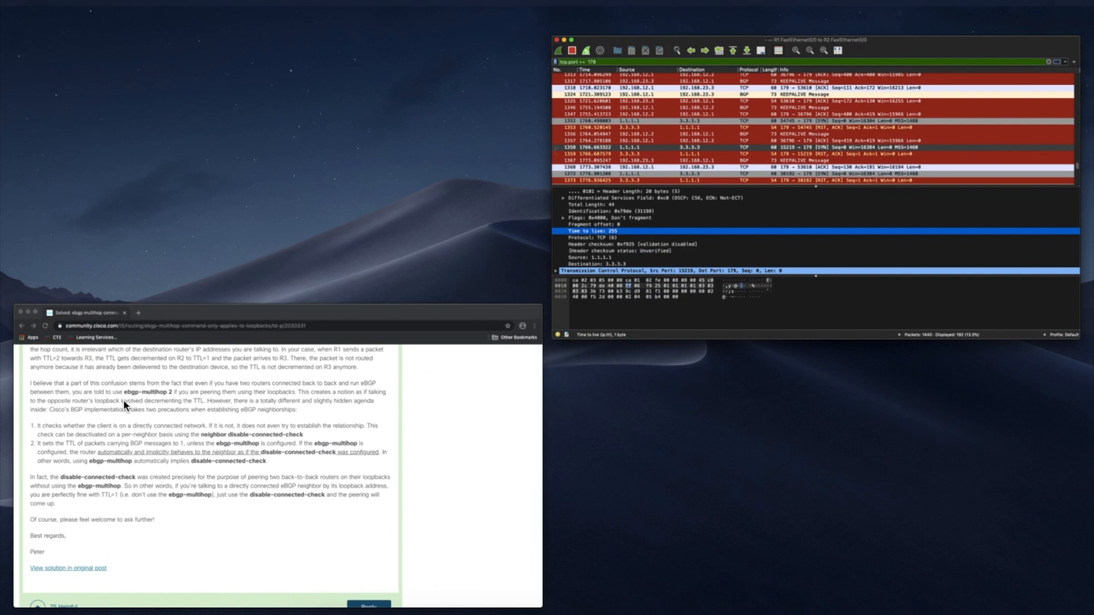
pyautogui.hotkey('ctrl', 'Up')
pyautogui.click(435, 40)
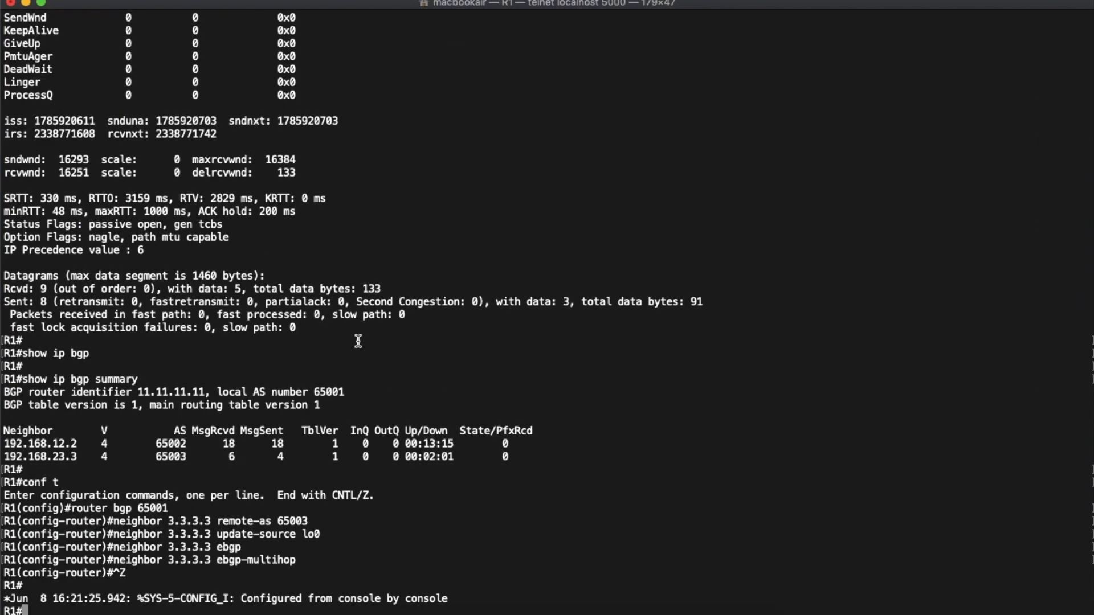
pyautogui.press('Return')
pyautogui.press('Return')
pyautogui.press('Return')
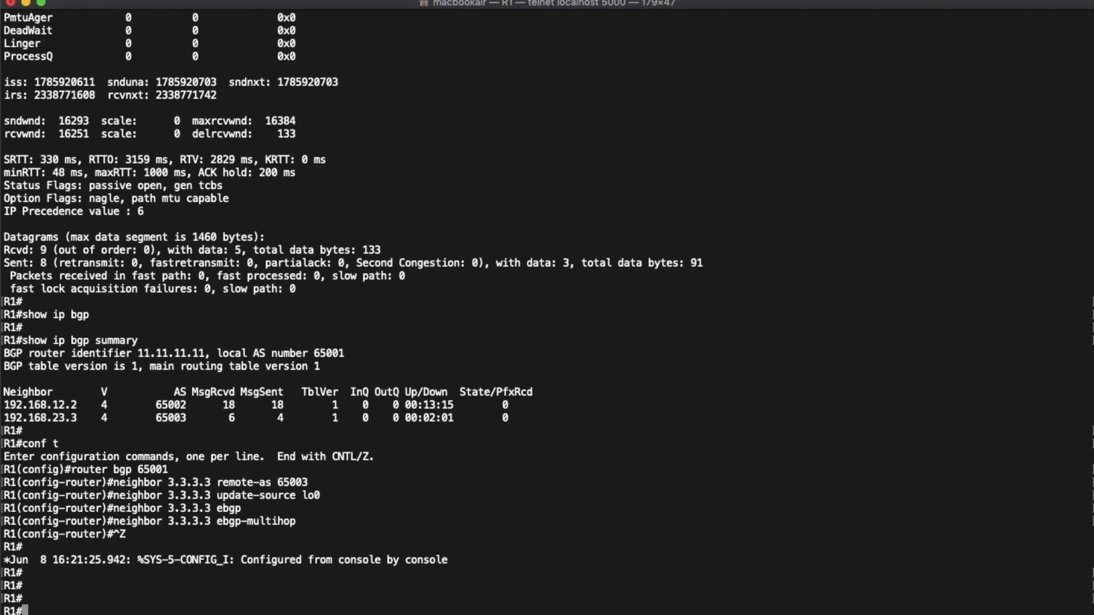
pyautogui.press('super+grave')
pyautogui.press('super+grave')
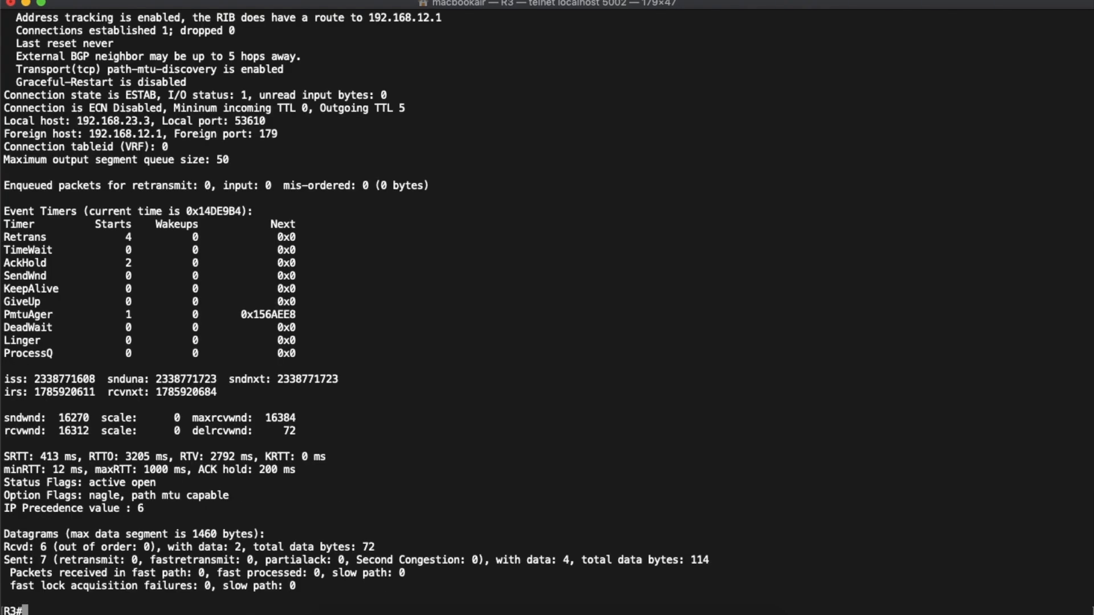
pyautogui.press('Return')
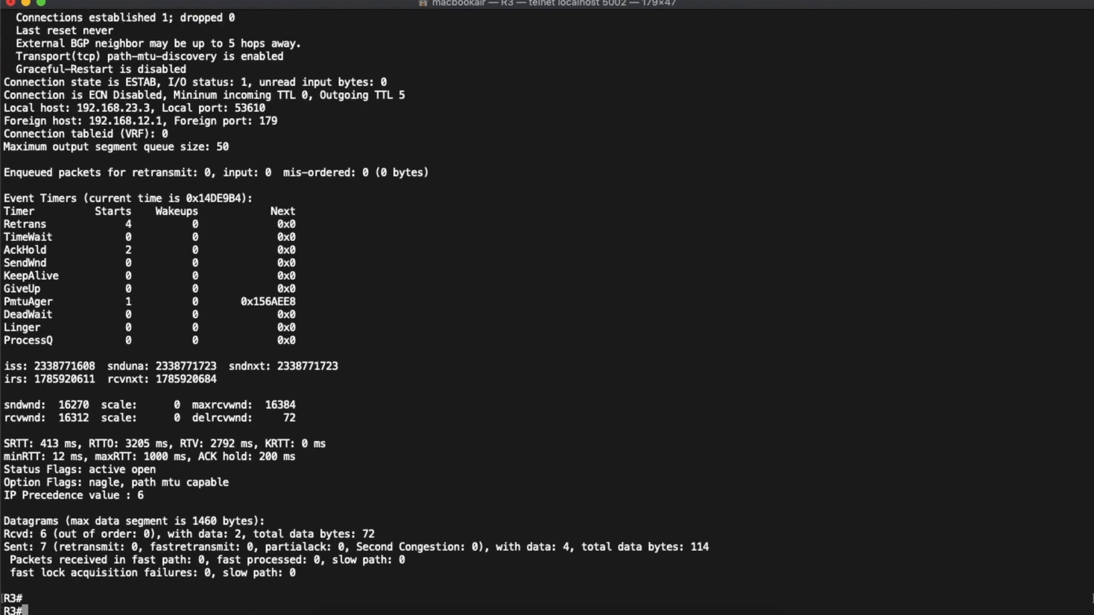
# - Enter router bgp 65003 configuration on R3
pyautogui.write('conf t')
pyautogui.press('Return')
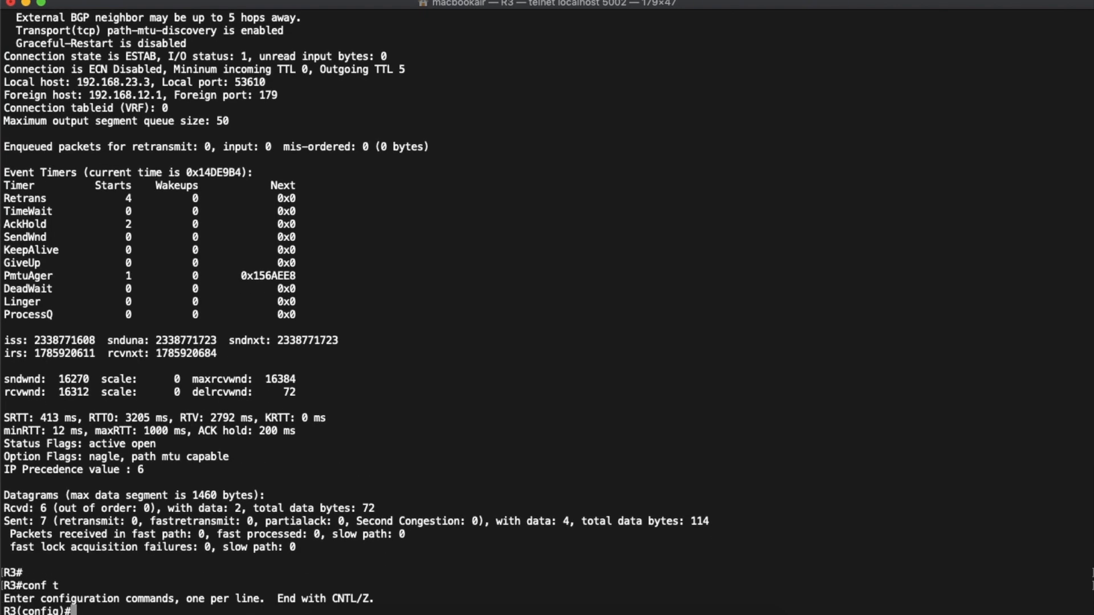
pyautogui.write('rout')
pyautogui.write('er bgp 6500')
pyautogui.write('3')
pyautogui.press('Return')
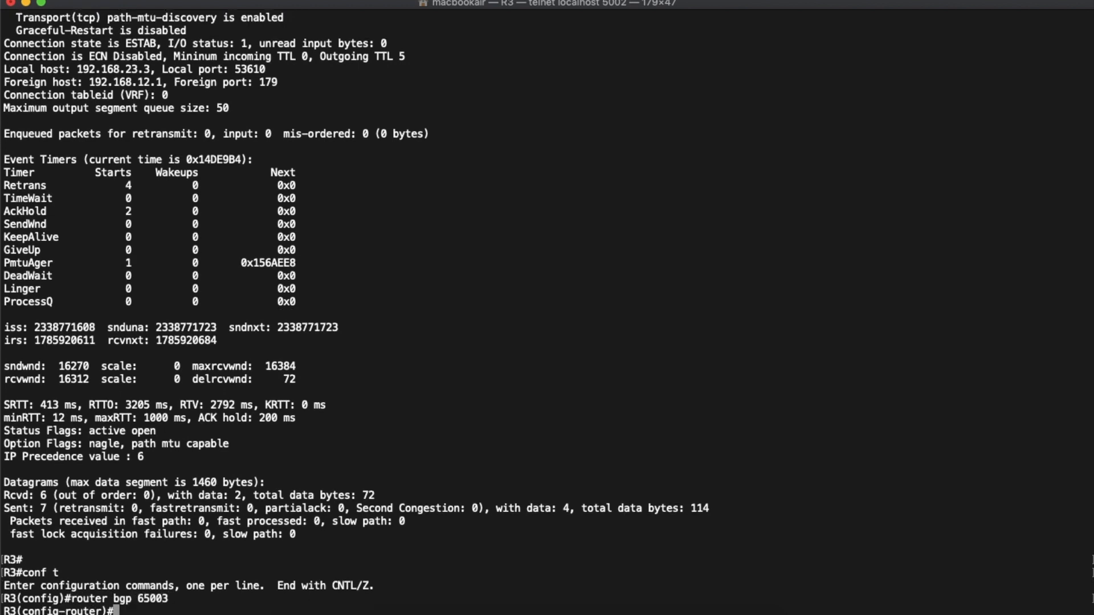
# - Try to add neighbor 1.1.1.1 with remote AS 65001 on R3
pyautogui.write('neighobr 1.1.1.1 remore')
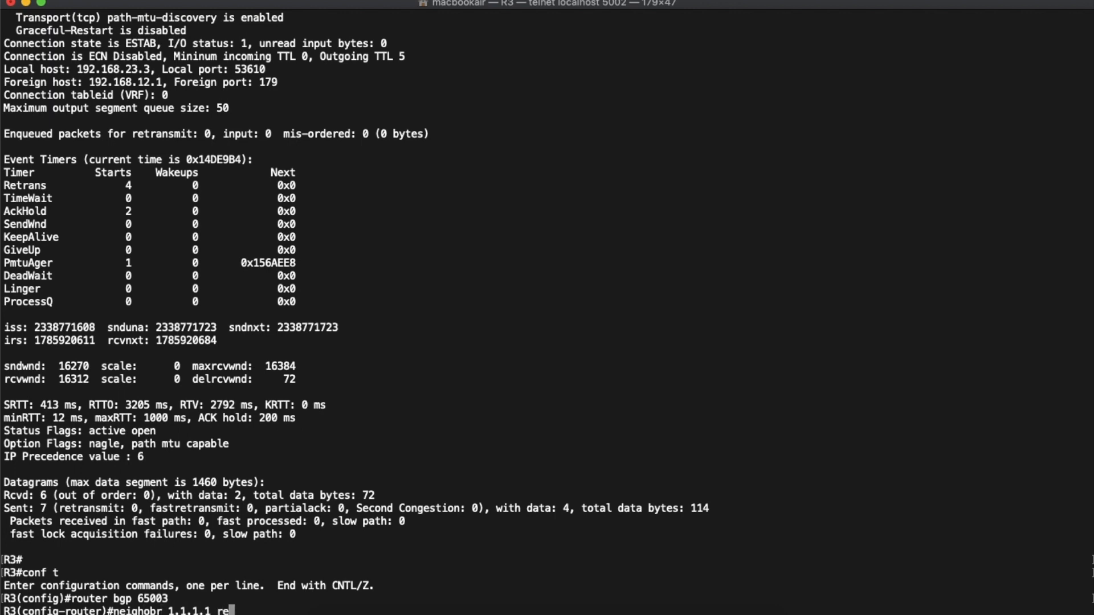
pyautogui.press('BackSpace')
pyautogui.press('BackSpace')
pyautogui.write('te-as 65001')
pyautogui.press('Return')
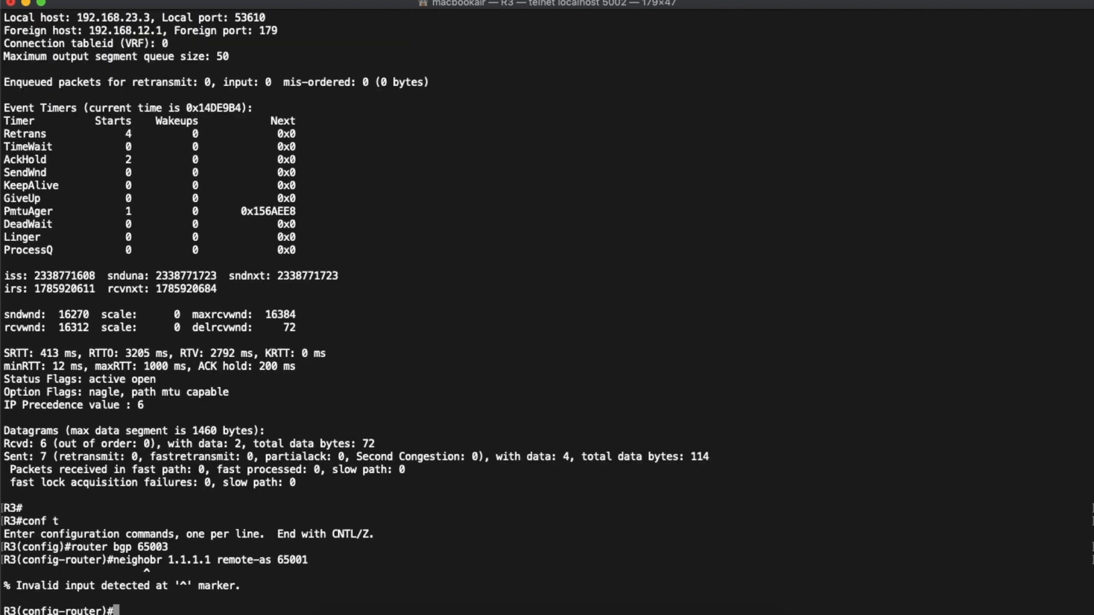
# - Correct the misspelled neighbor keyword in the last command and add neighbor 1.1.1.1 with remote AS 65001 on R3
pyautogui.press('Up')
pyautogui.press('Left')
pyautogui.press('Left')
pyautogui.press('Left')
pyautogui.press('Left')
pyautogui.press('Left')
pyautogui.press('Left')
pyautogui.press('Left')
pyautogui.press('Left')
pyautogui.press('Left')
pyautogui.press('Left')
pyautogui.press('Left')
pyautogui.press('Left')
pyautogui.press('Left')
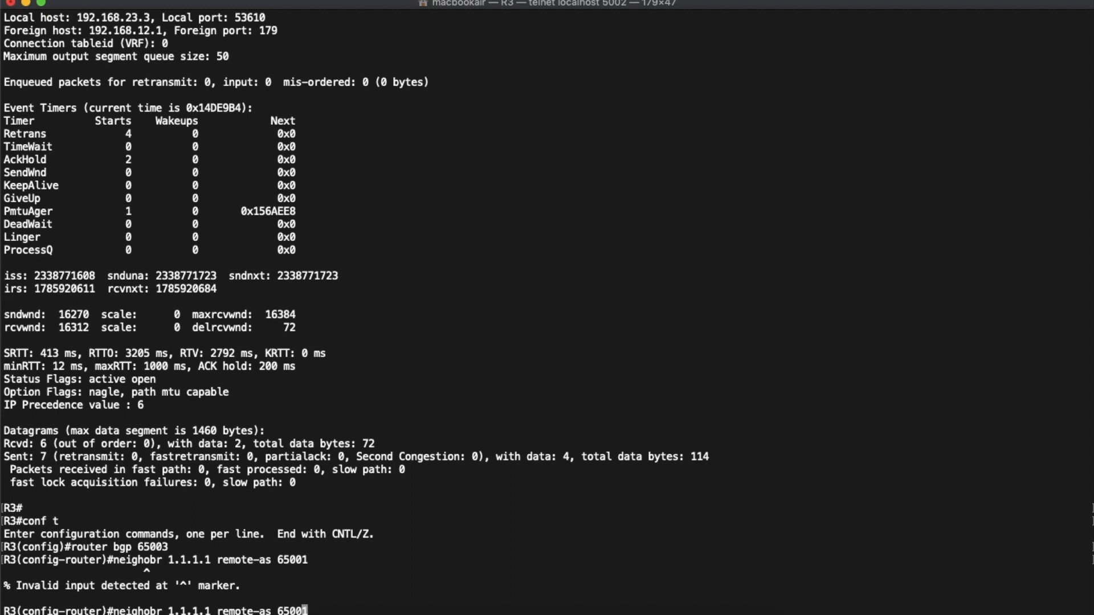
pyautogui.press('Left')
pyautogui.press('Left')
pyautogui.press('Left')
pyautogui.press('Left')
pyautogui.press('Left')
pyautogui.press('Left')
pyautogui.press('Left')
pyautogui.press('Left')
pyautogui.press('Left')
pyautogui.press('Left')
pyautogui.press('Left')
pyautogui.press('Left')
pyautogui.press('BackSpace')
pyautogui.write('b')
pyautogui.press('Return')
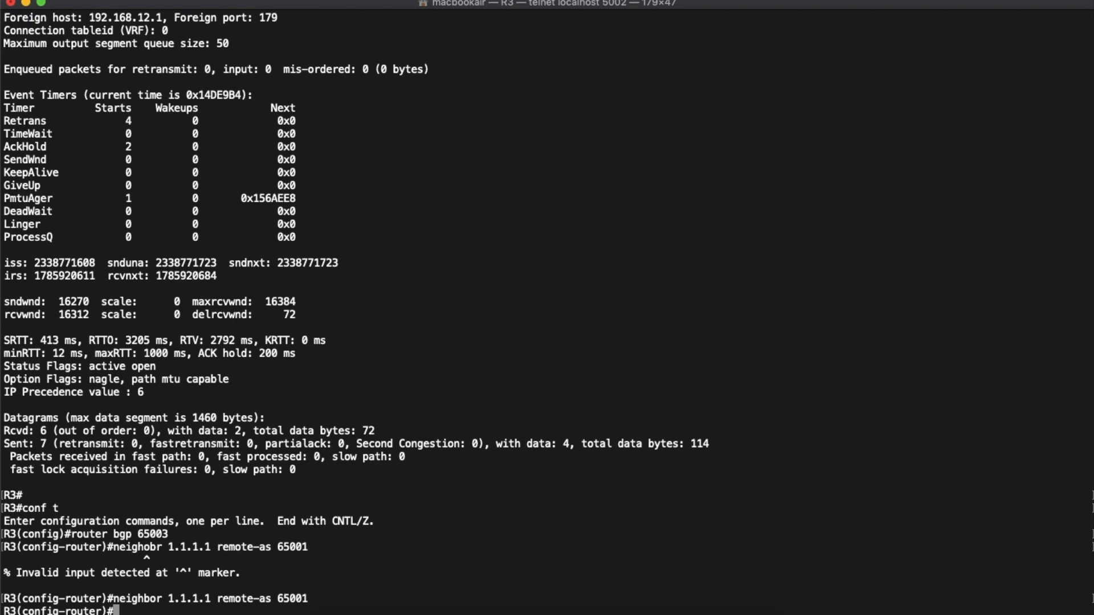
# - Set lo0 as the update source for neighbor 1.1.1.1 in R3's BGP configuration
pyautogui.write('neighbor 1.1.11.')
pyautogui.press('BackSpace')
pyautogui.press('BackSpace')
pyautogui.write('.1 ')
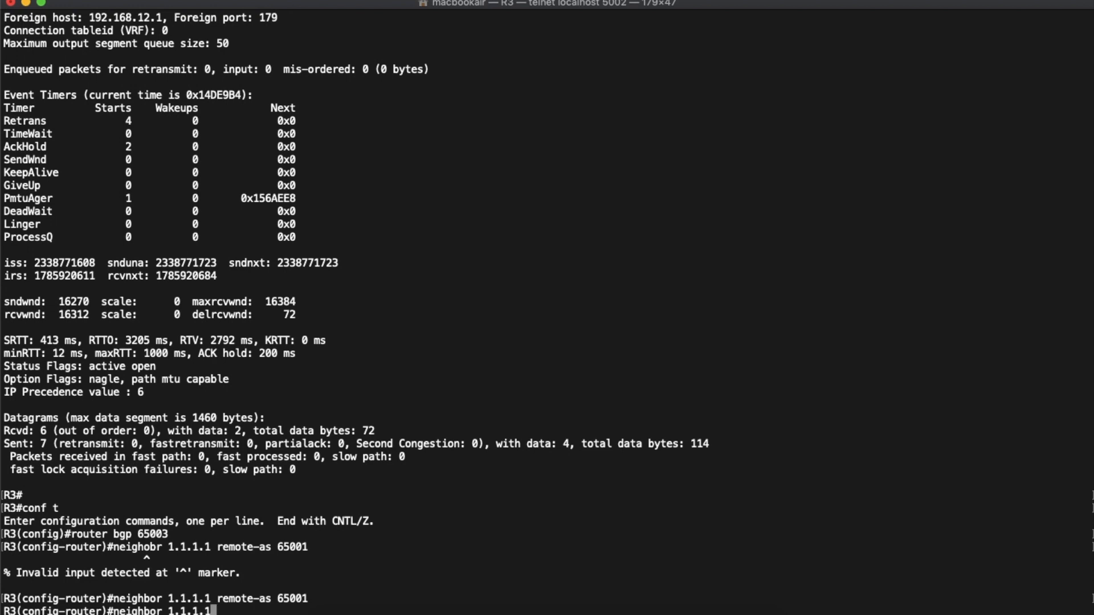
pyautogui.write('update-source lo0')
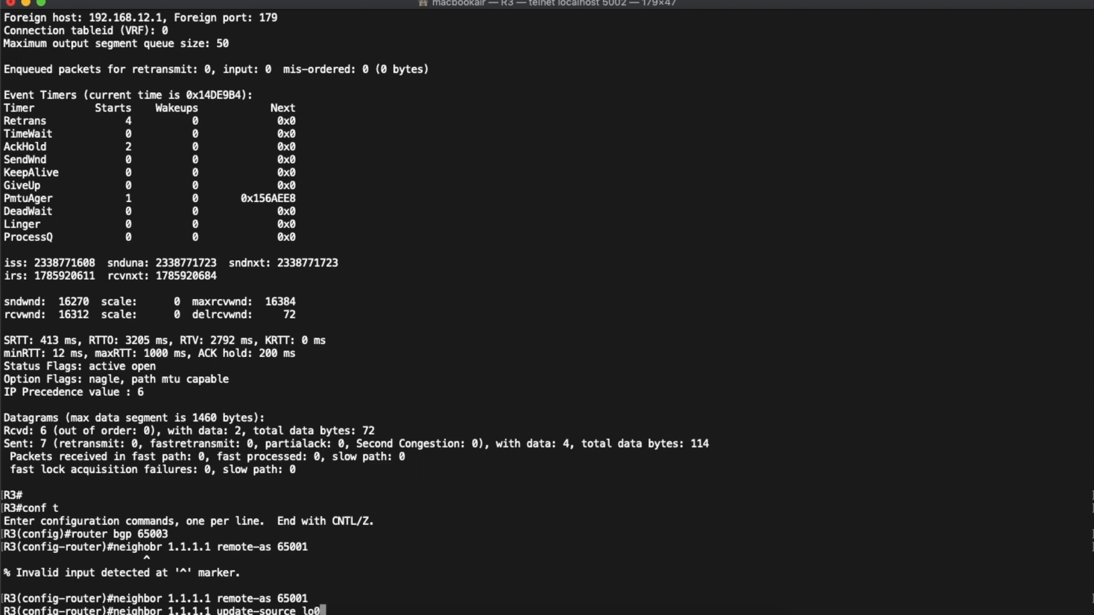
pyautogui.press('Return')
# - Enable ebgp-multihop without a hop count for neighbor 1.1.1.1 on R3, and leave configuration mode
pyautogui.write('neigh')
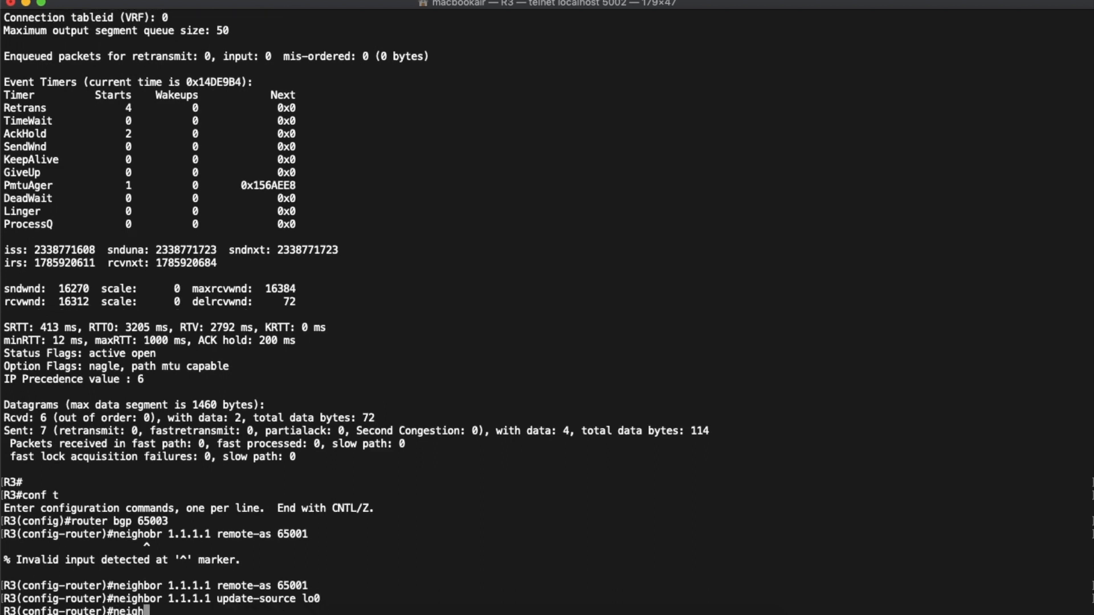
pyautogui.write('bor 1.1.1.1 ebgp')
pyautogui.press('Tab')
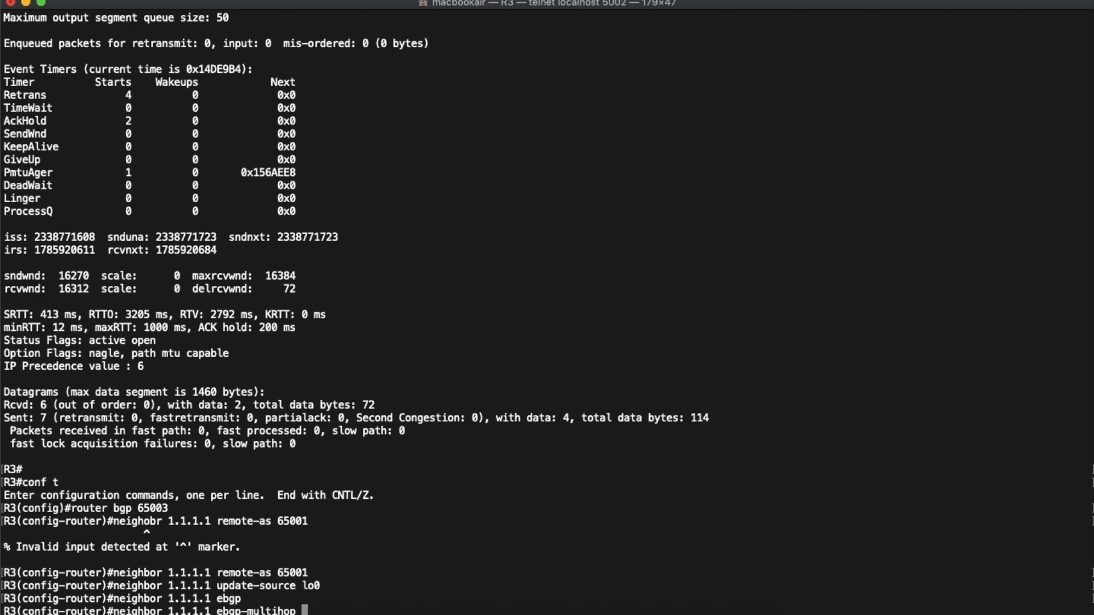
pyautogui.press('Return')
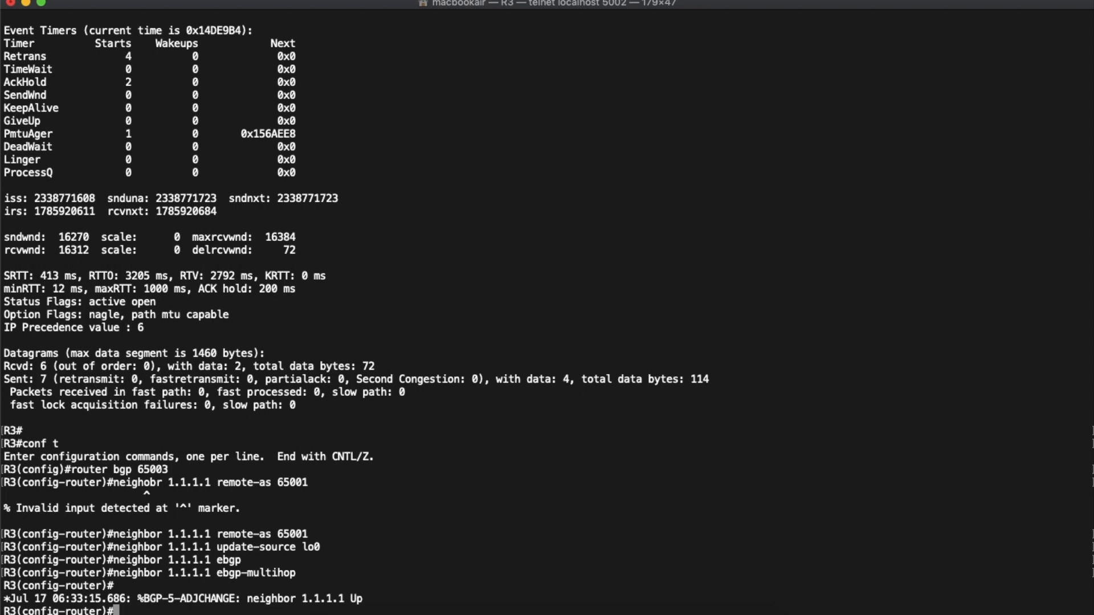
pyautogui.hotkey('ctrl', 'z')
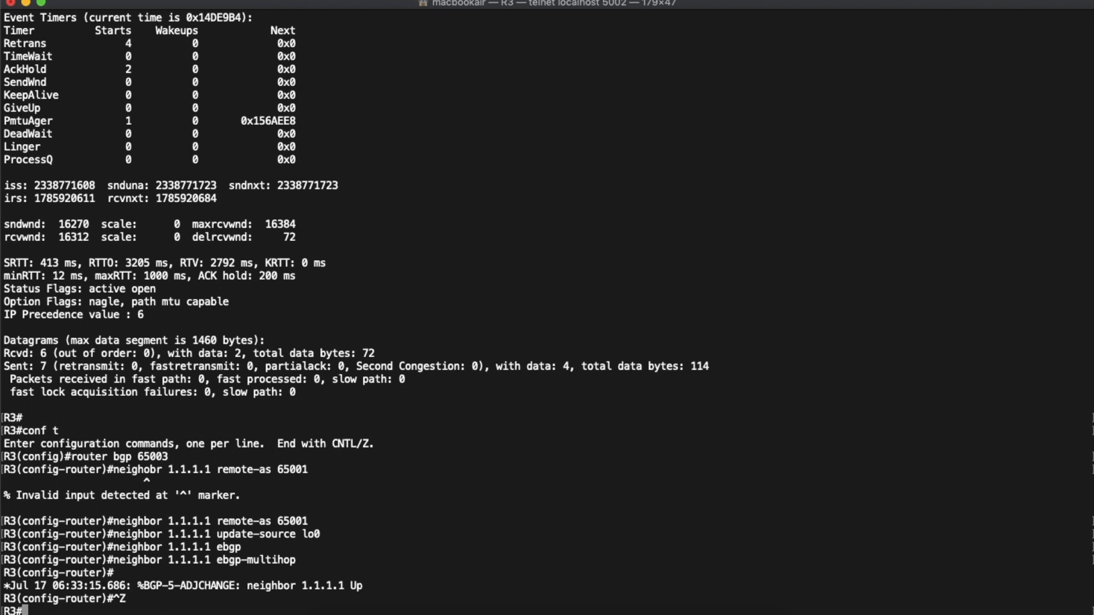
# - Run show ip bgp summary on R3 to check its BGP sessions
pyautogui.press('Return')
pyautogui.write('ho')
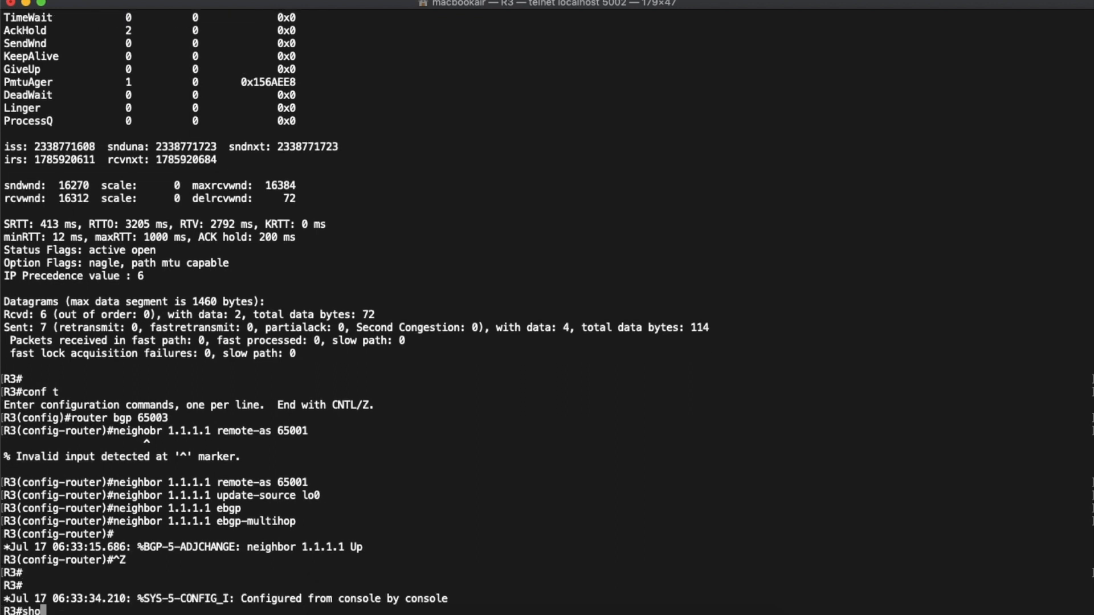
pyautogui.write('w ip bgp summmary')
pyautogui.press('Return')
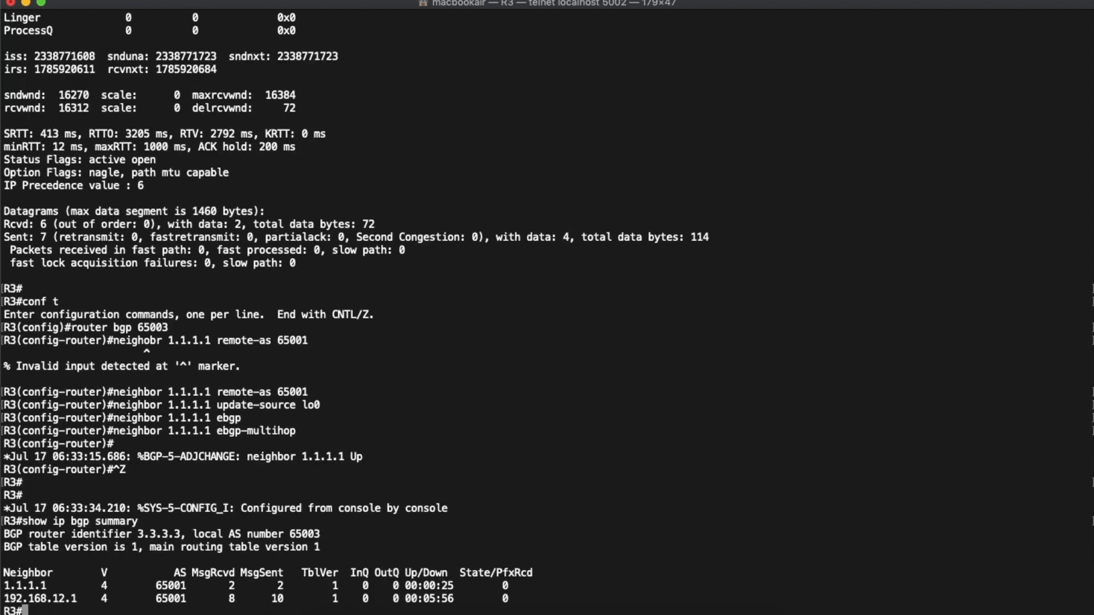
pyautogui.press('Return')
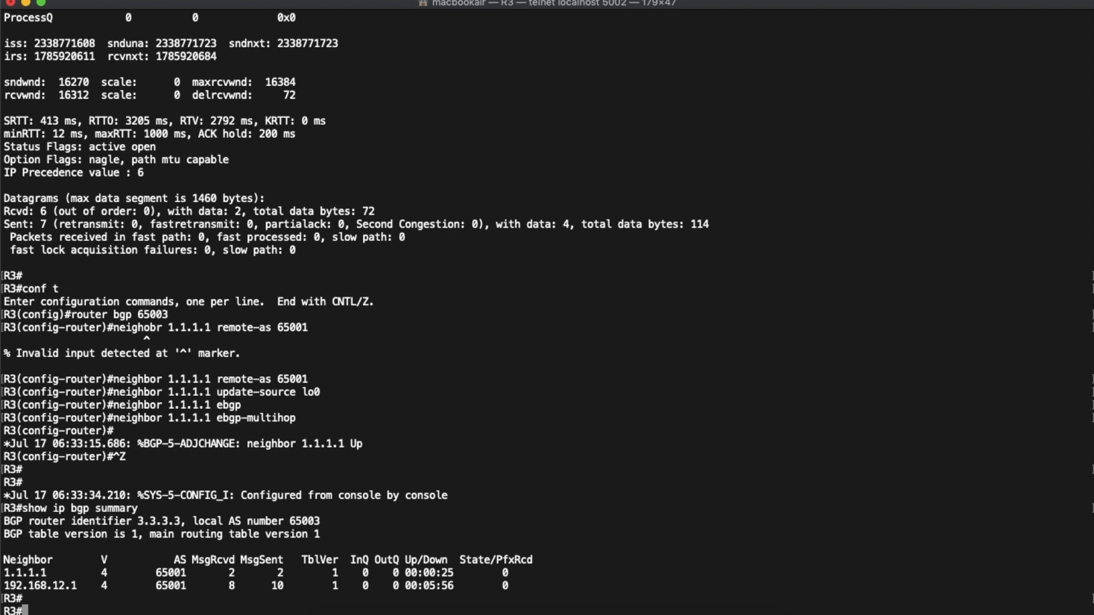
# - Run show ip bgp neighbors 1.1.1.1 on R3 to display the neighbor's details
pyautogui.write('show ip bgp neigh')
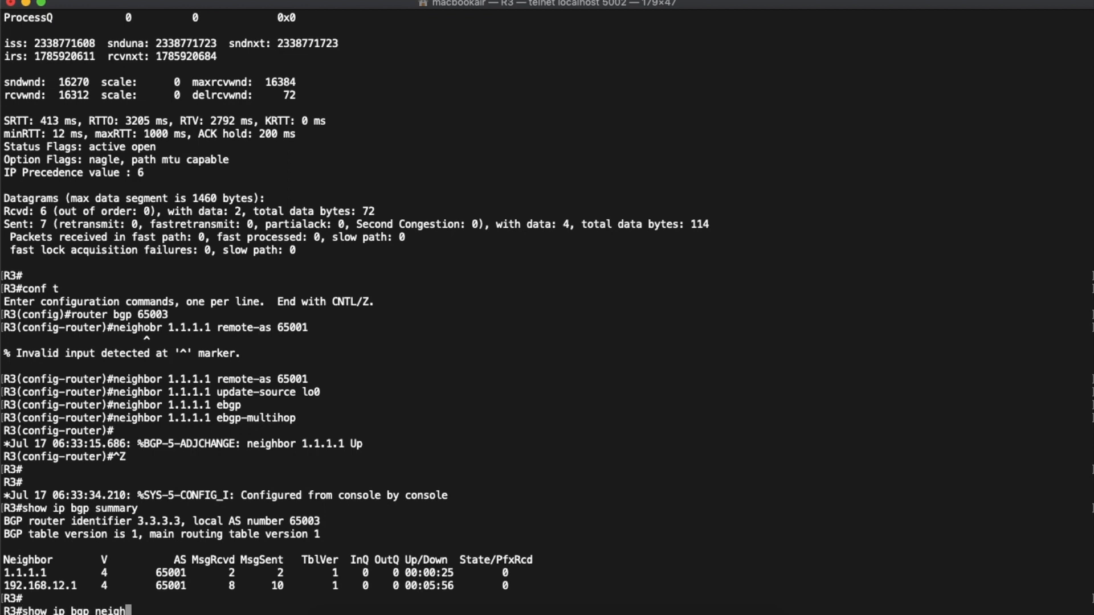
pyautogui.write('bors 1.1.1.1')
pyautogui.press('Return')
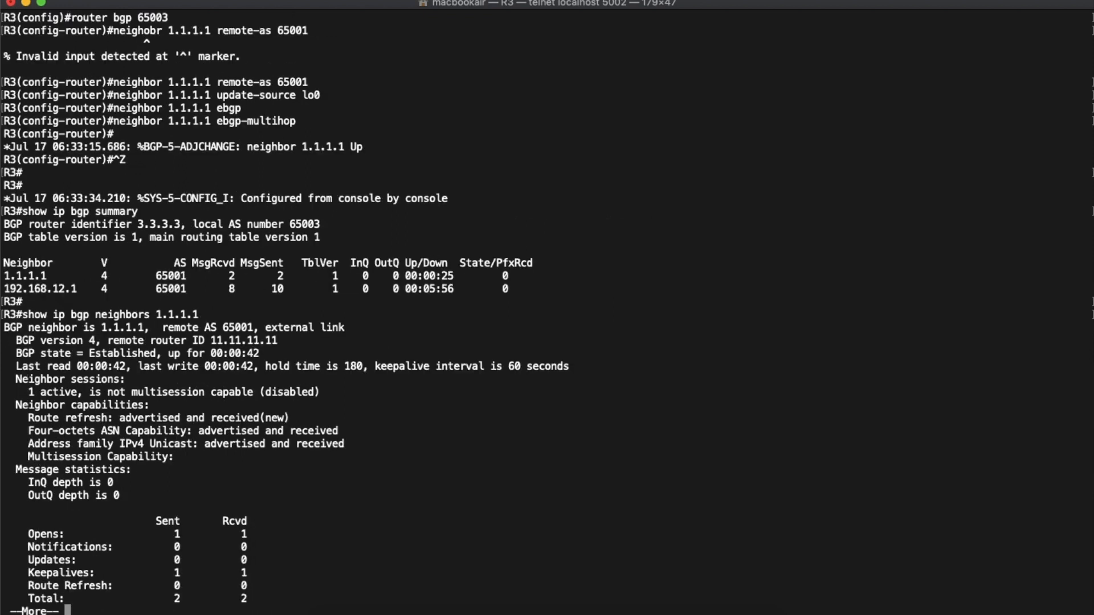
# - Page through the 1.1.1.1 details to the end, highlighting the outgoing TTL entry on the connection line
pyautogui.press('space')
pyautogui.press('space')
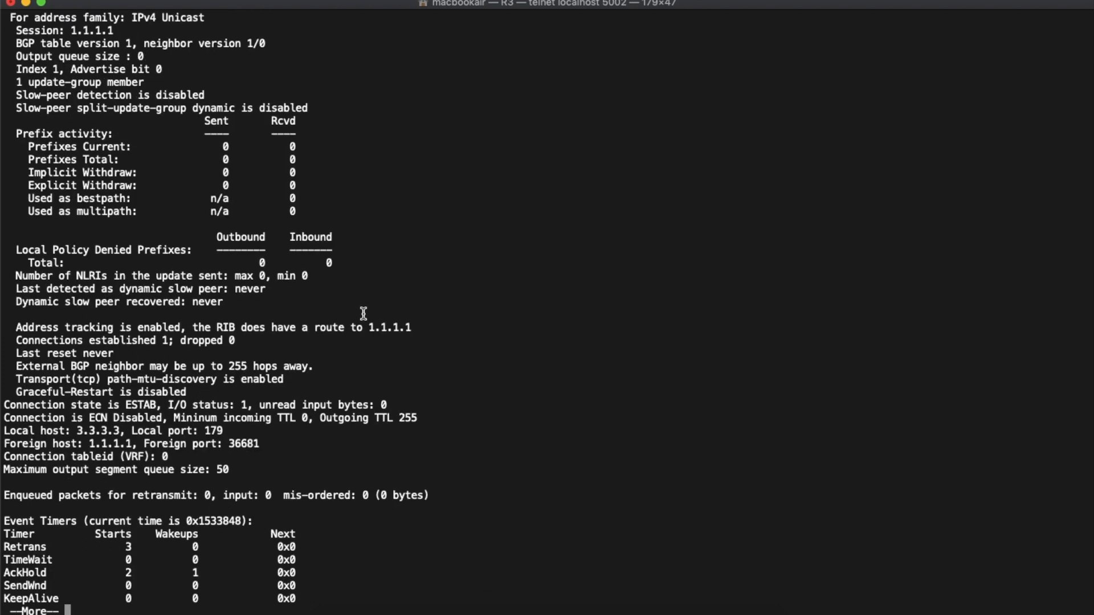
pyautogui.tripleClick(157, 418)
pyautogui.click(431, 418)
pyautogui.moveTo(430, 418); pyautogui.dragTo(326, 420)
pyautogui.click(489, 530)
pyautogui.press('space')
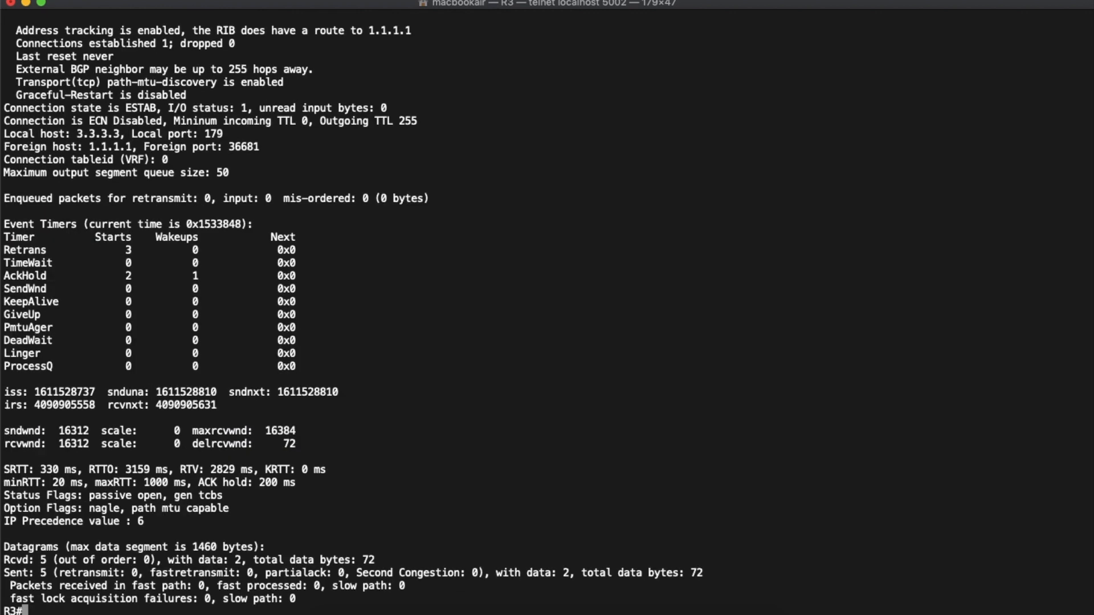